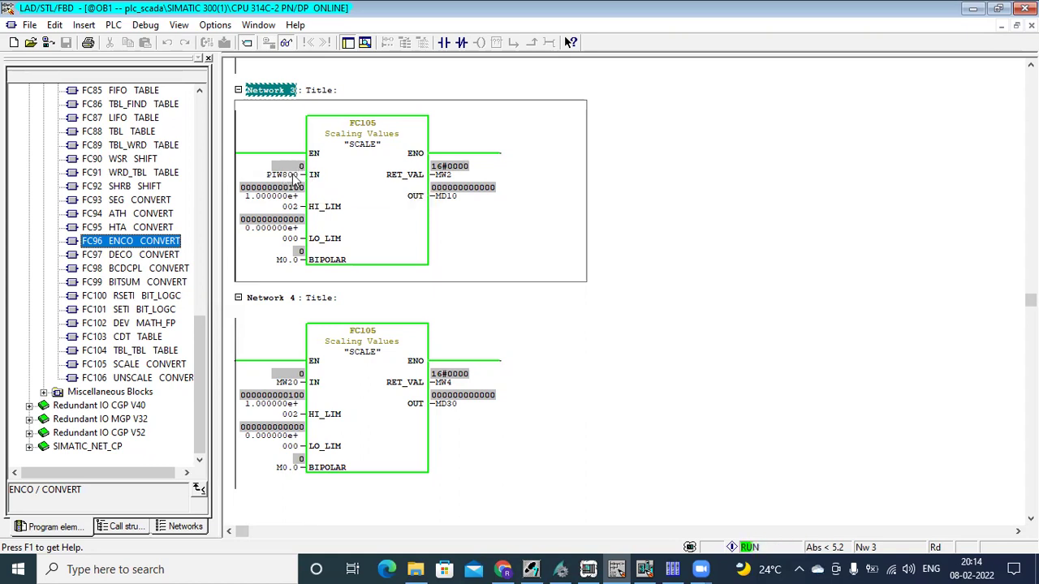
- Switch to S7-PLCSIM and vary the simulated PIW 800 input through about 6761, 28086 and 20804, ending at about 16123
click(311, 240)
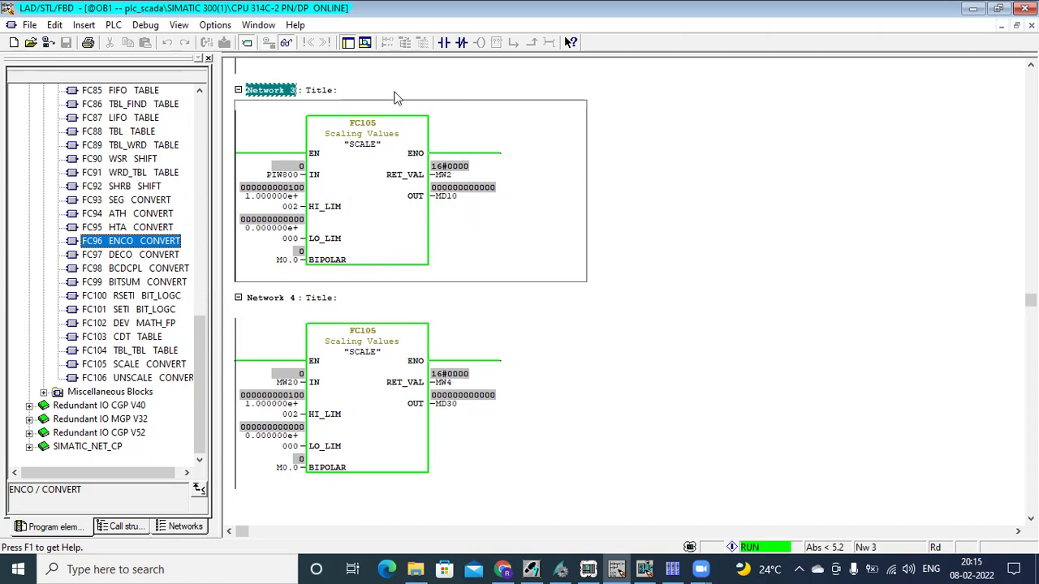
click(586, 569)
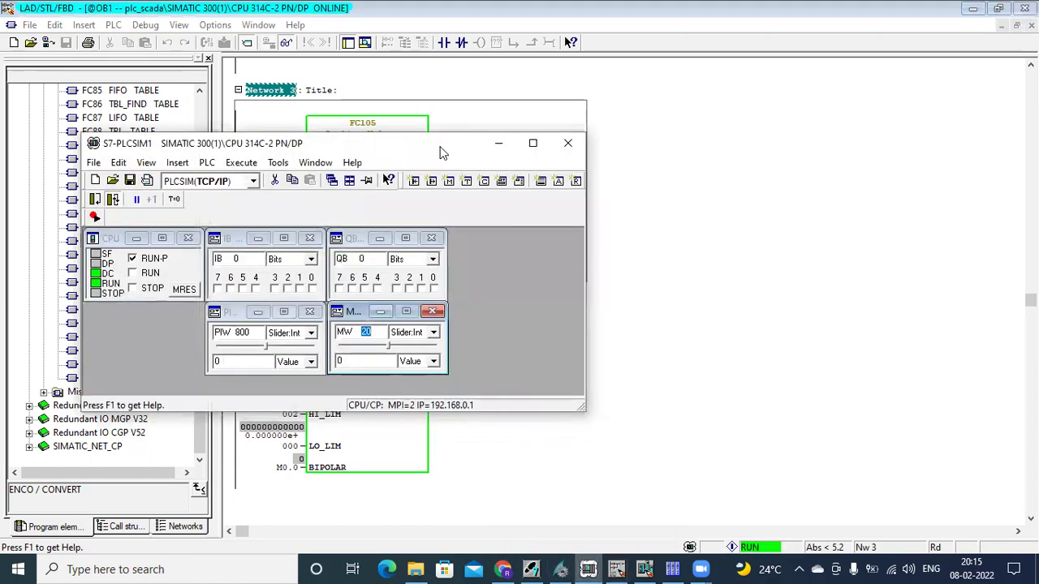
drag(441, 152, 434, 297)
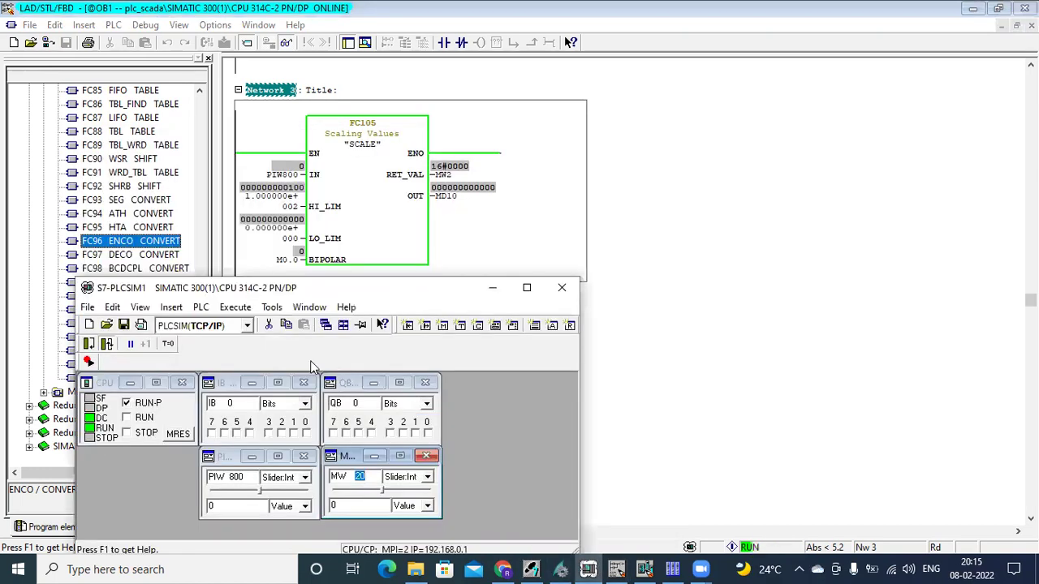
click(261, 495)
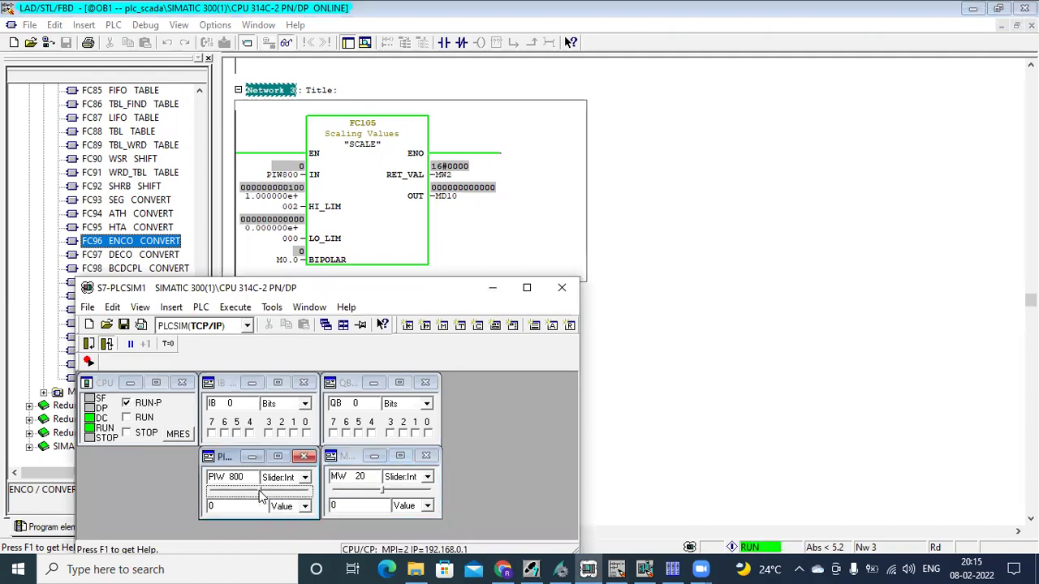
drag(261, 495, 270, 491)
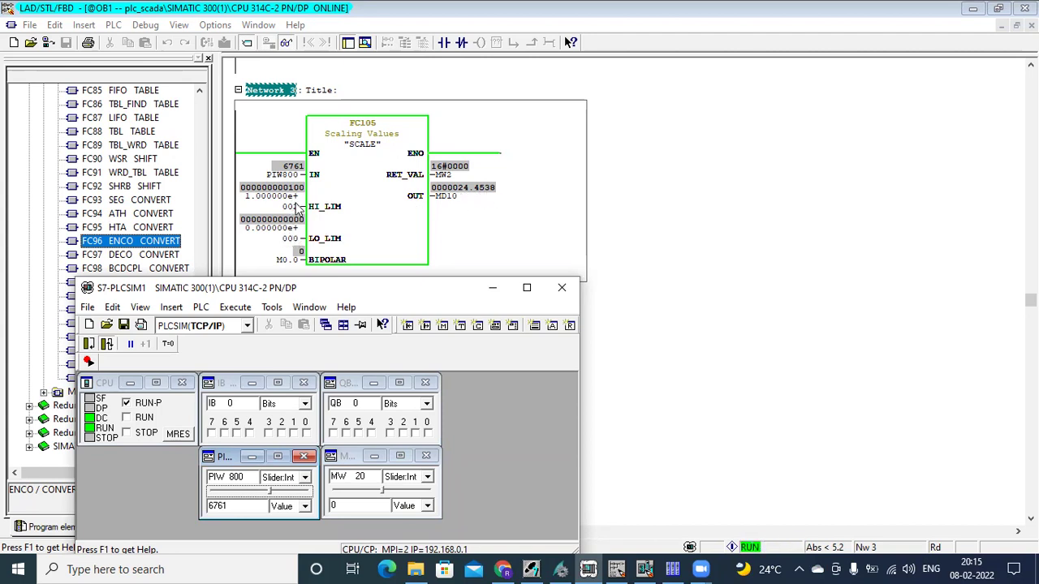
drag(269, 490, 300, 492)
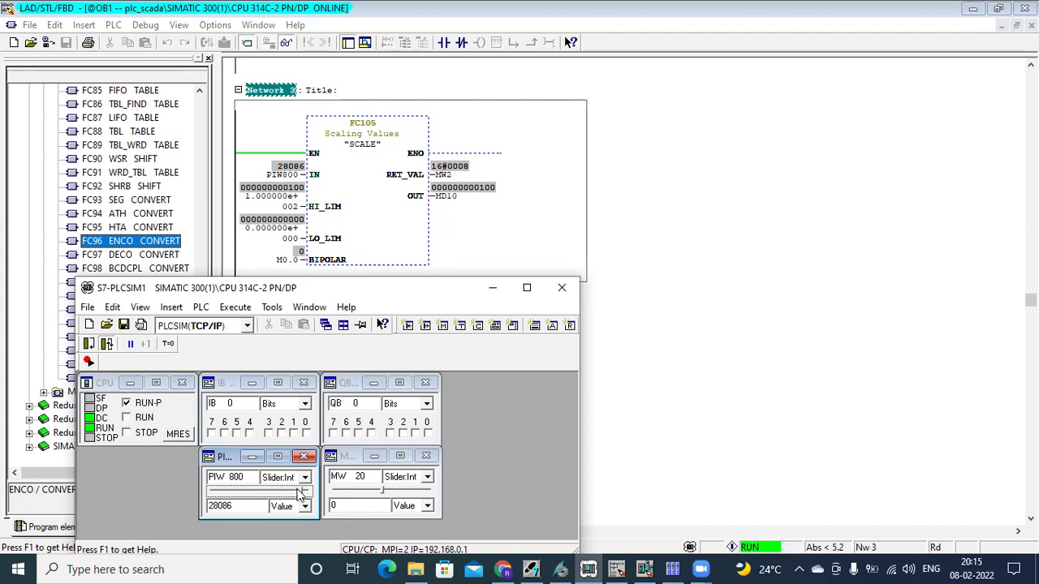
drag(301, 496, 293, 494)
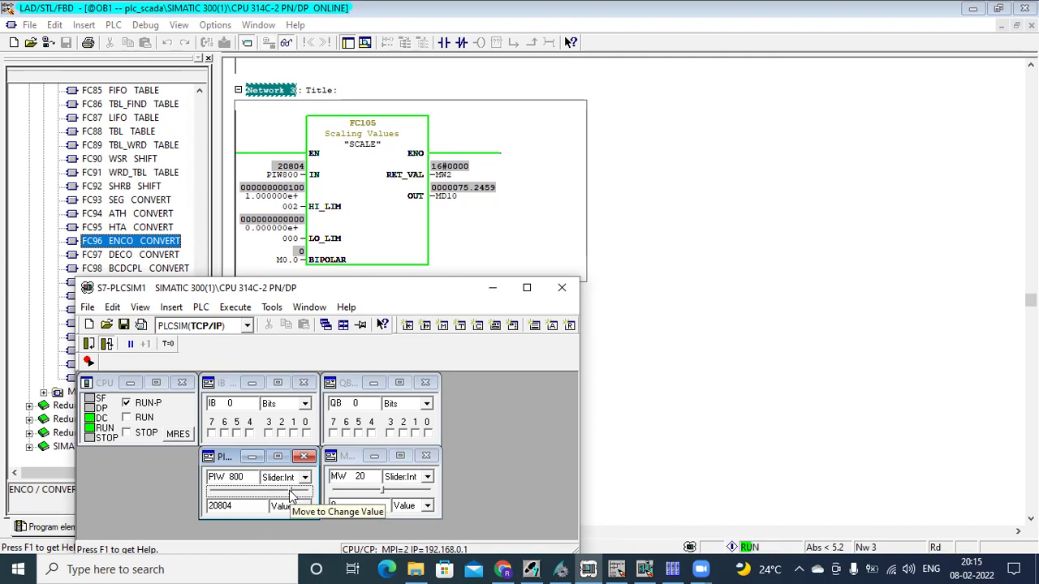
drag(290, 491, 283, 492)
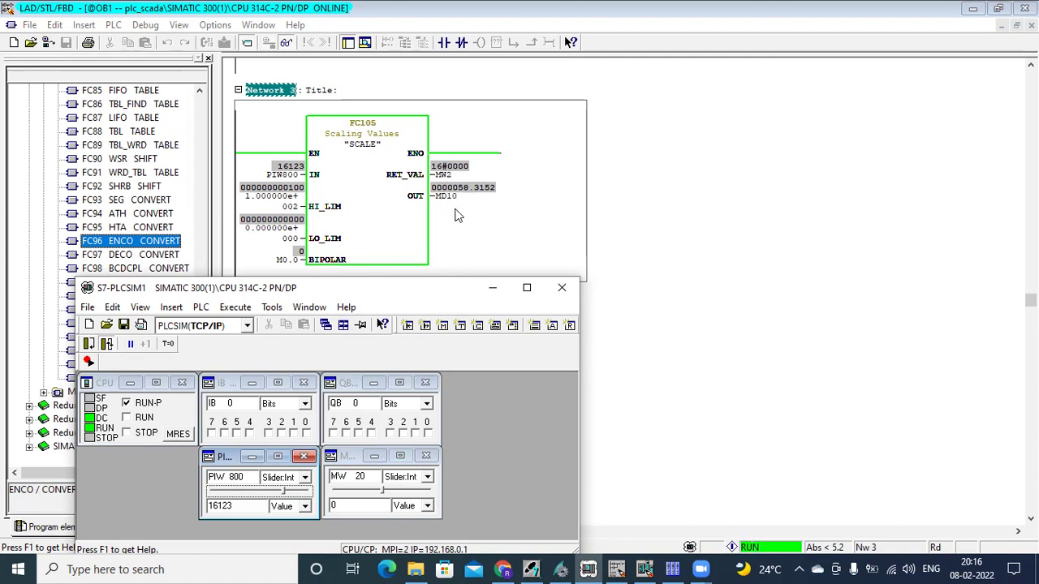
- Switch to WinCC Configuration Studio and add a tag named level under the plc1 connection
click(974, 10)
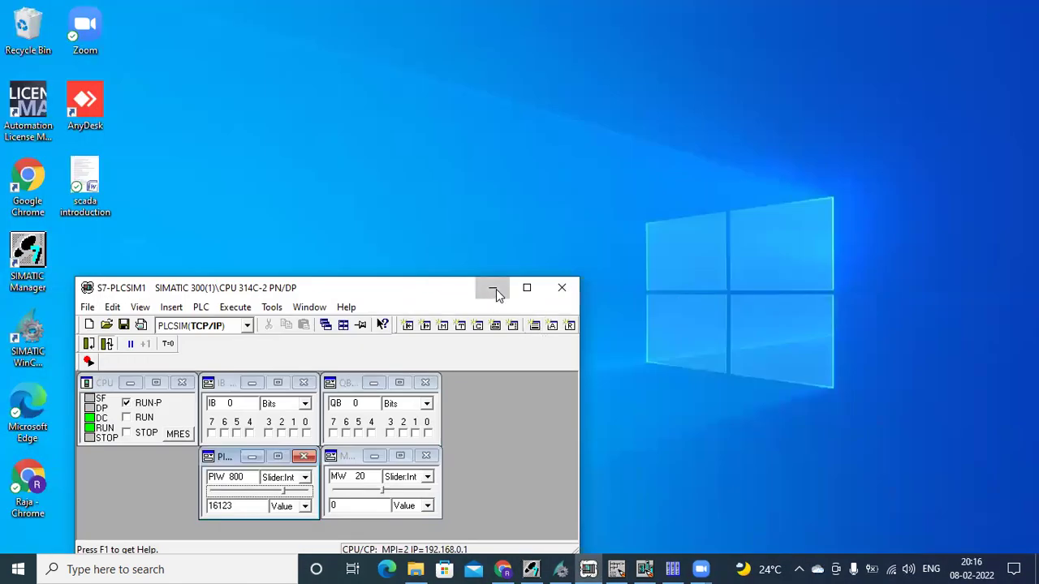
click(492, 290)
click(673, 570)
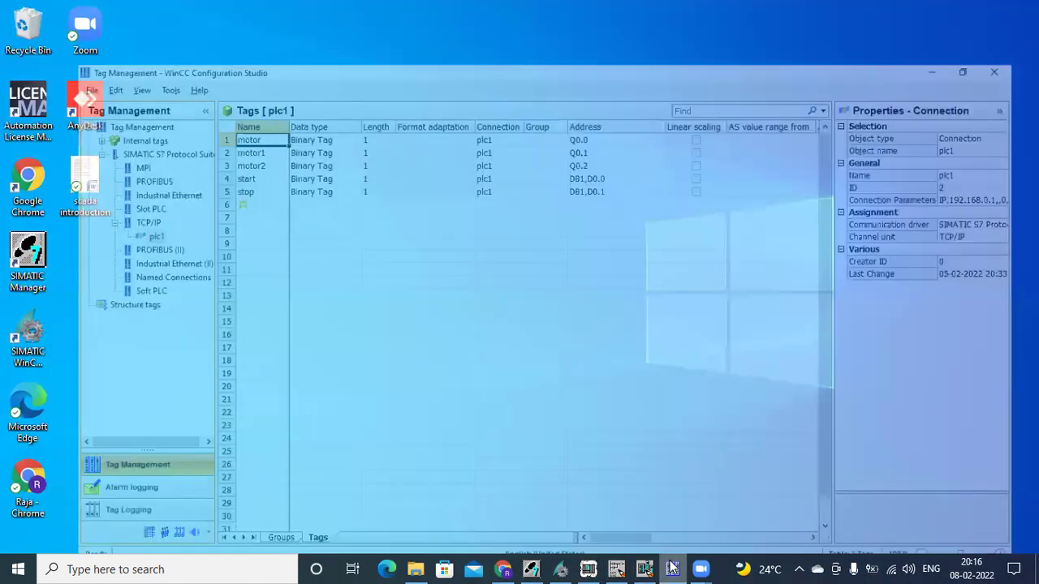
click(220, 157)
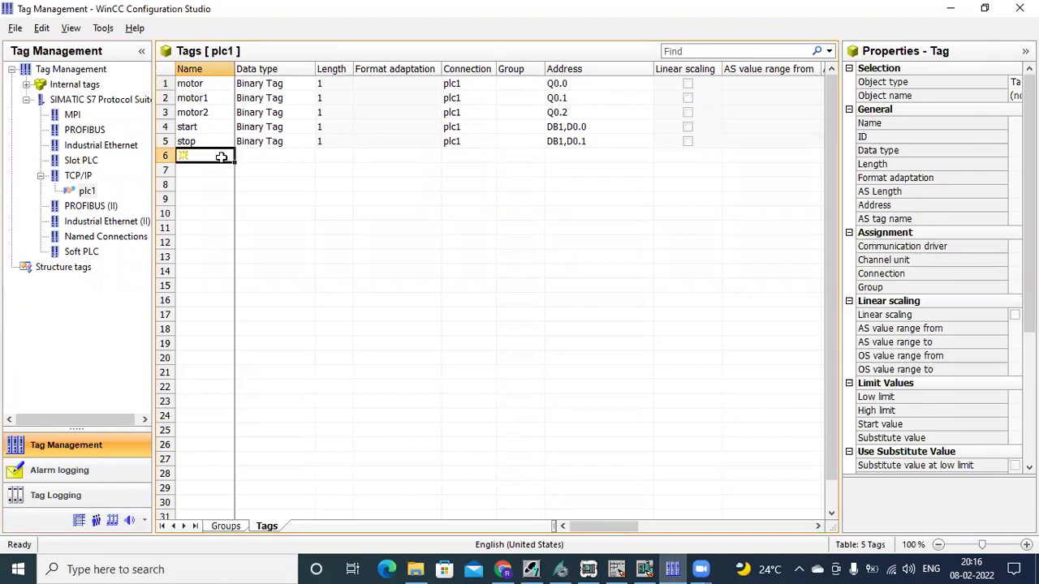
click(221, 157)
text(level)
key(Return)
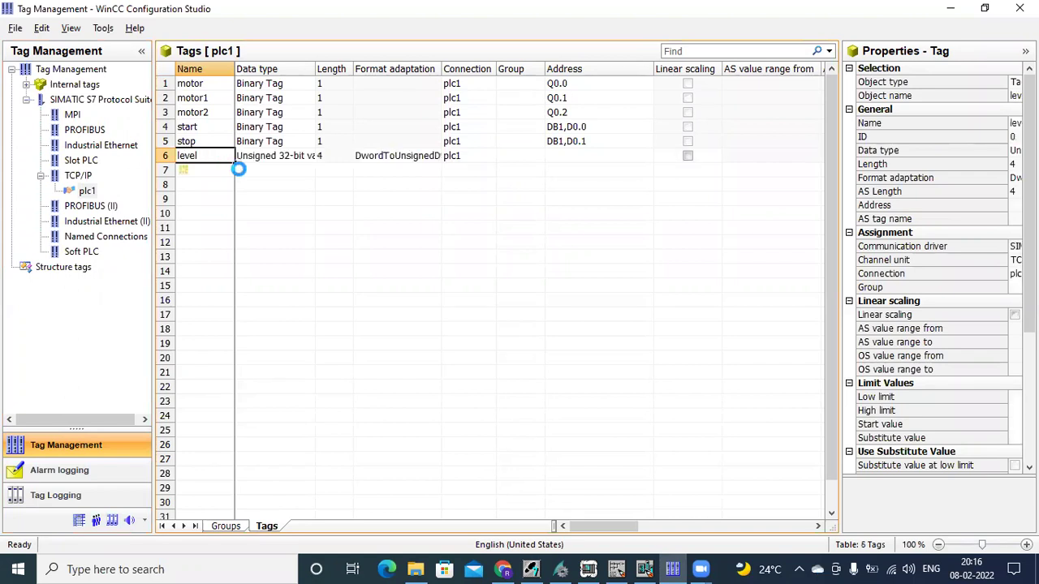
- Set the level tag's data type to Floating-point number 32-bit IEEE 754 and its address to MD10
click(232, 168)
click(294, 154)
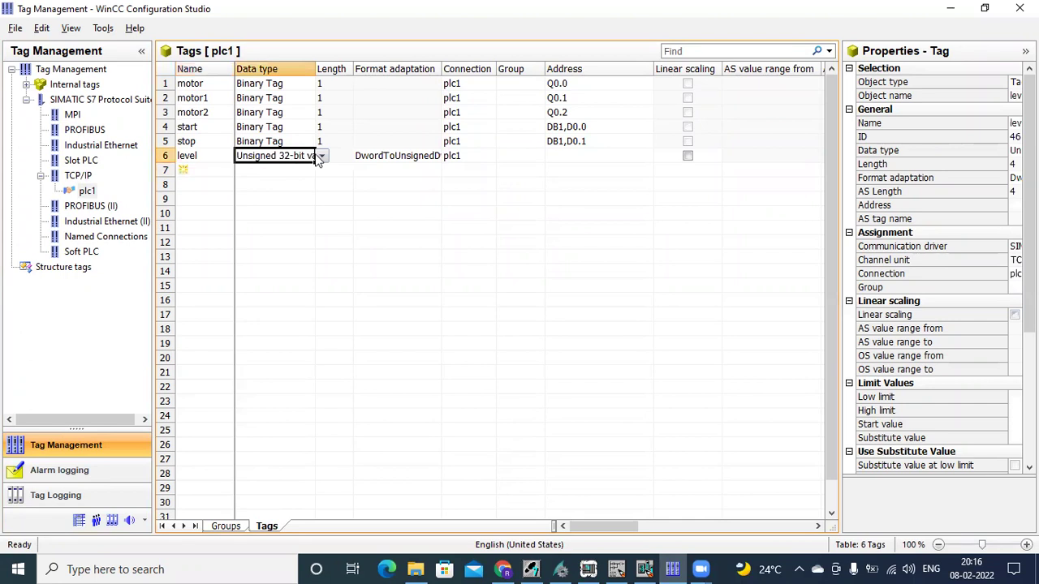
click(321, 158)
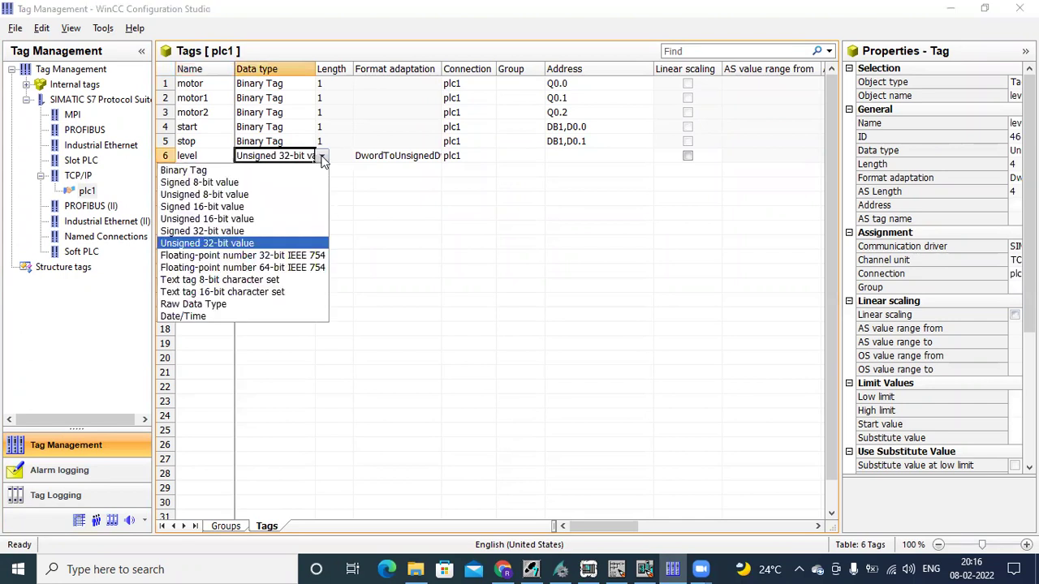
click(286, 255)
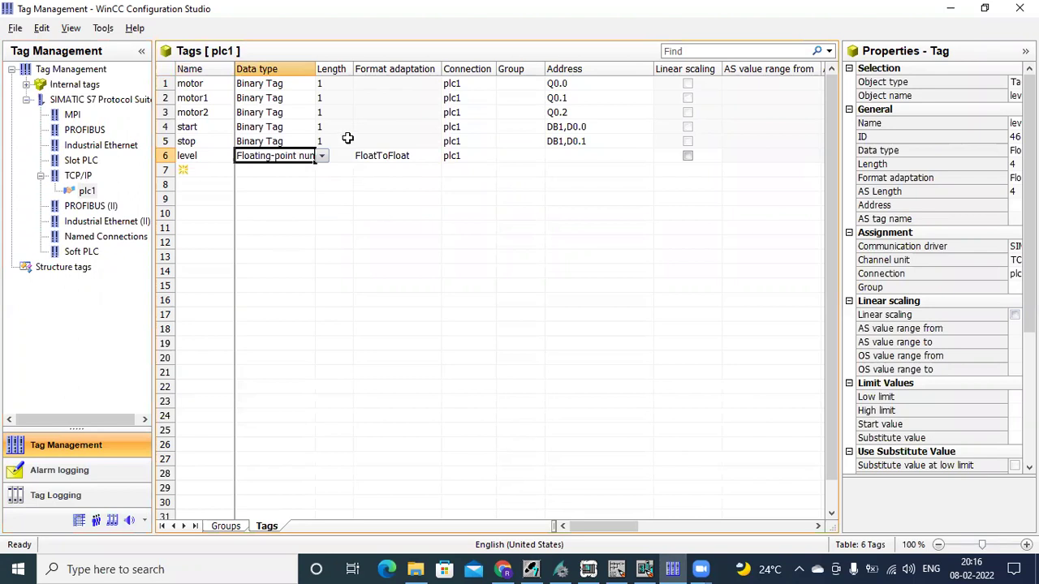
click(565, 153)
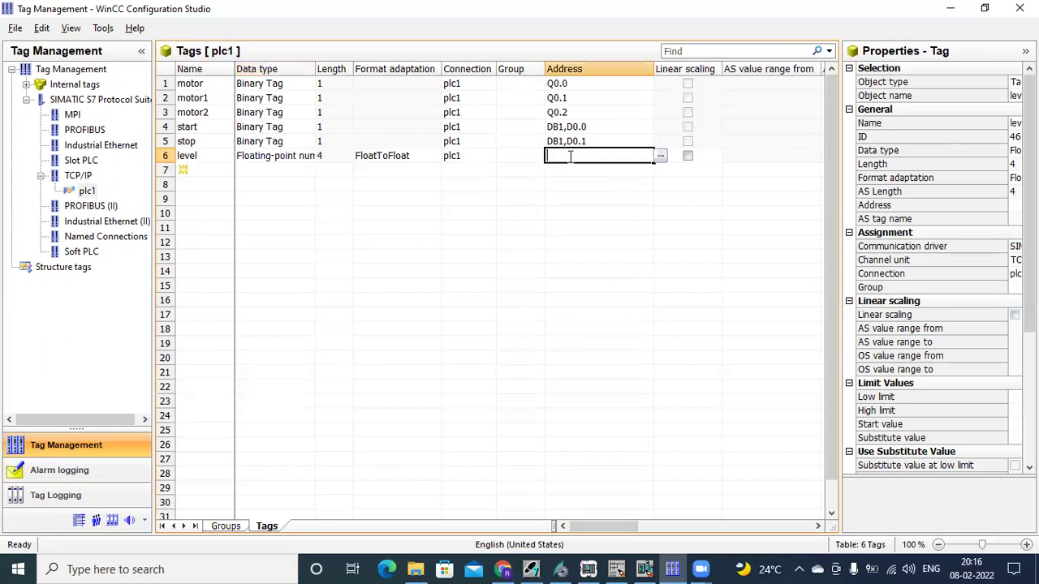
text(md10)
key(Return)
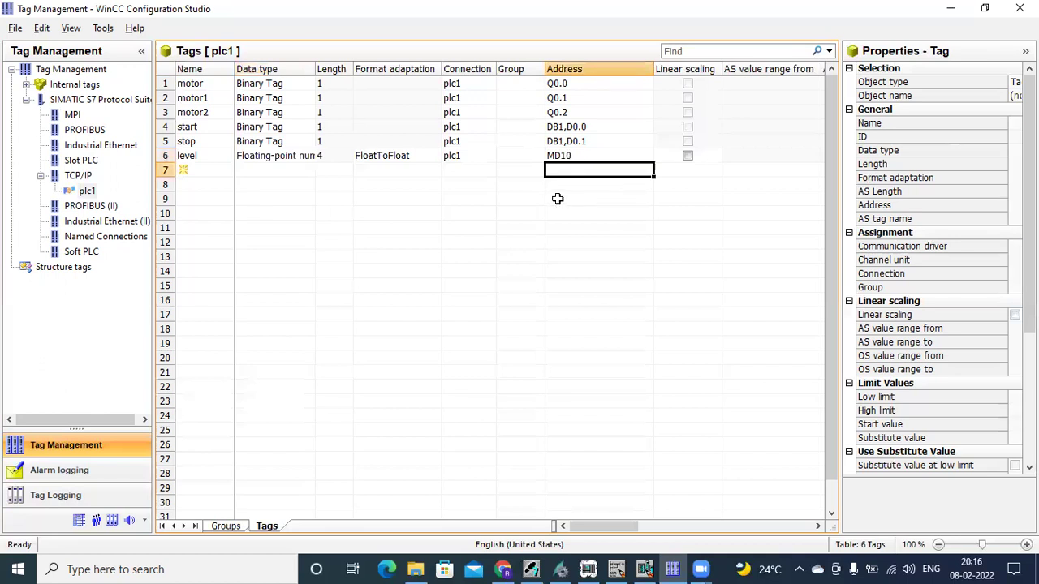
- Compare the level tag's address with the SCALE block output of Network 3 in the LAD/STL/FBD editor
click(210, 156)
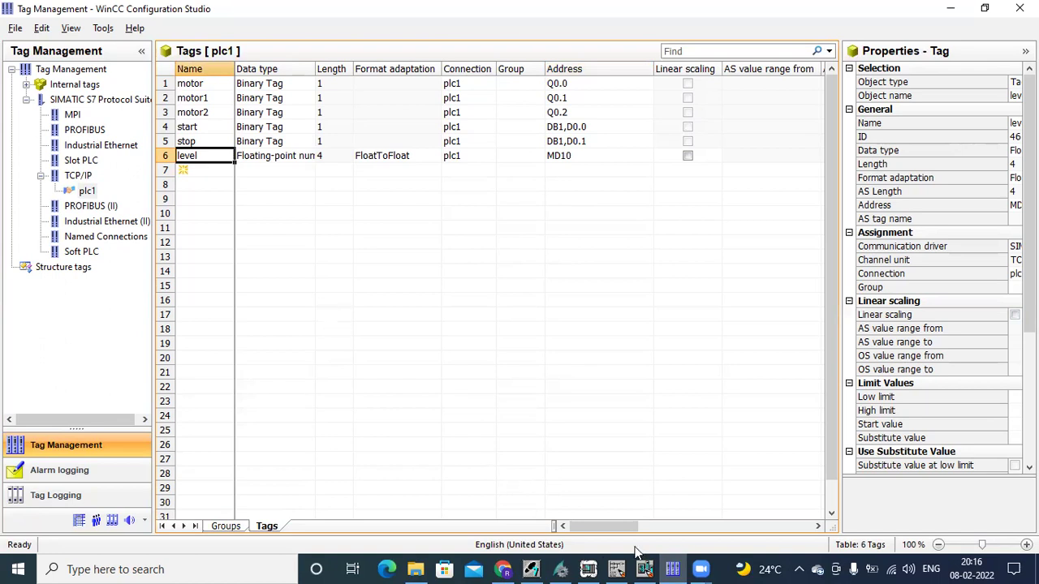
click(623, 568)
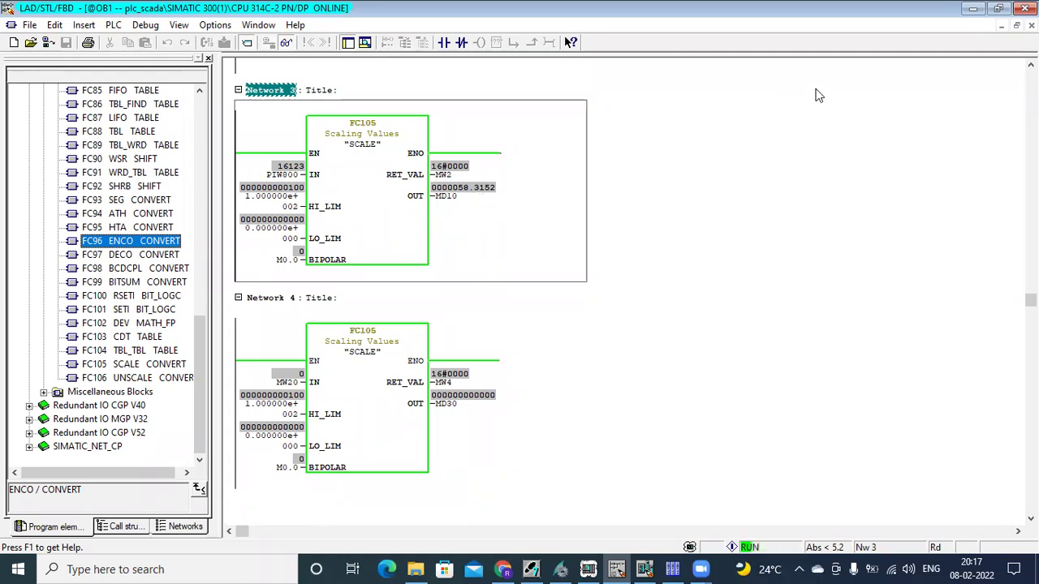
click(974, 10)
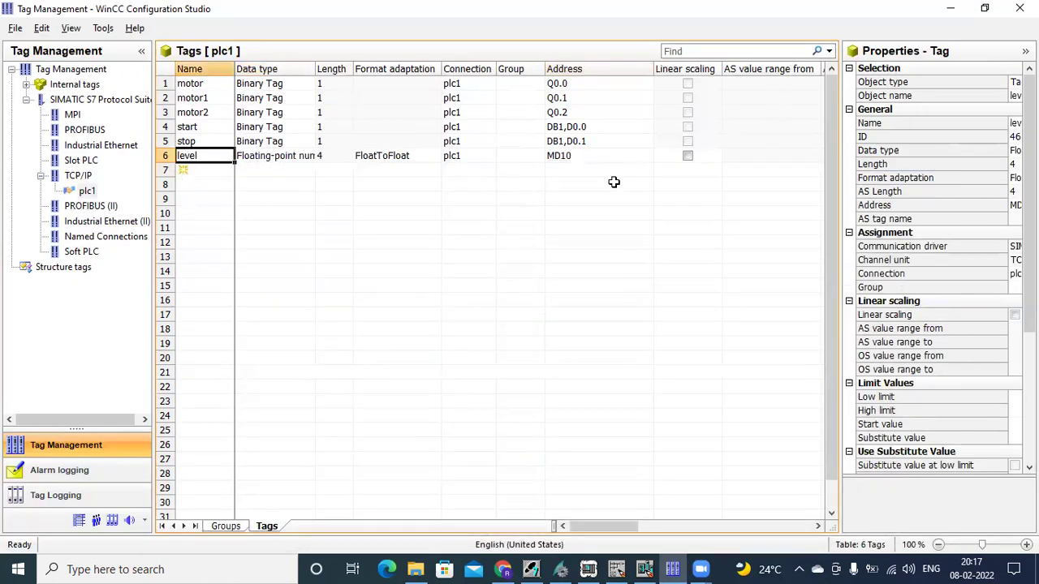
- Switch to WinCC Explorer and create a new process picture under Graphics Designer
click(950, 9)
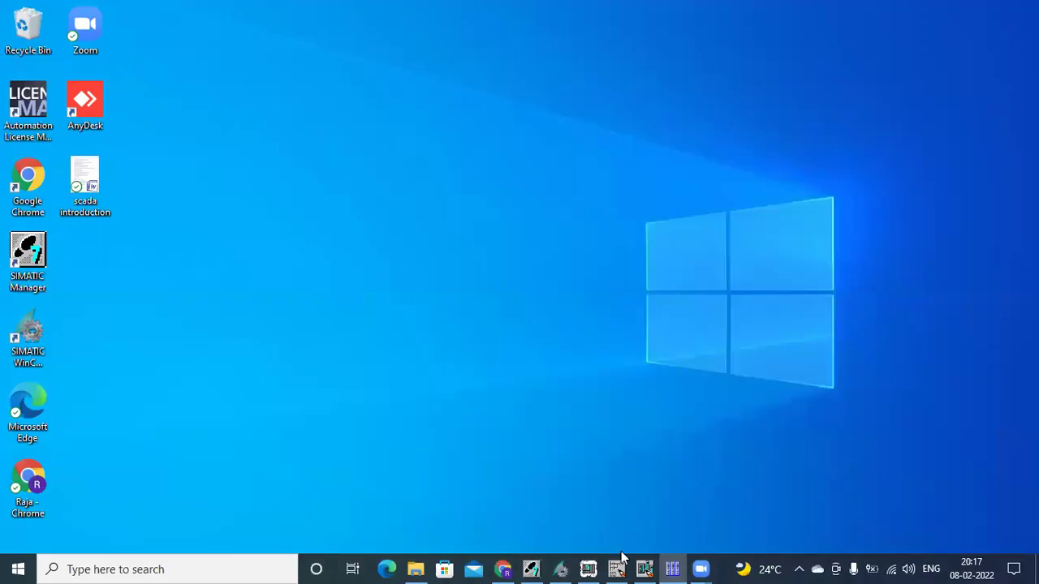
click(561, 569)
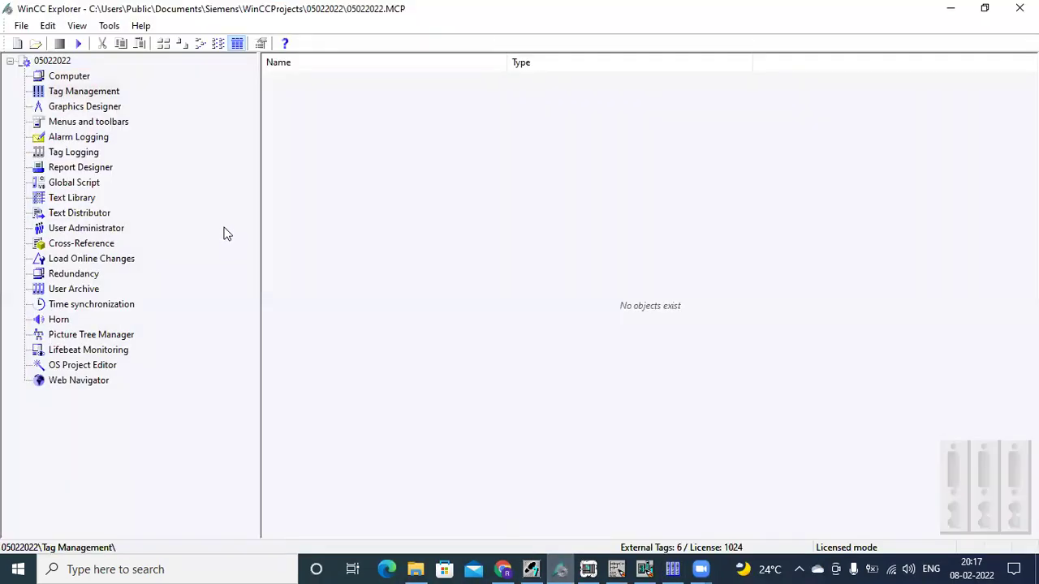
click(111, 110)
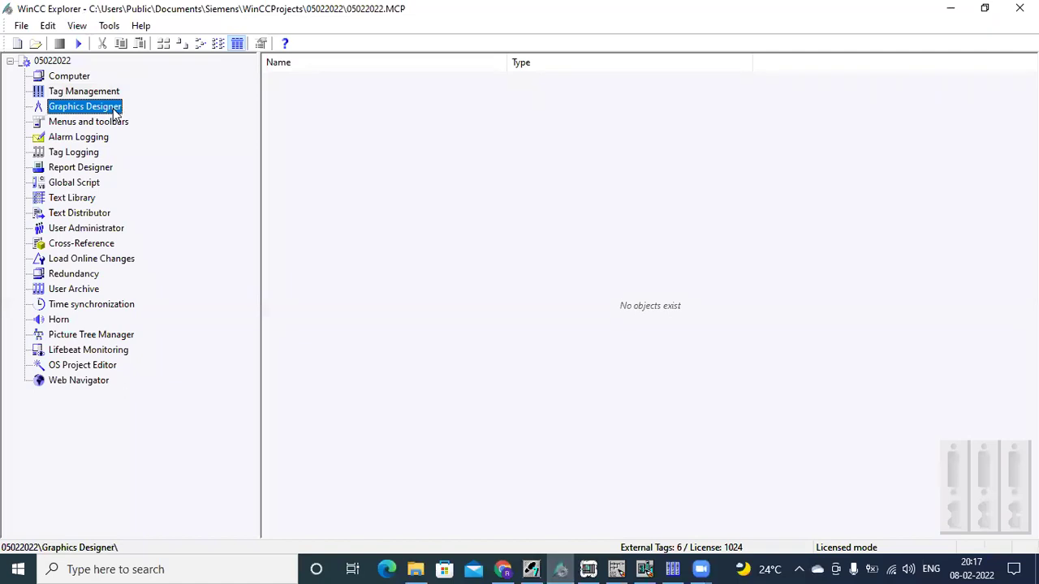
click(294, 113)
right_click(294, 113)
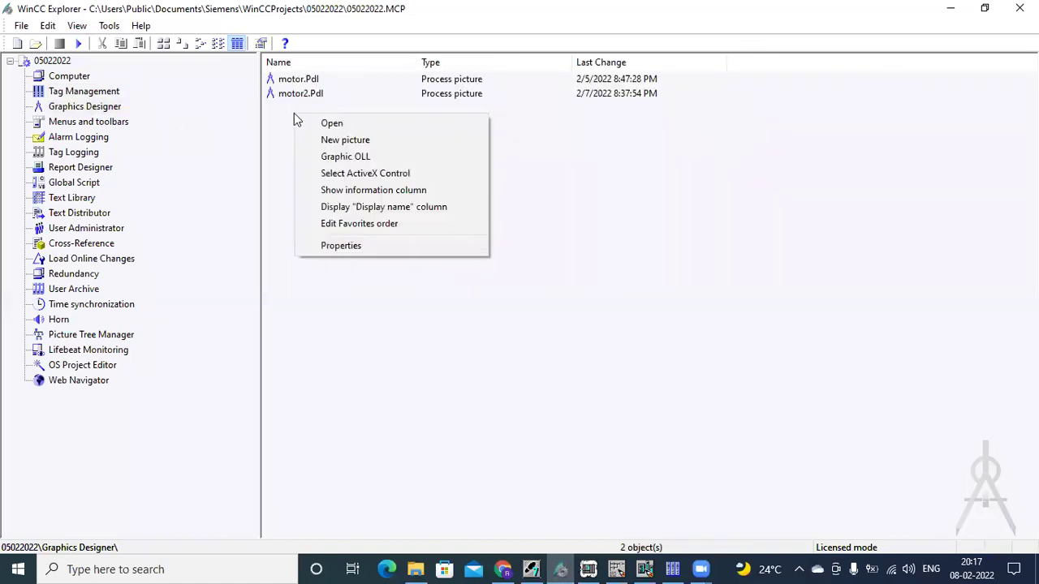
click(313, 138)
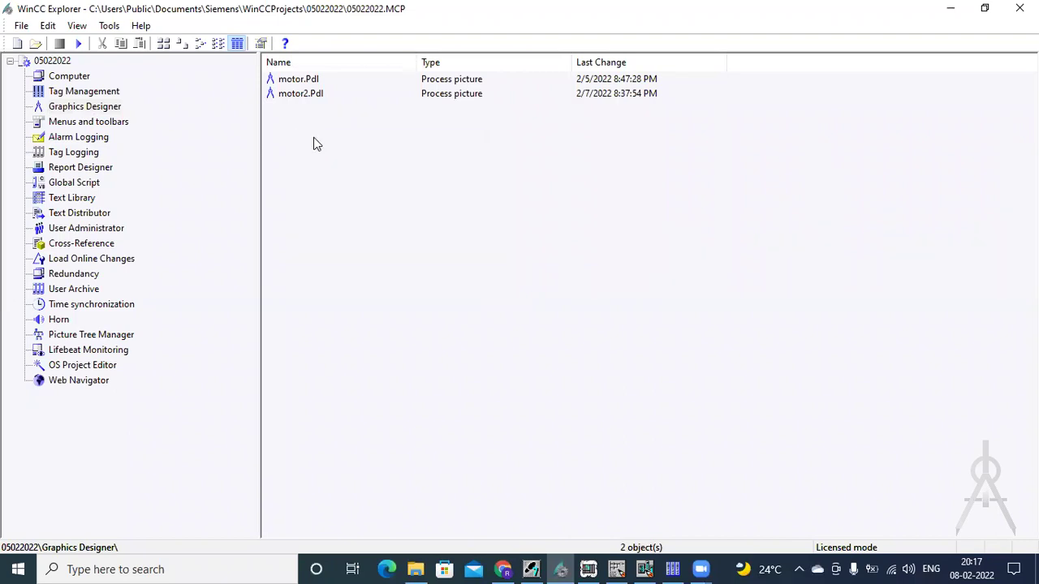
- Rename the newly created picture as tank_level
click(305, 110)
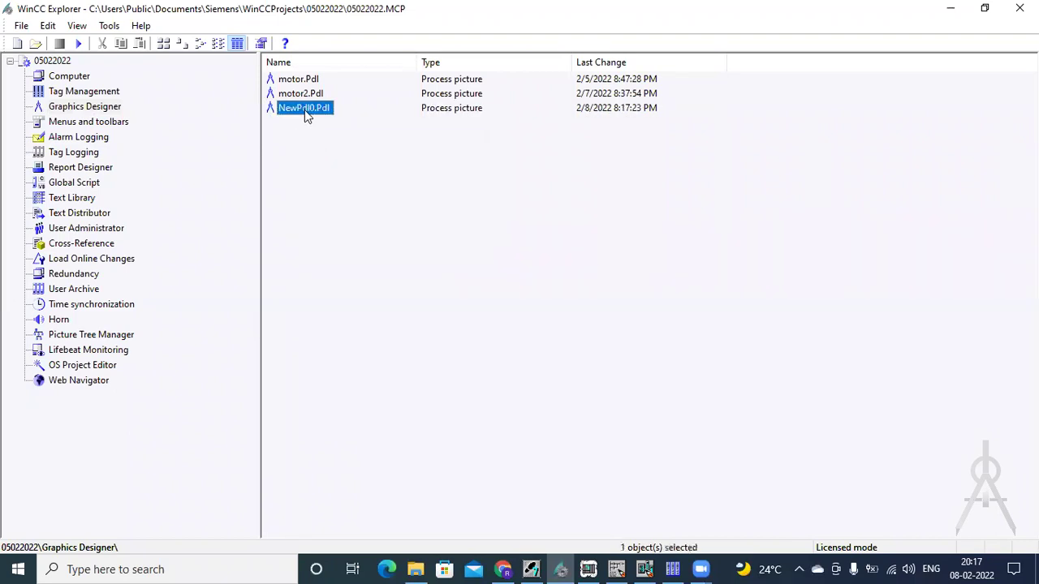
right_click(305, 110)
click(337, 139)
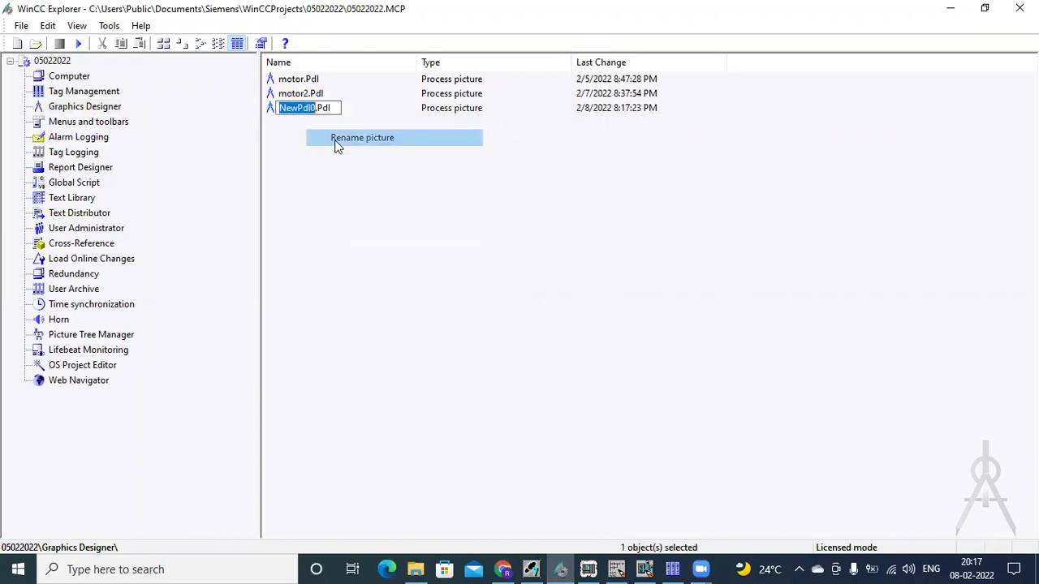
text(tank)
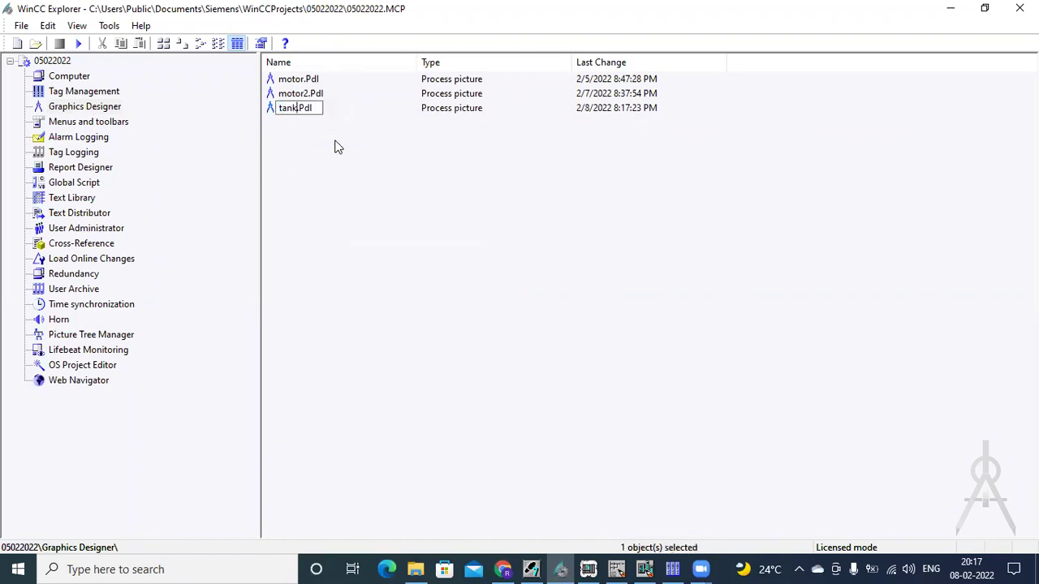
text(_level)
click(339, 145)
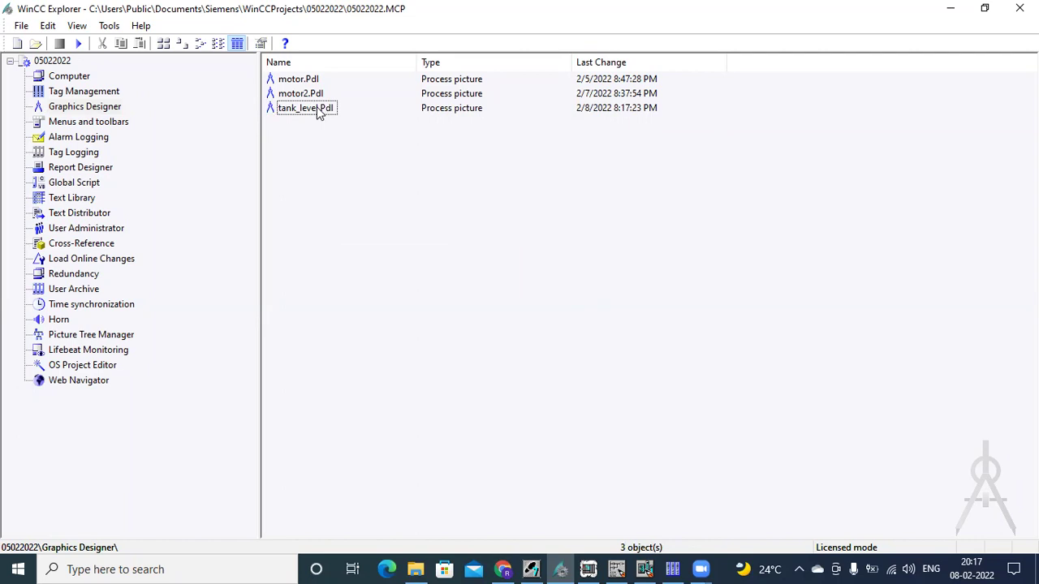
- Open the tank_level.Pdl picture in Graphics Designer and maximize its window
click(325, 114)
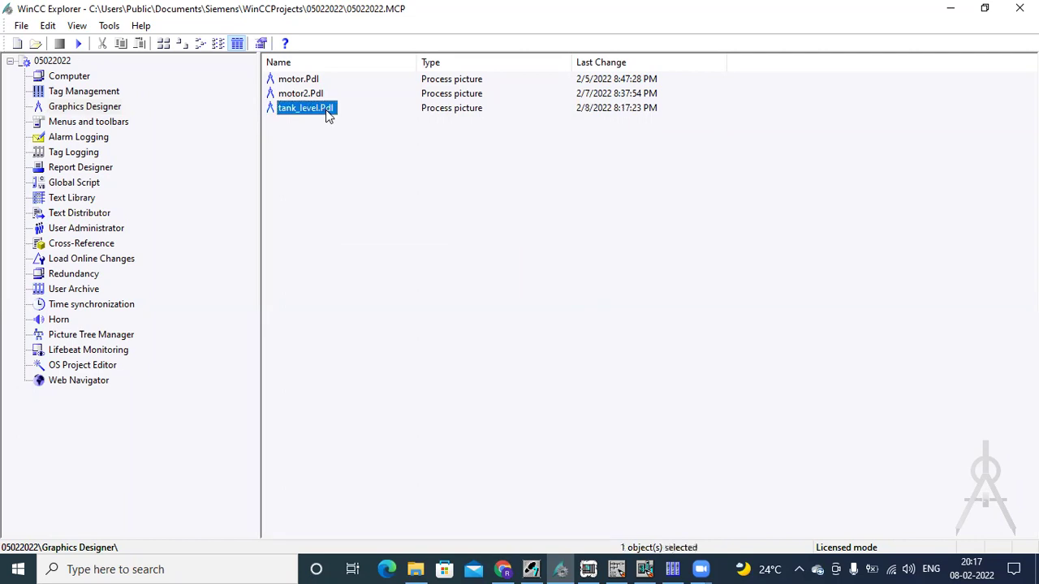
double_click(323, 112)
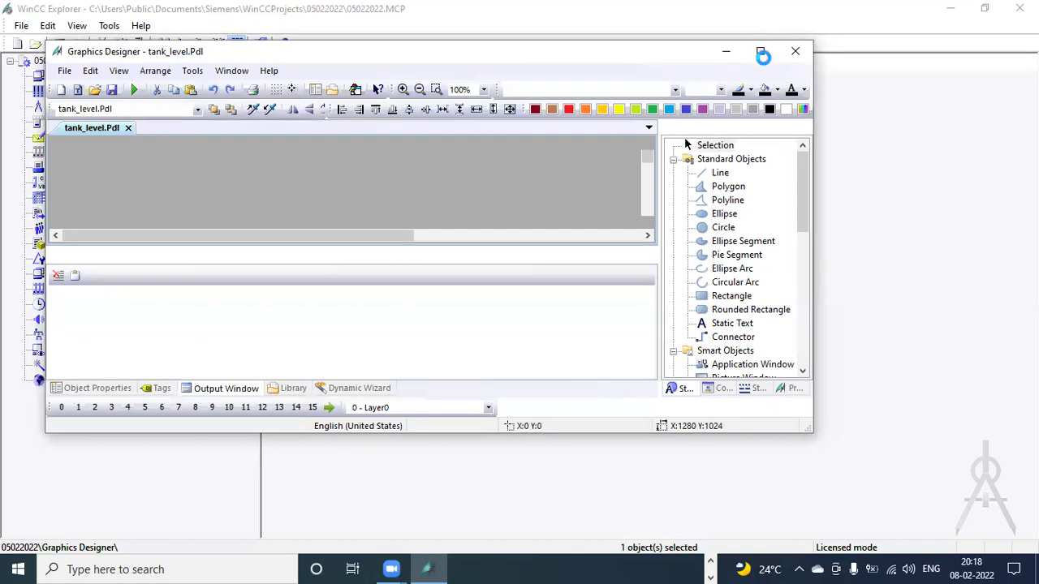
click(760, 51)
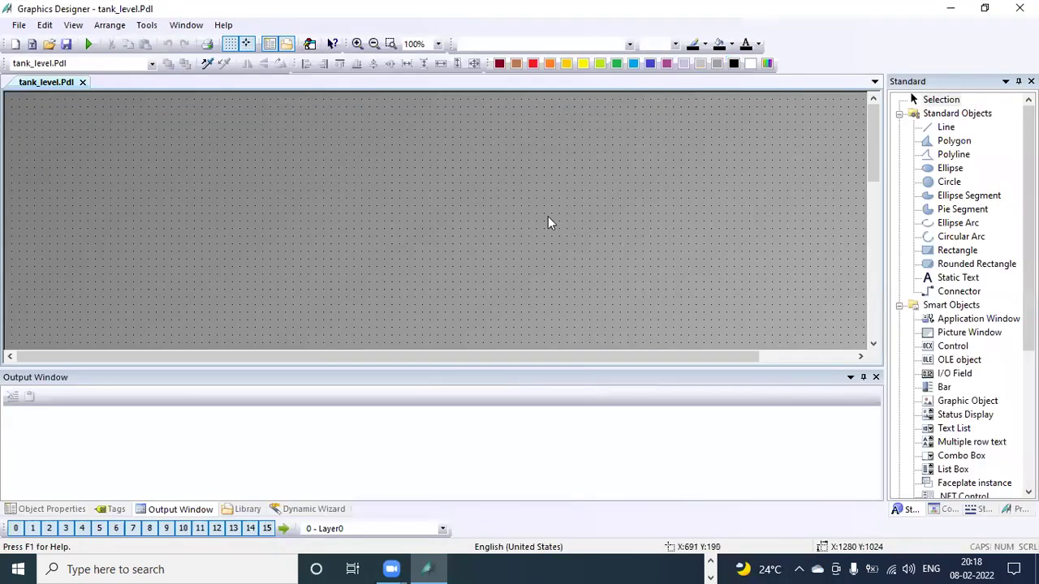
- Draw a Bar smart object about 160 by 300 pixels at about X 110, Y 30 in the tank_level picture
click(899, 114)
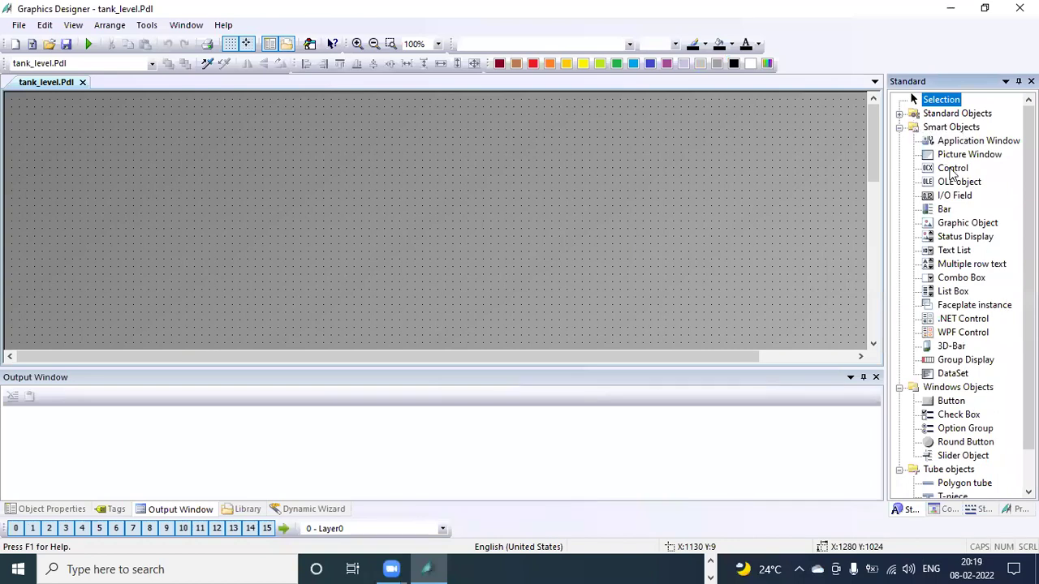
click(944, 210)
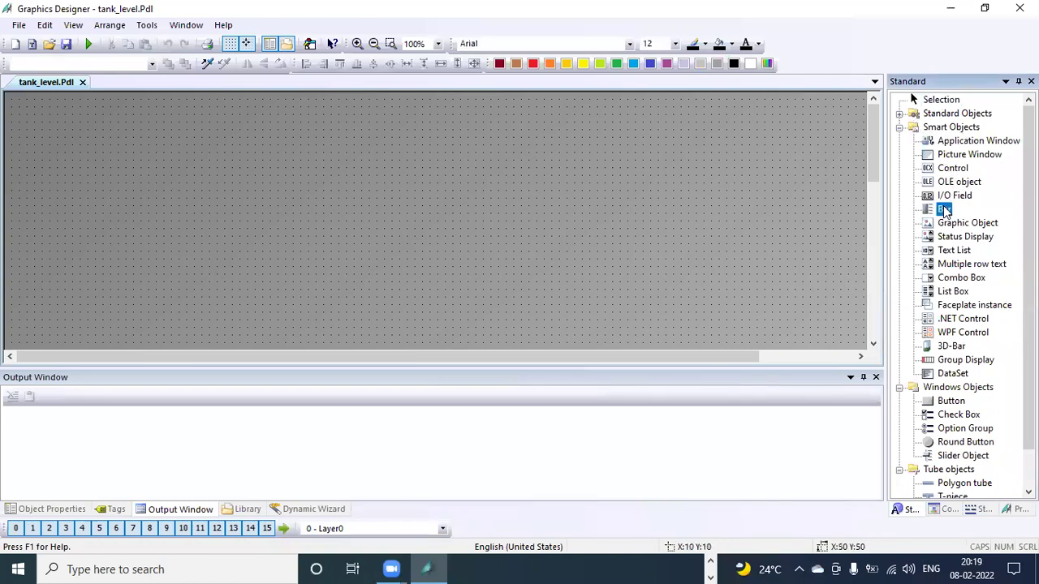
mouse_move(85, 113)
mouse_down()
mouse_move(115, 147)
mouse_move(213, 344)
mouse_up()
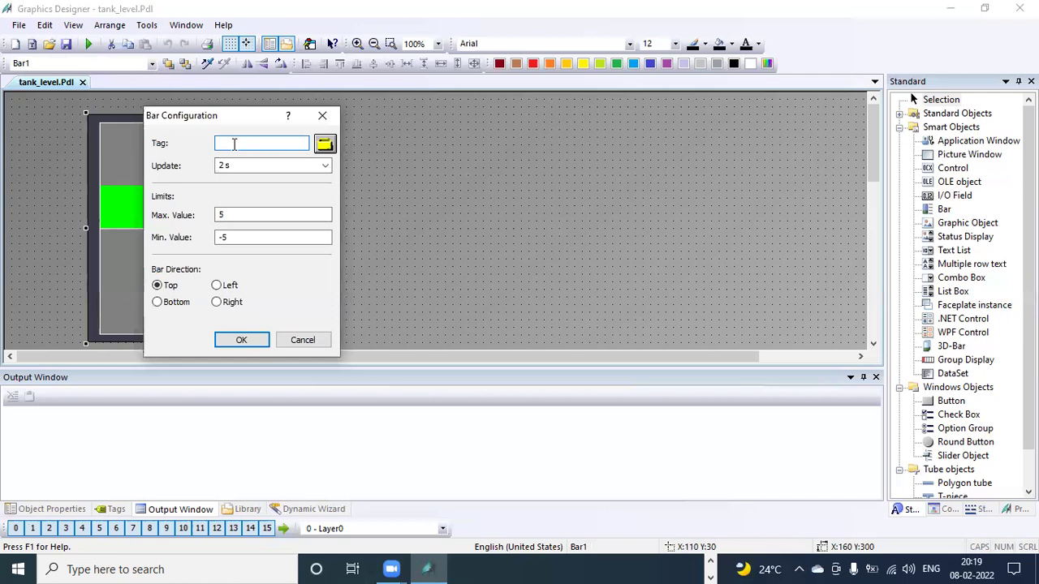
- Link the bar to the level tag and set its update cycle to Upon change
click(327, 148)
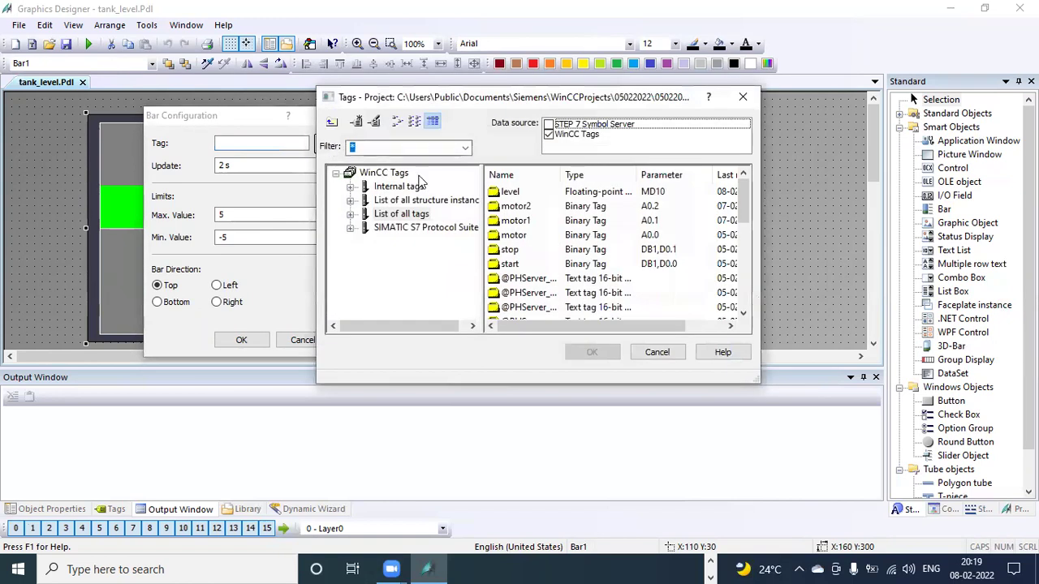
click(497, 195)
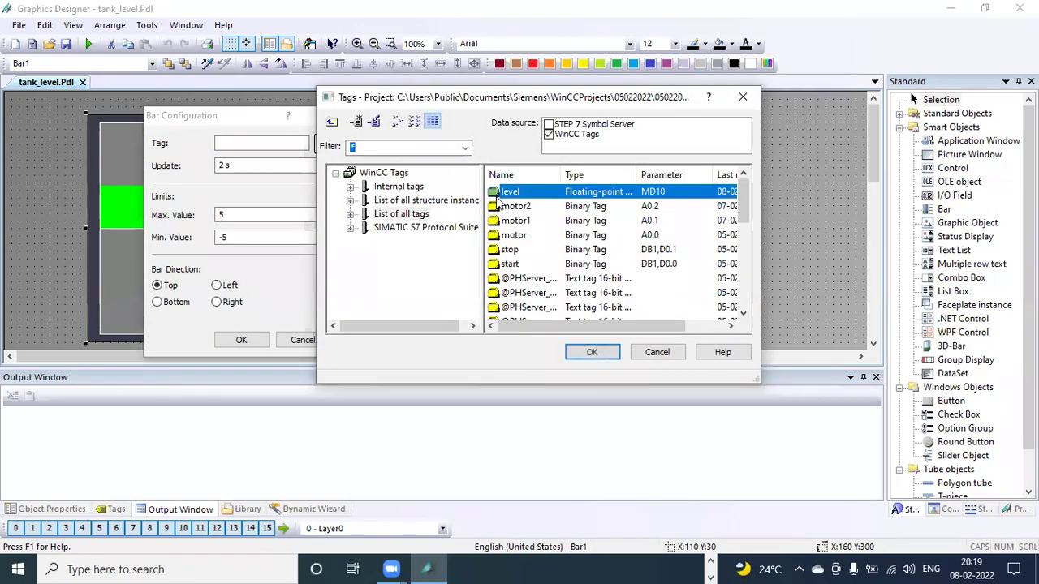
click(592, 353)
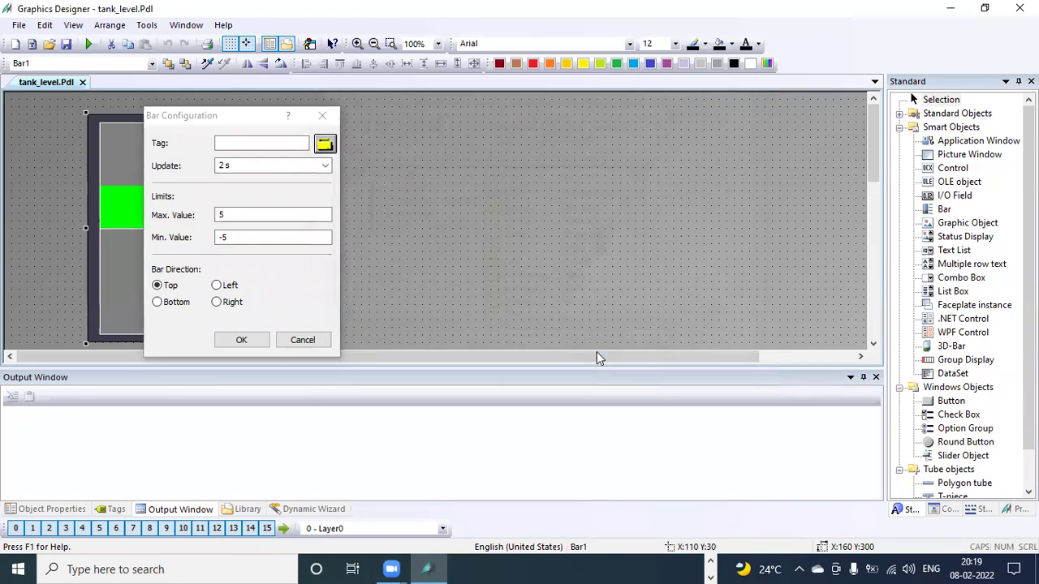
click(324, 165)
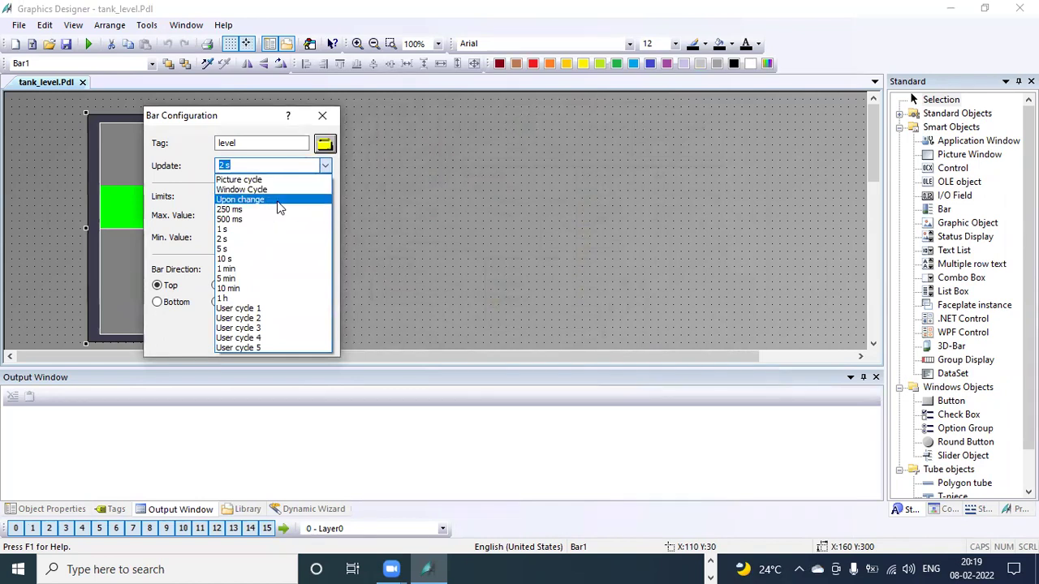
click(277, 200)
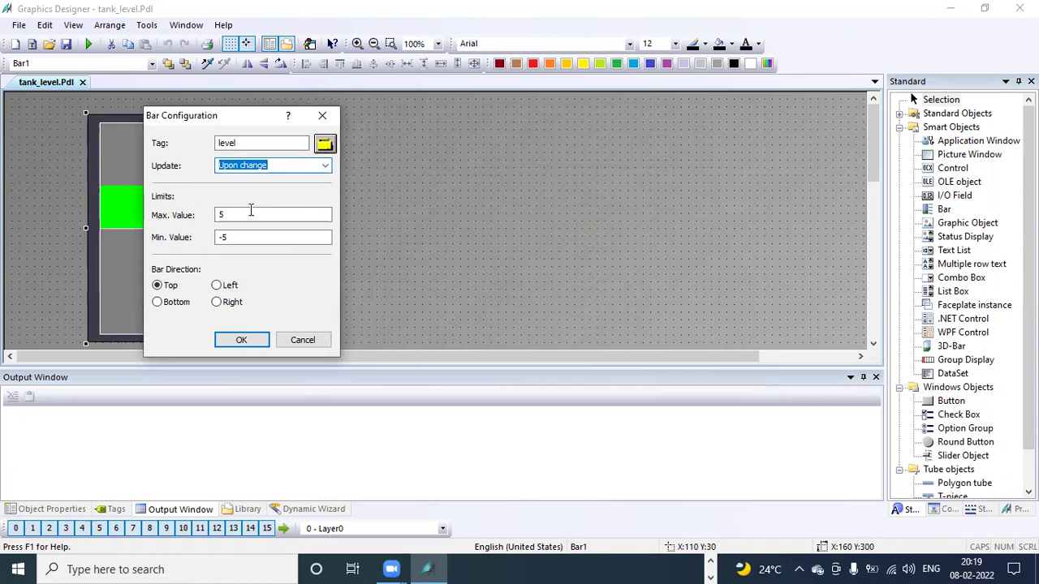
- Set the bar's maximum value to 100 and minimum value to 0, and accept the bar configuration
click(241, 215)
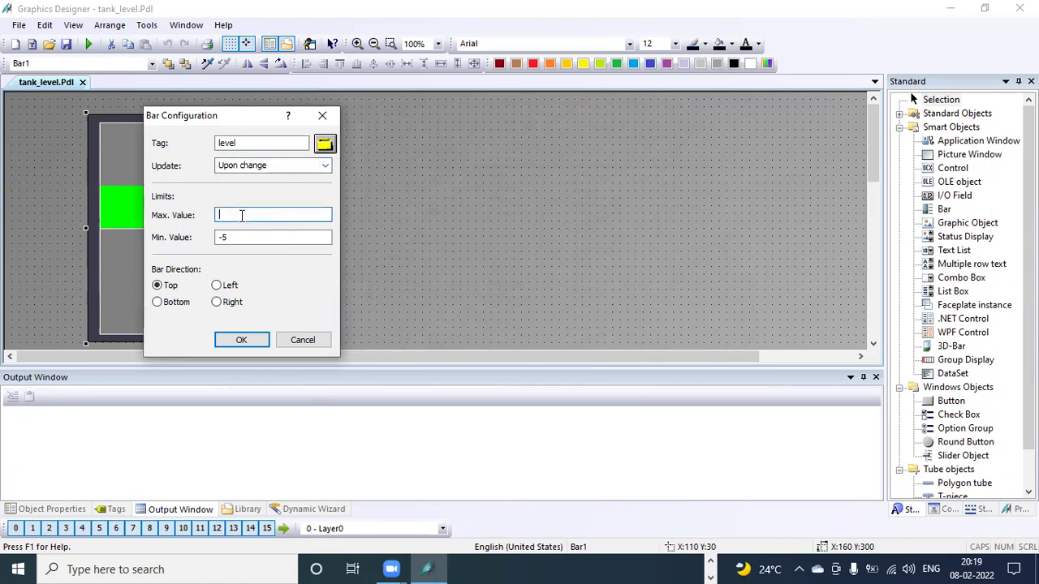
text(100)
click(237, 237)
key(BackSpace)
key(BackSpace)
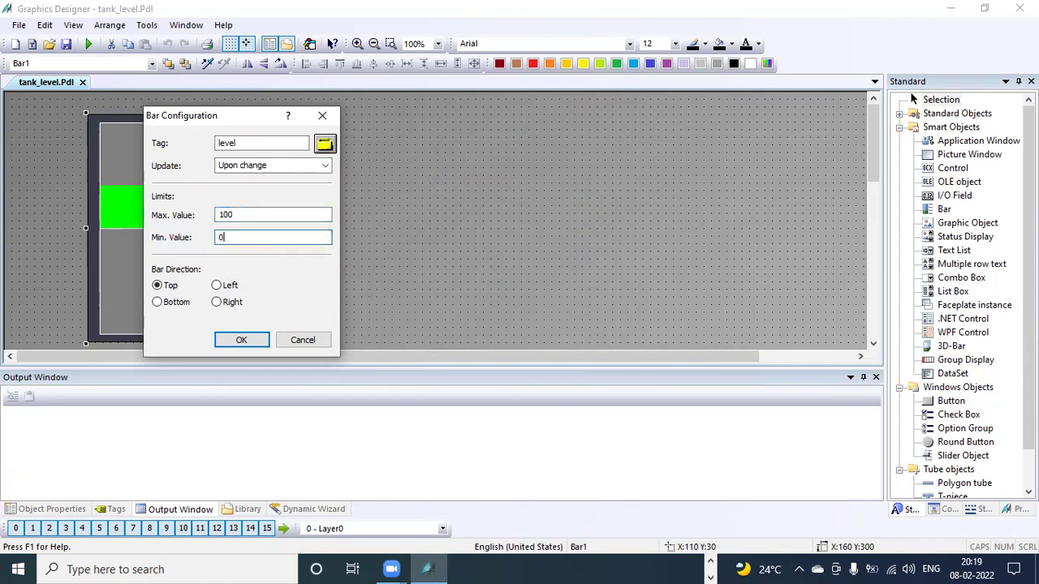
click(251, 339)
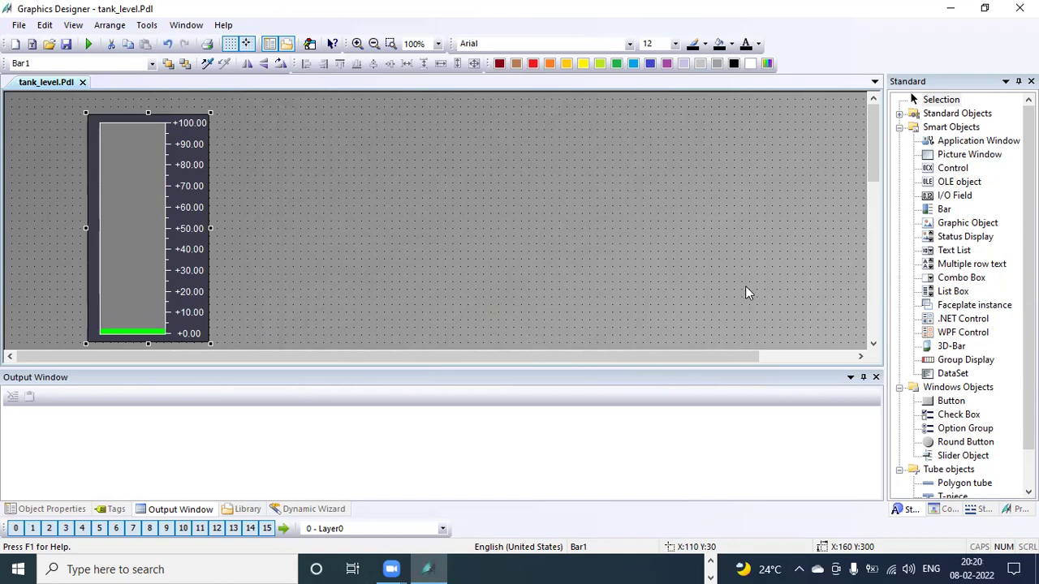
- Draw an I/O Field smart object about 80 by 40 pixels beside the bar, at about X 310, Y 30
click(954, 198)
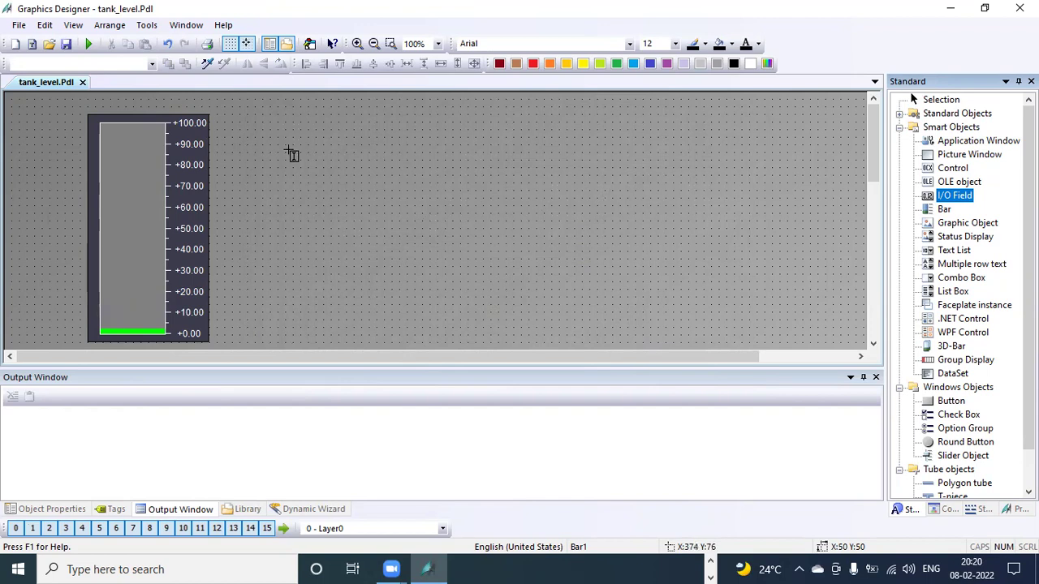
click(235, 113)
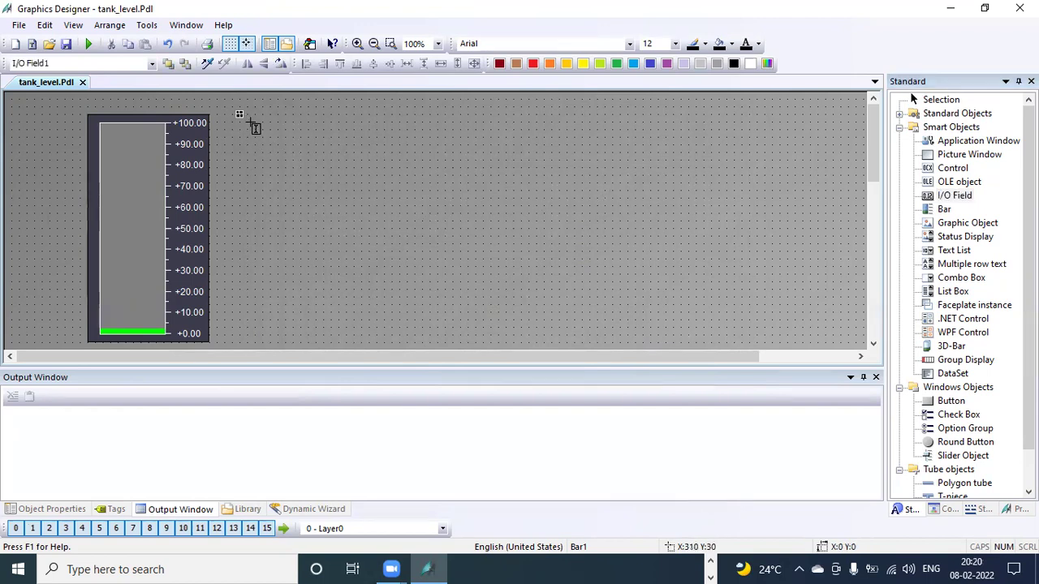
drag(277, 133, 302, 147)
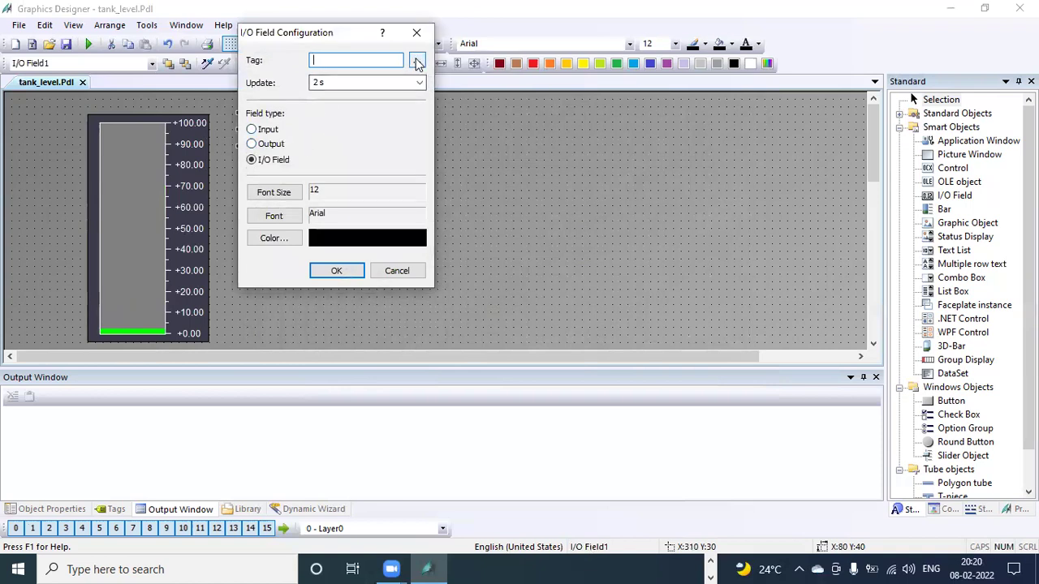
- Link the I/O field to the level tag and set its update cycle to Upon change
click(417, 64)
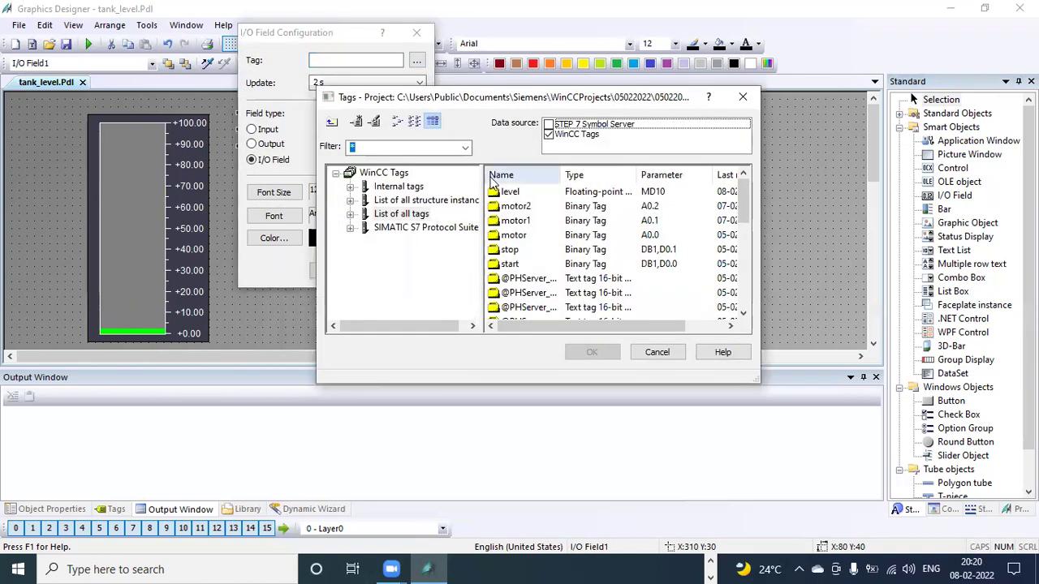
click(504, 191)
click(591, 352)
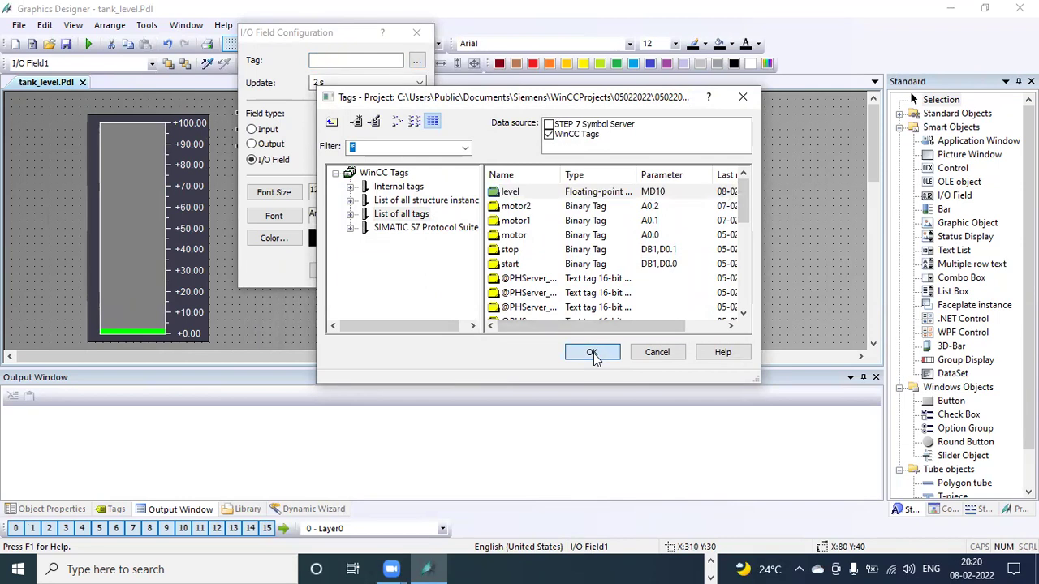
click(419, 82)
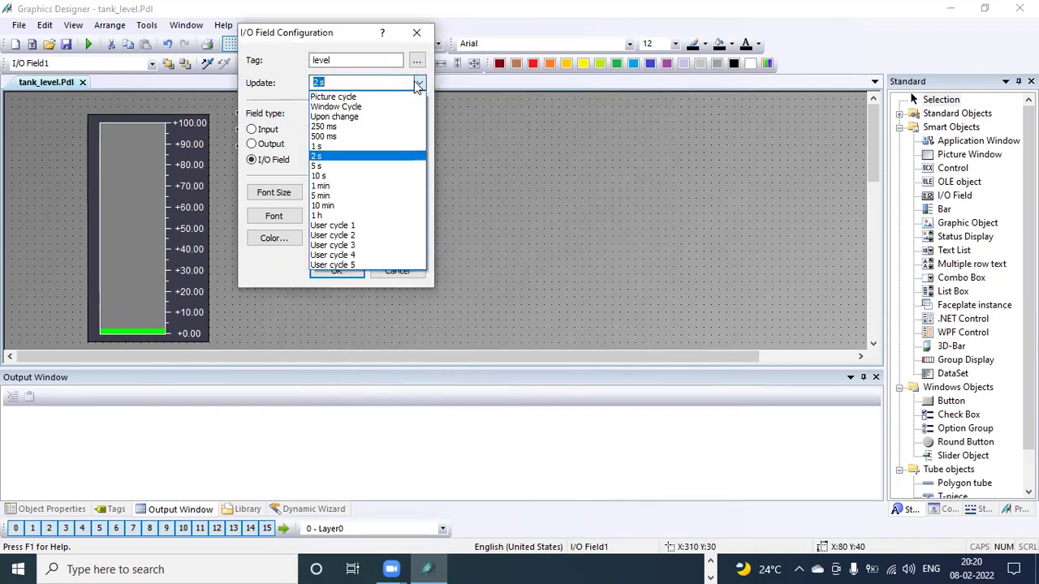
click(386, 119)
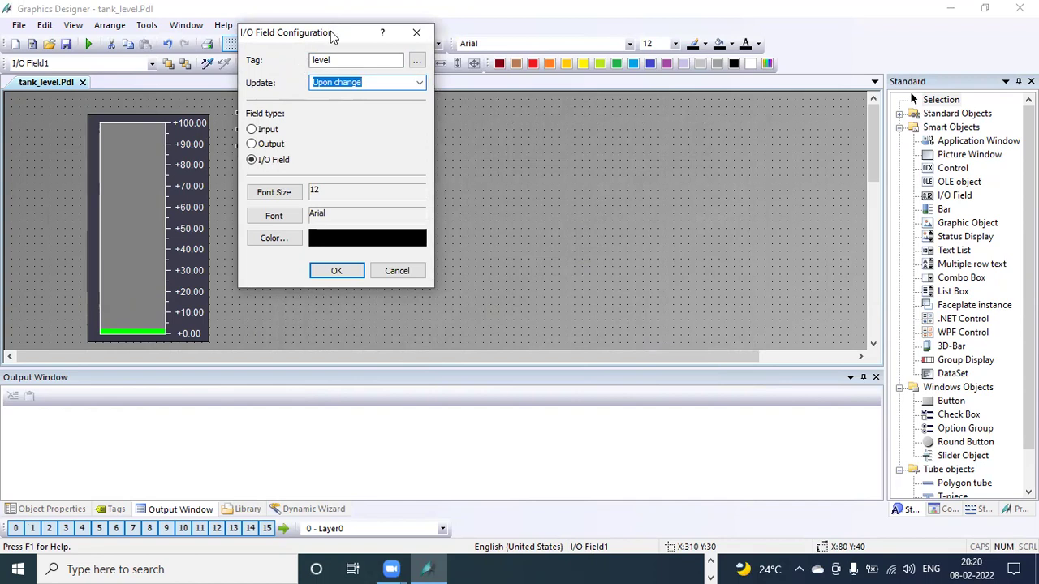
- Set the I/O field's type to Output and accept its configuration
drag(335, 37, 431, 94)
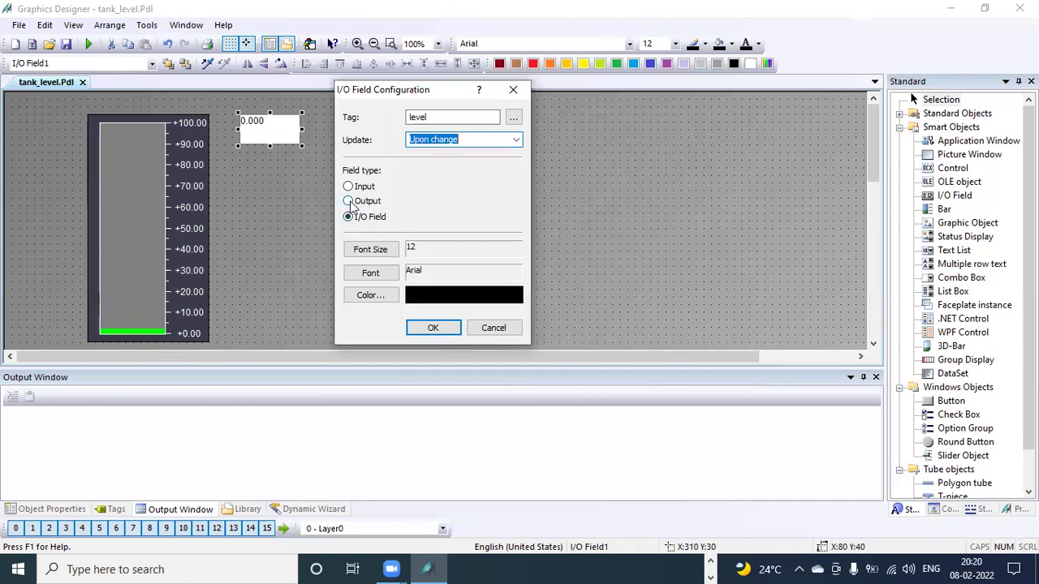
click(349, 201)
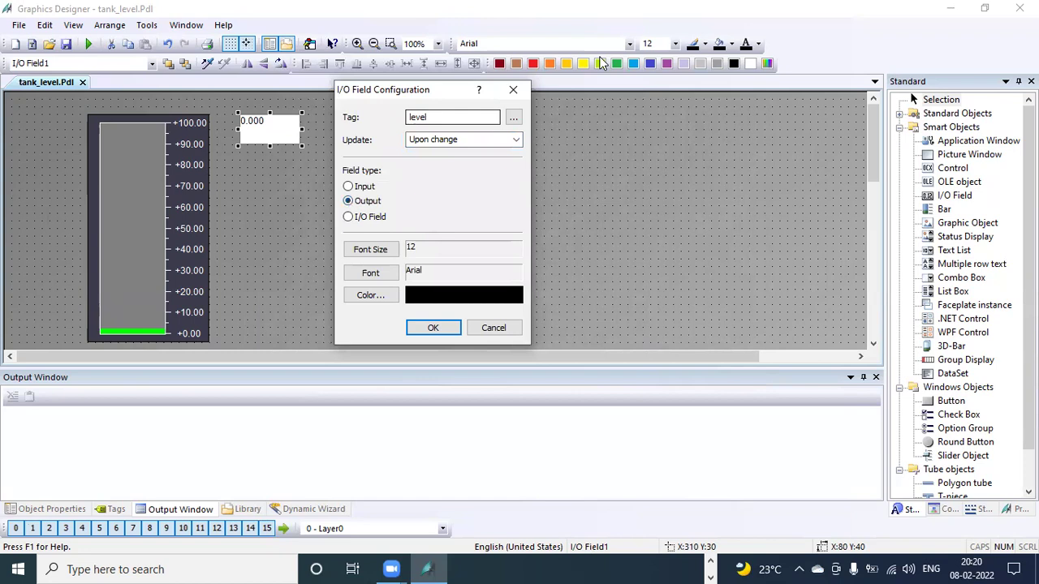
click(762, 335)
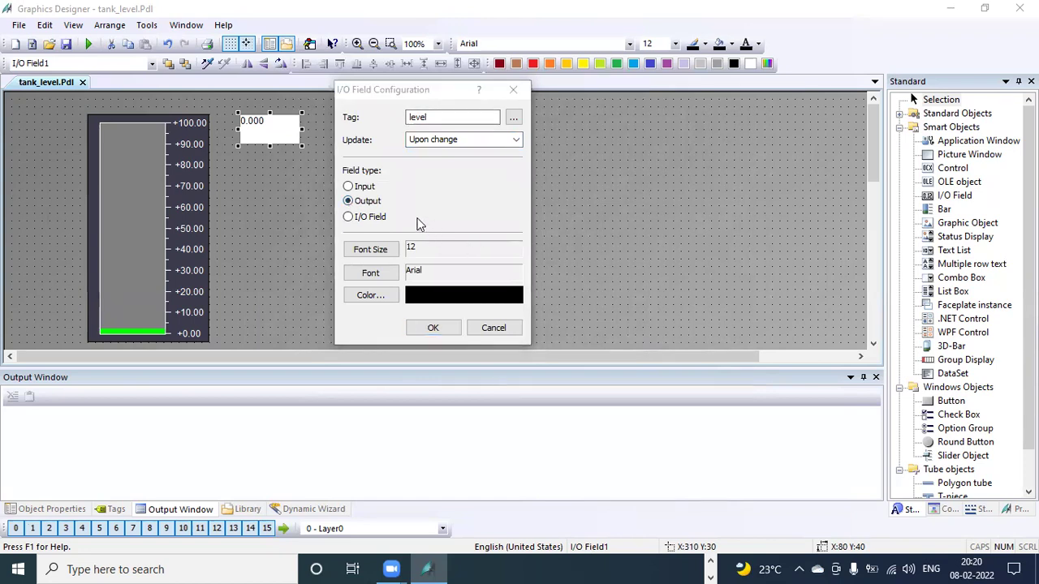
click(435, 328)
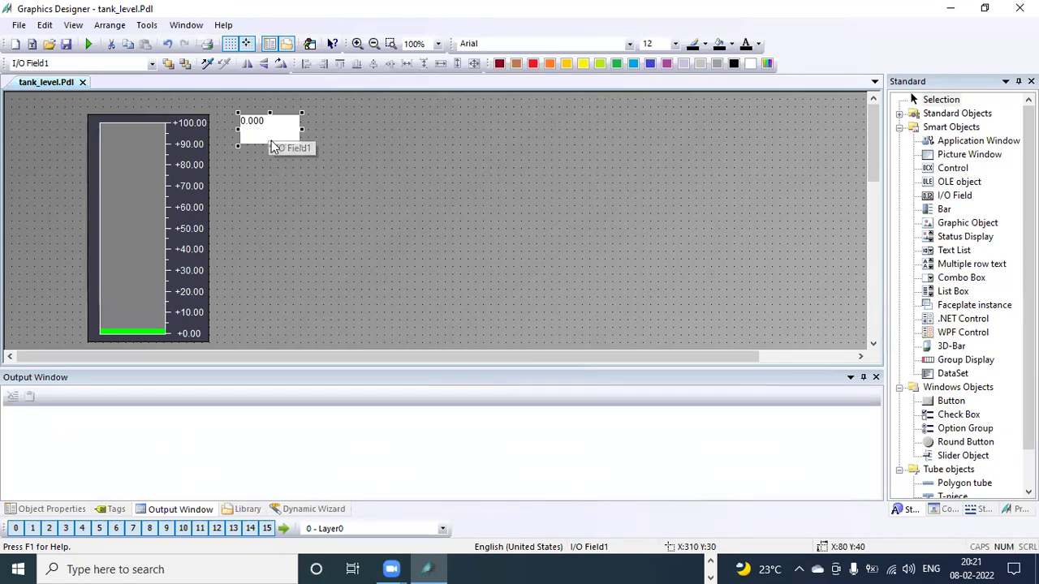
- Try font size 20 on the I/O field and settle on 25 in its object properties
click(65, 509)
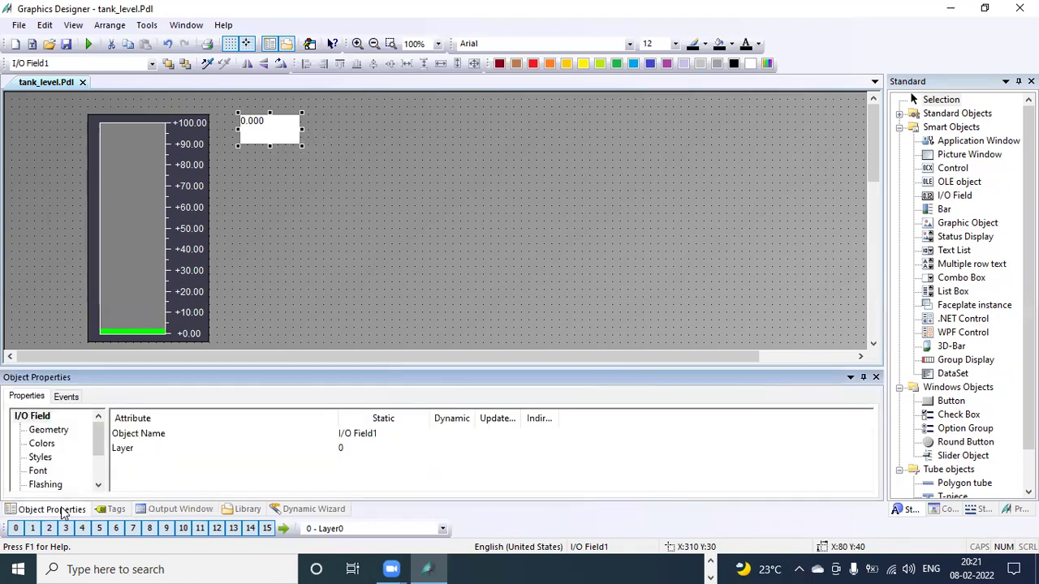
click(155, 197)
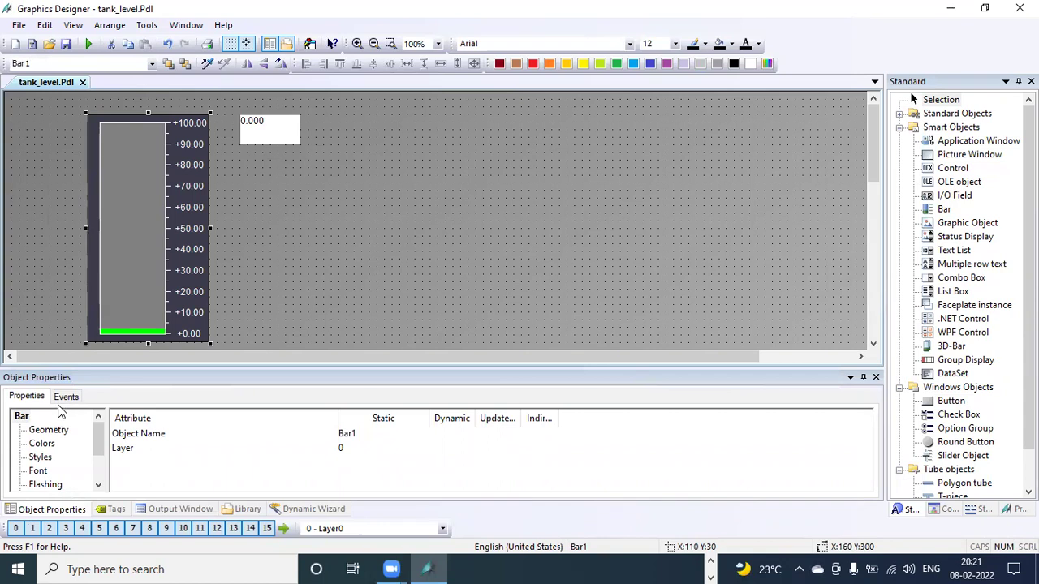
click(282, 131)
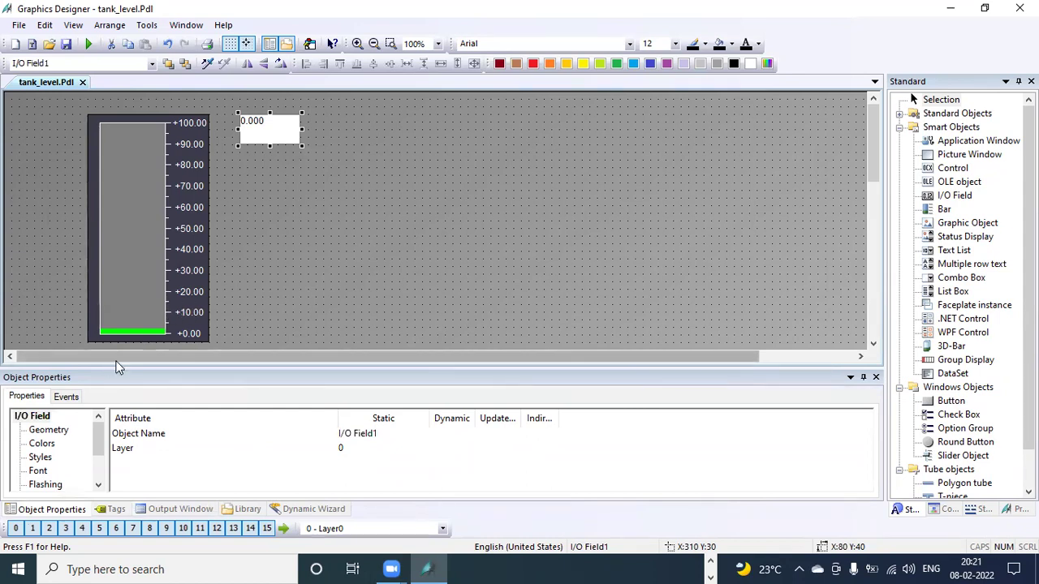
drag(118, 366, 120, 336)
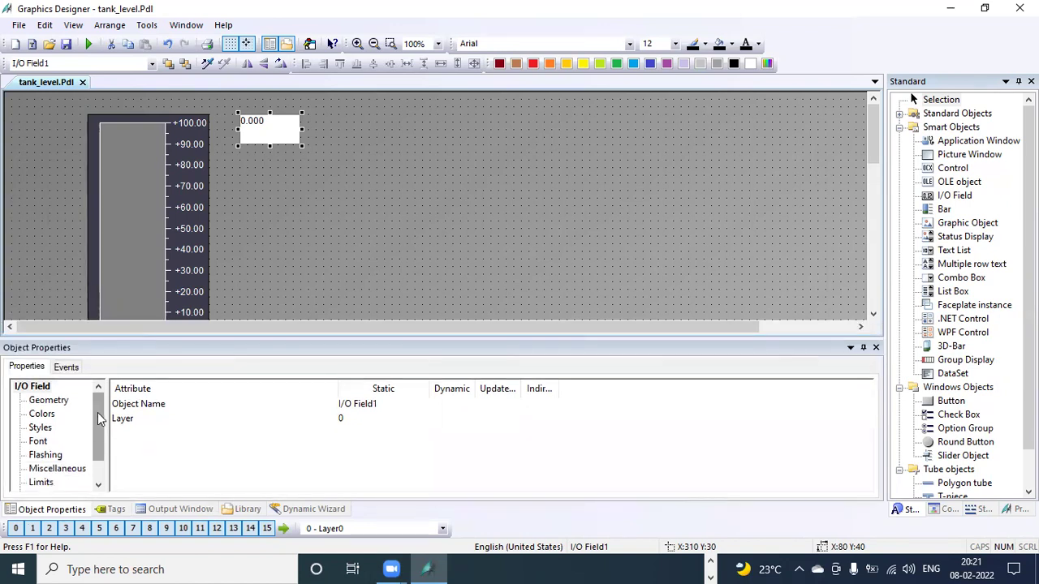
scroll(100, 430, down, 1)
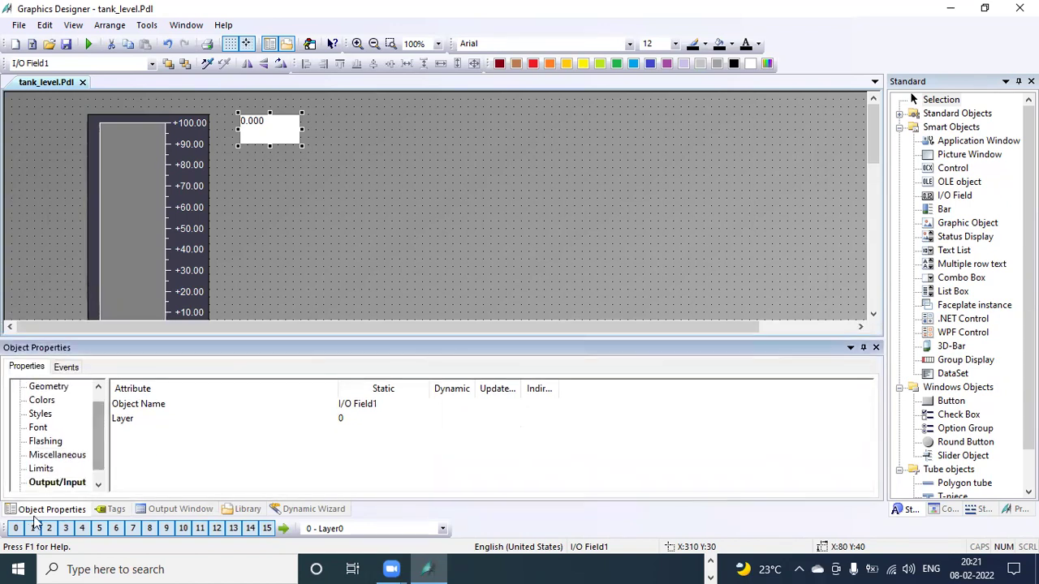
click(39, 430)
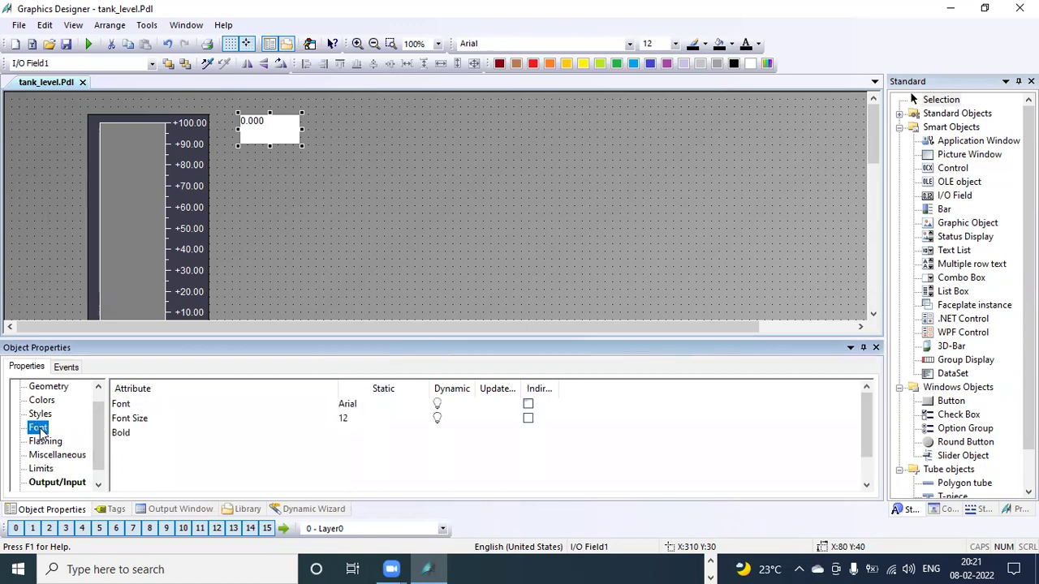
double_click(345, 418)
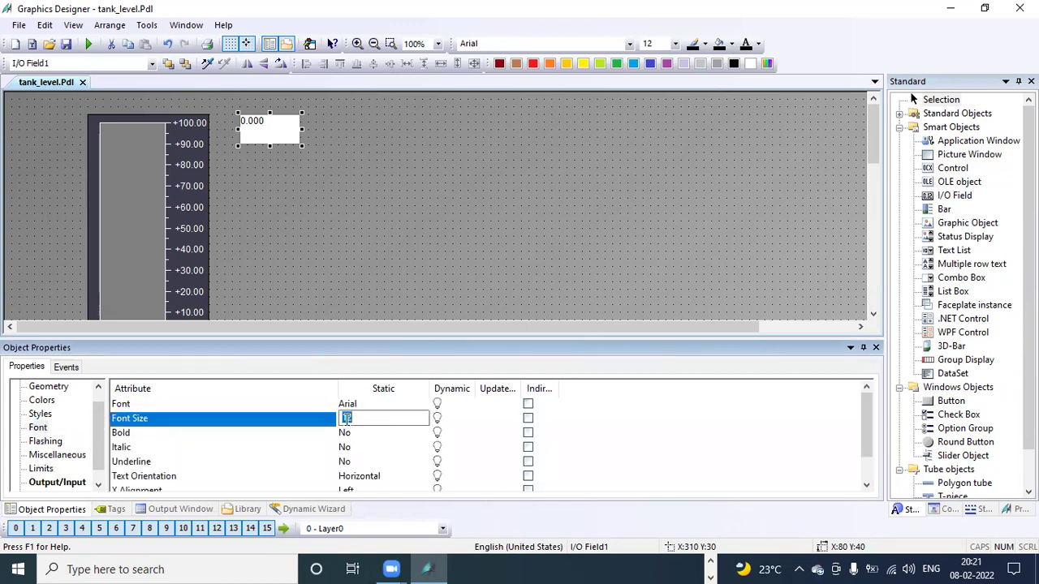
text(20)
key(Return)
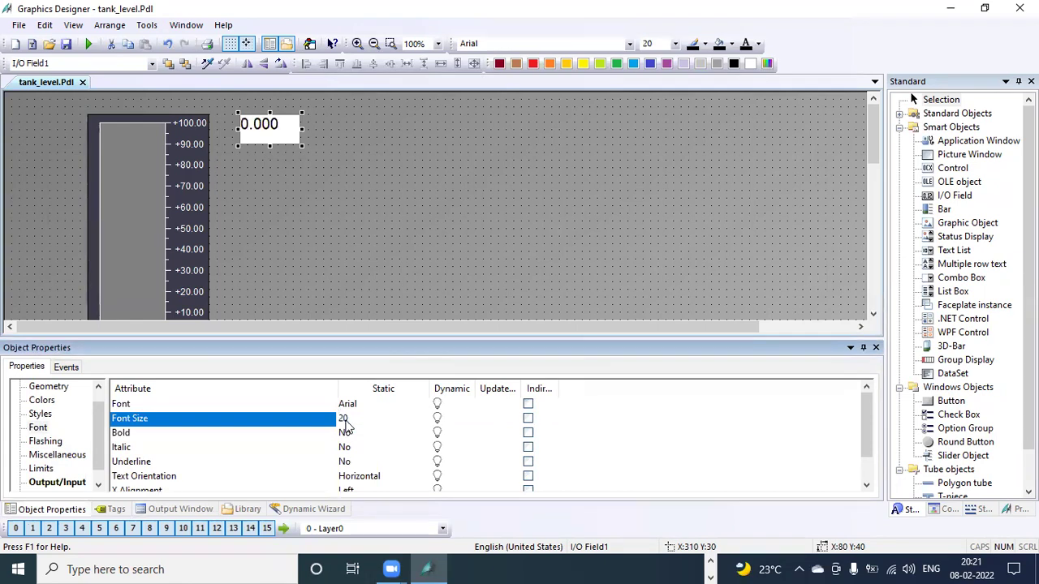
double_click(348, 417)
text(25)
key(Return)
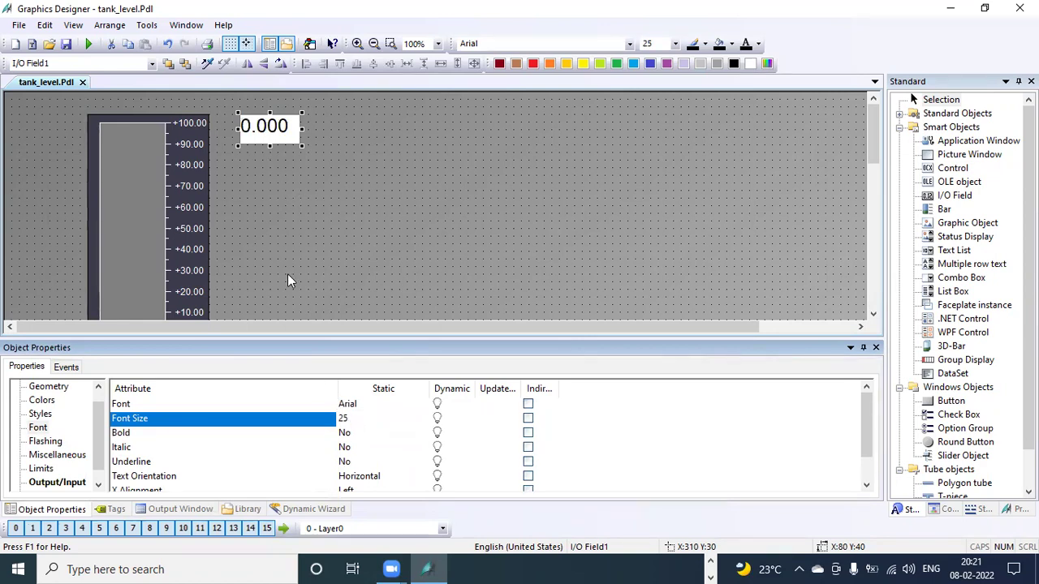
- Try bold on the I/O field's text and turn it back off
double_click(344, 434)
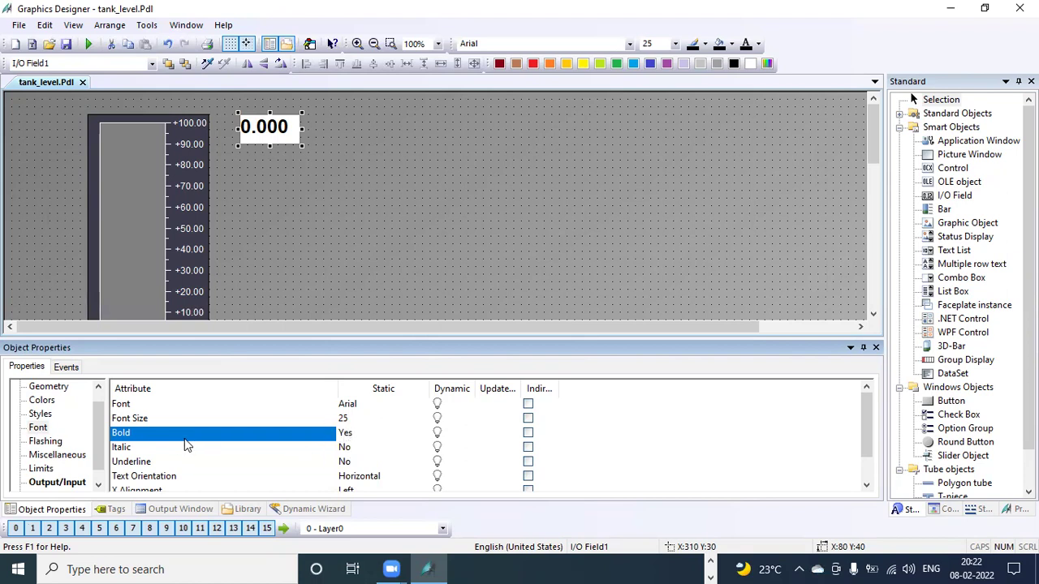
double_click(347, 435)
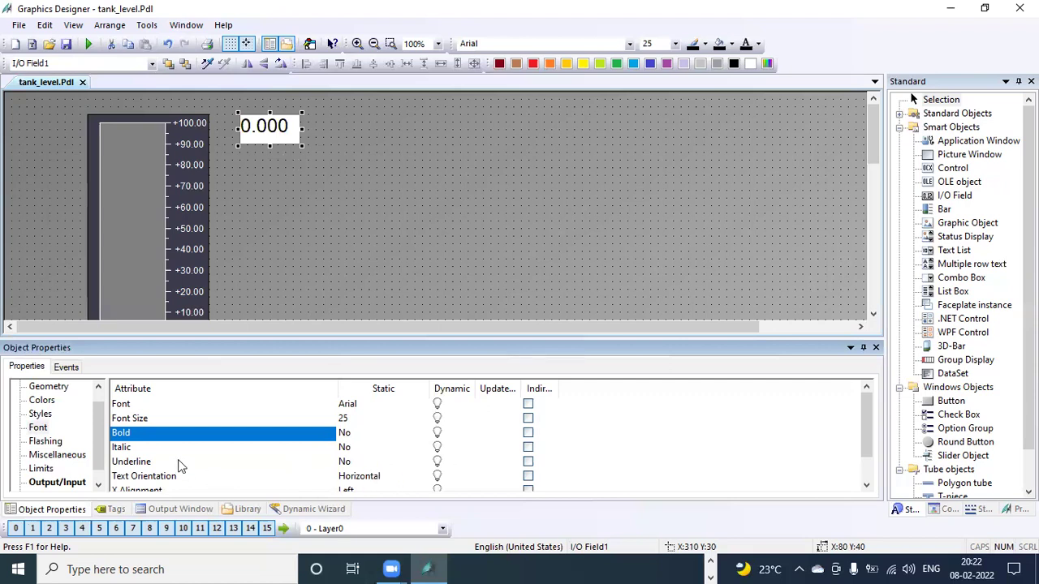
- Set the I/O field's text orientation to Vertical and extend the field downward to a height of about 90 pixels
click(866, 484)
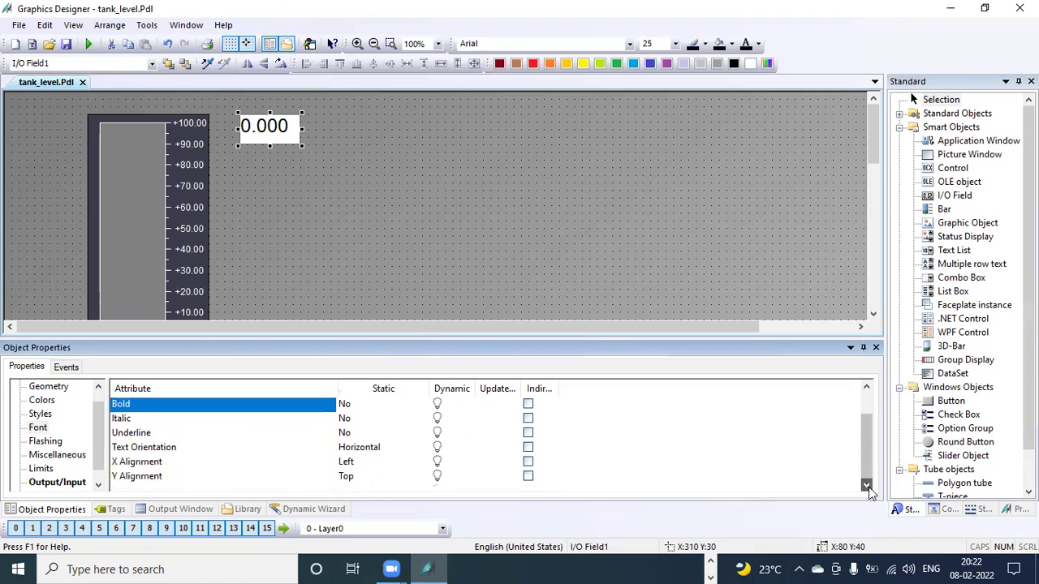
click(365, 454)
double_click(366, 458)
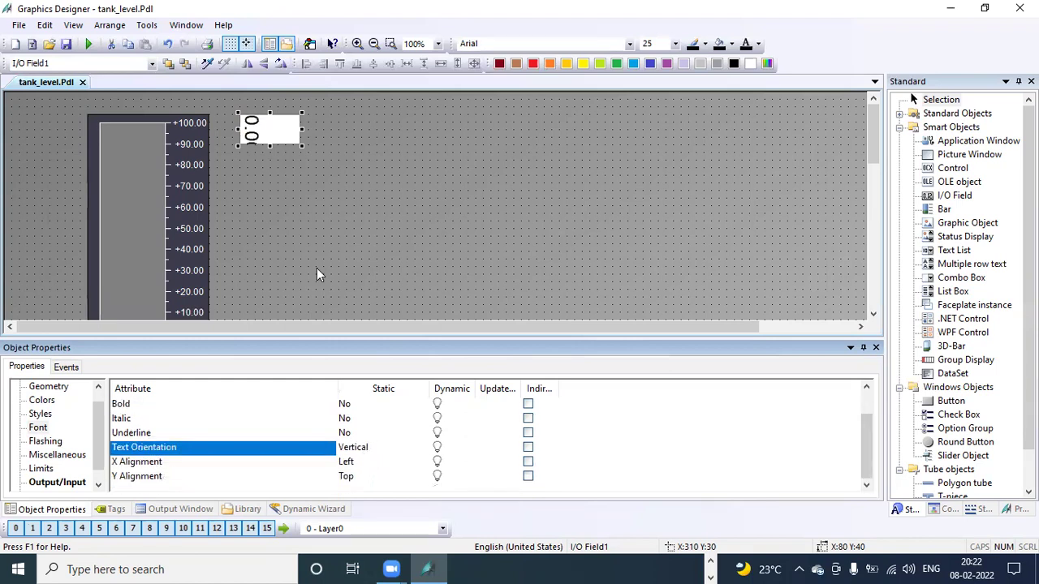
drag(253, 147, 253, 186)
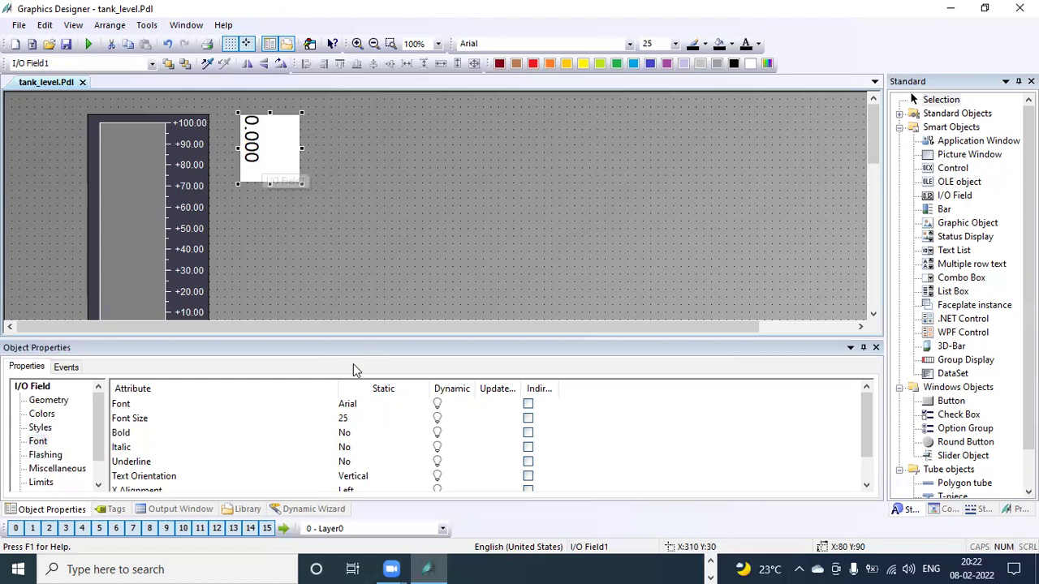
- Rotate the I/O field in 90-degree turns until its text reads horizontally again
click(278, 65)
click(279, 66)
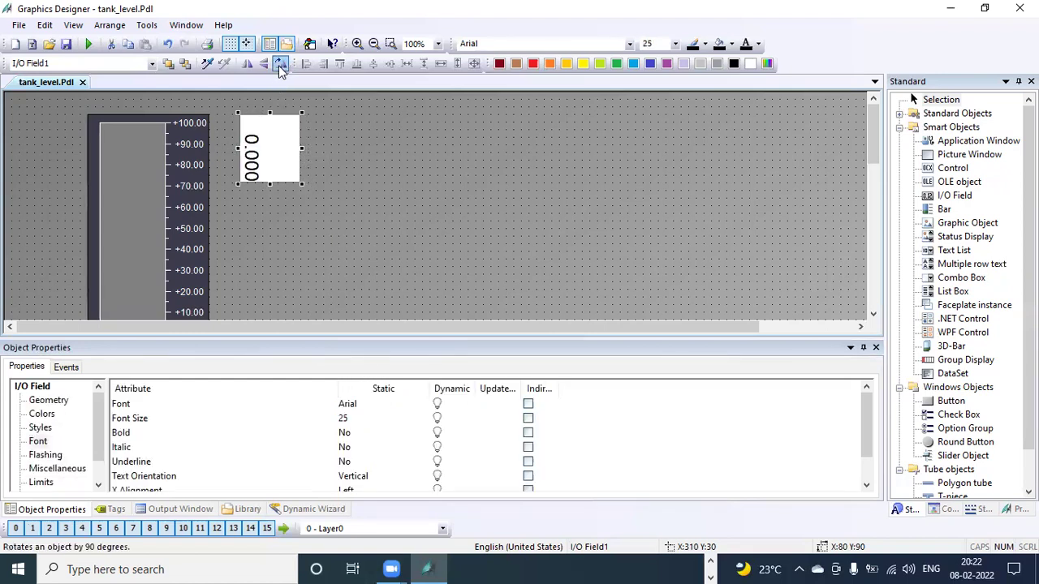
click(278, 66)
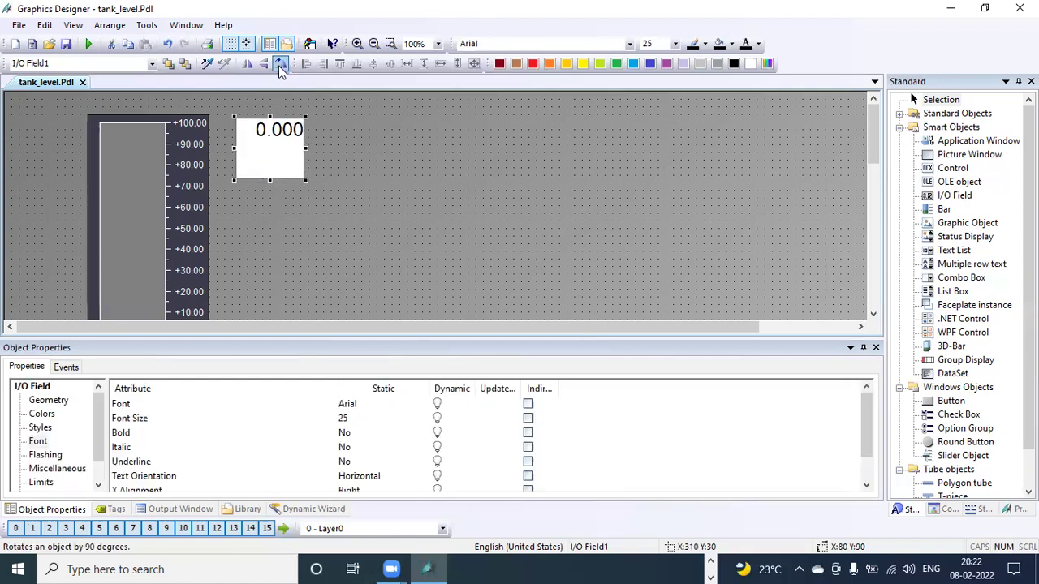
- Return the I/O field's text orientation to Horizontal after another 90-degree turn and reduce the field's height to 30
click(279, 66)
double_click(360, 478)
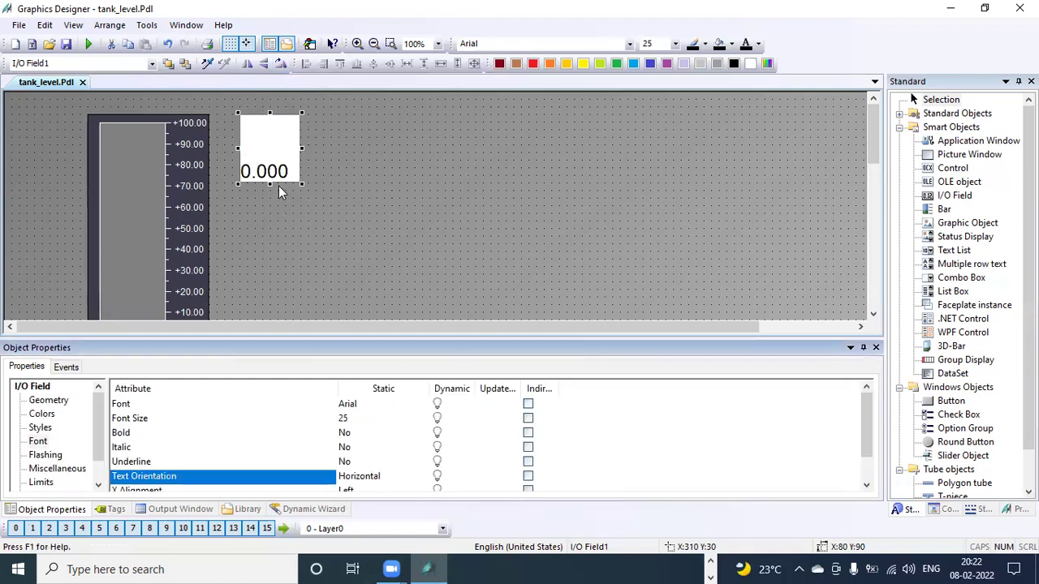
drag(269, 185, 269, 137)
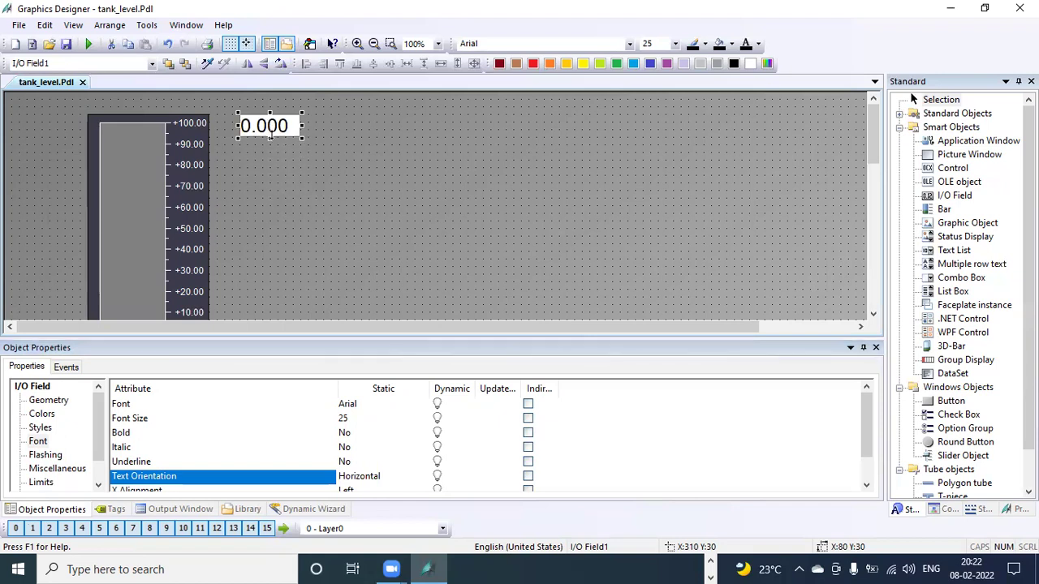
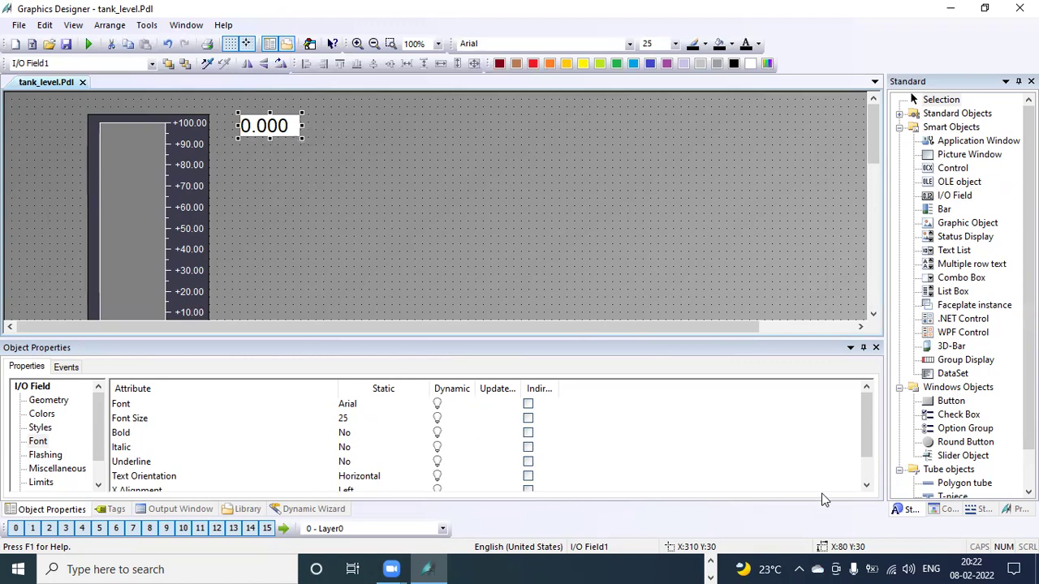
- Set both the X alignment and the Y alignment of the I/O field's text to Centered
click(861, 488)
click(861, 489)
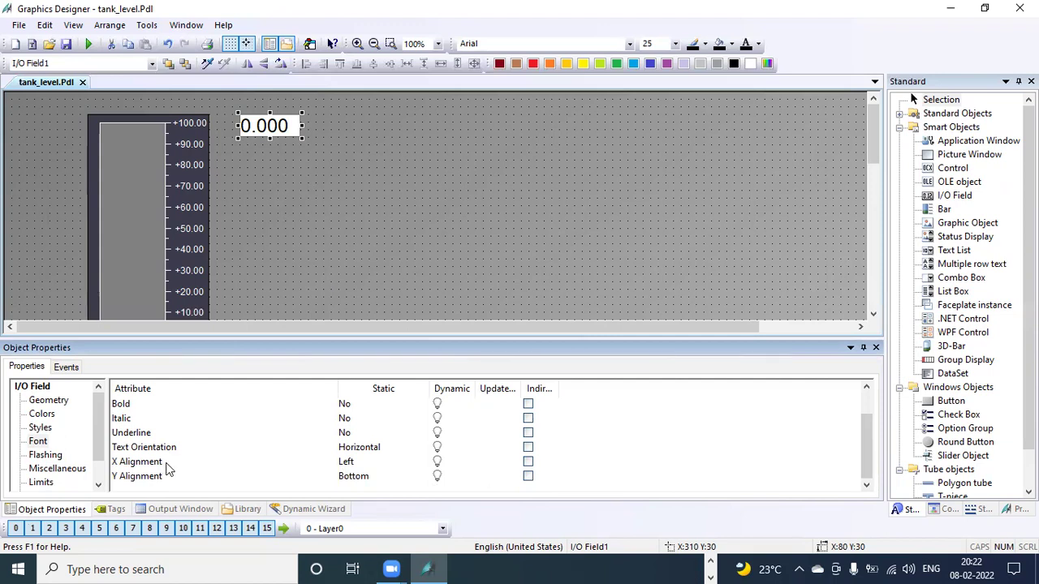
click(353, 463)
click(353, 462)
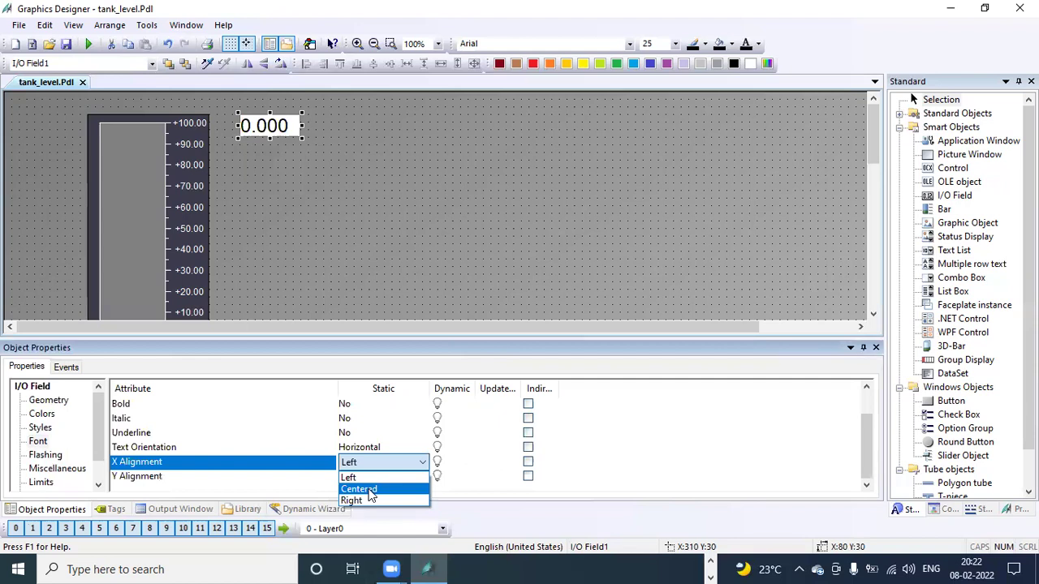
click(370, 491)
click(355, 476)
click(355, 477)
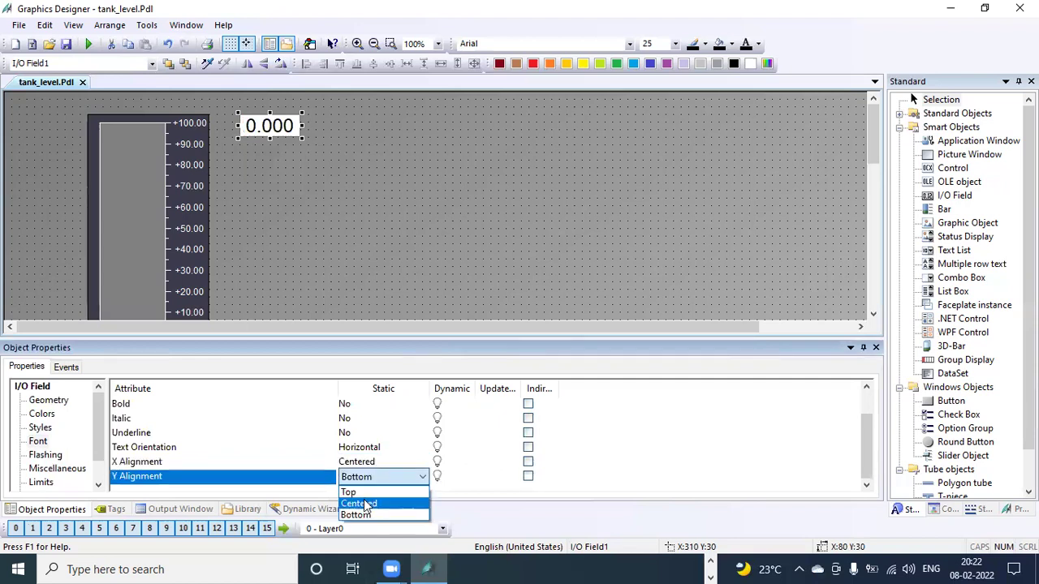
click(363, 500)
click(289, 202)
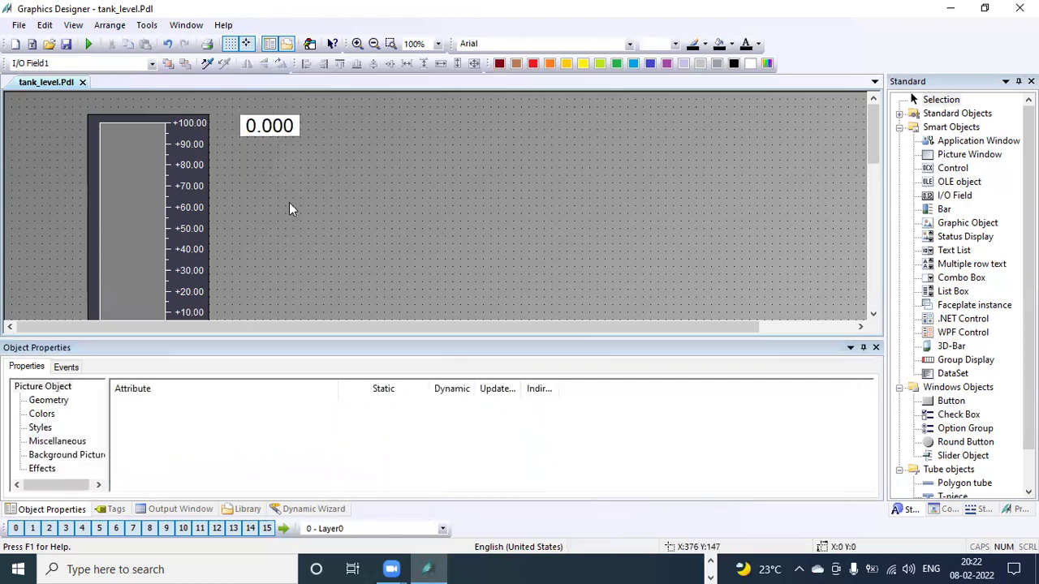
- Set Global Color Scheme to No in the I/O field's effects properties
click(275, 125)
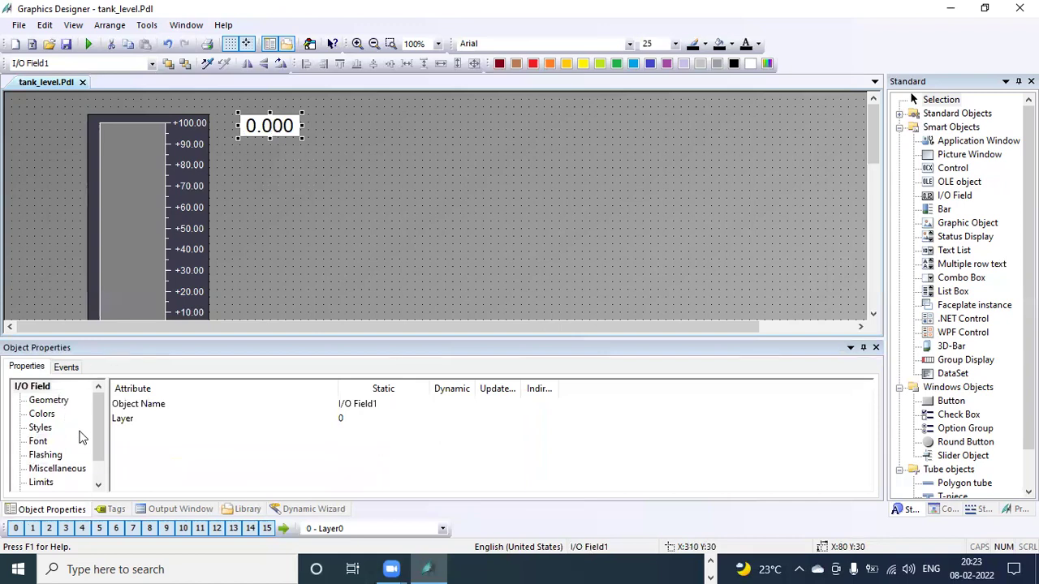
double_click(98, 488)
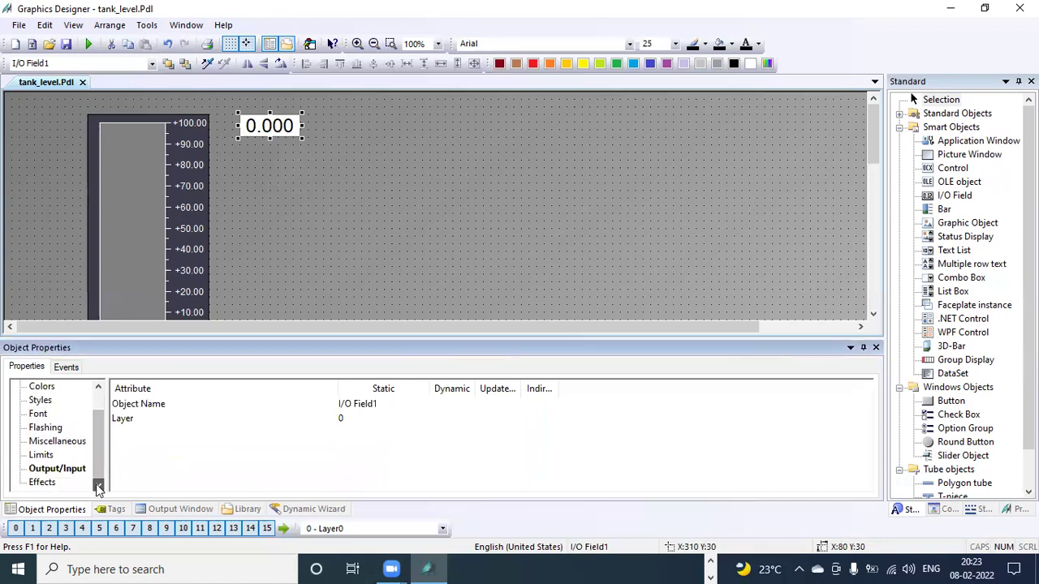
click(45, 484)
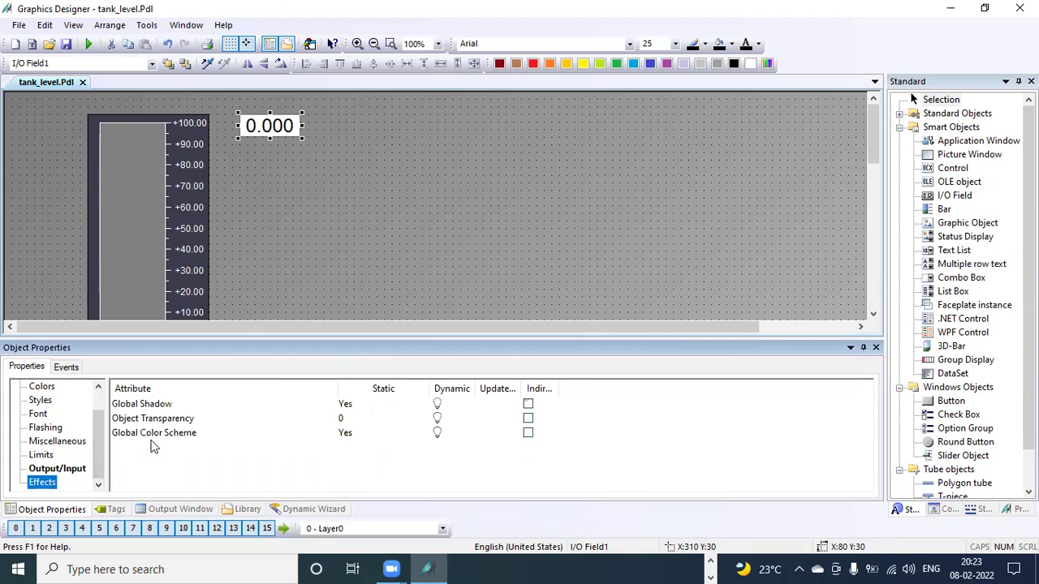
click(203, 439)
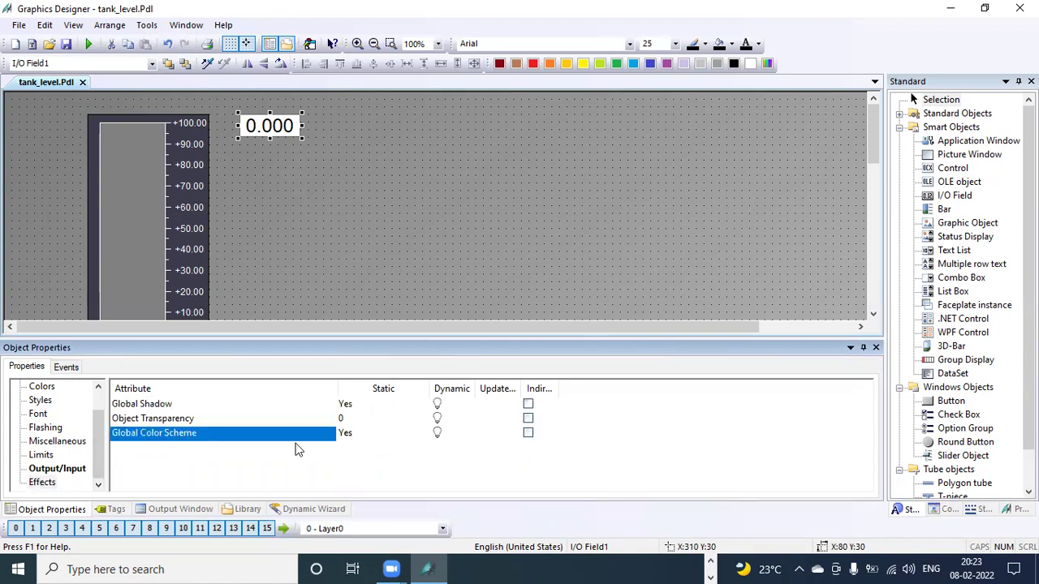
double_click(347, 436)
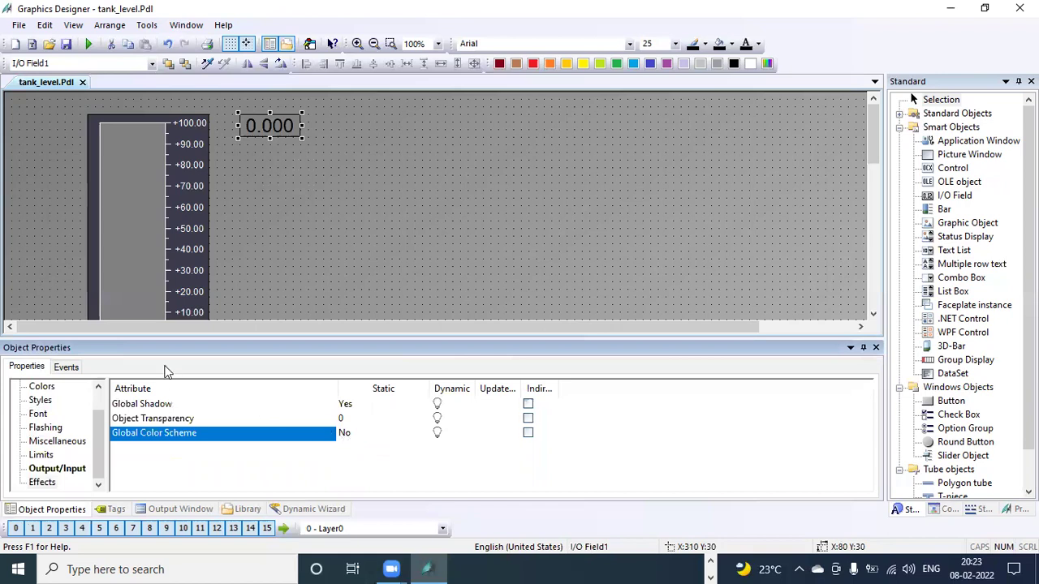
- Set the I/O field's font color to bright blue in its color properties
click(39, 415)
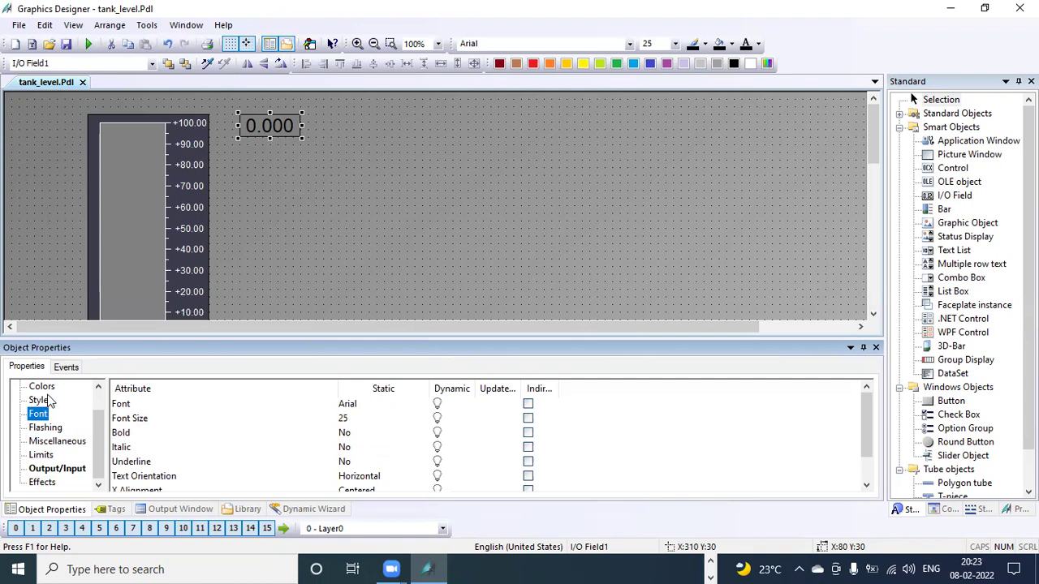
click(42, 387)
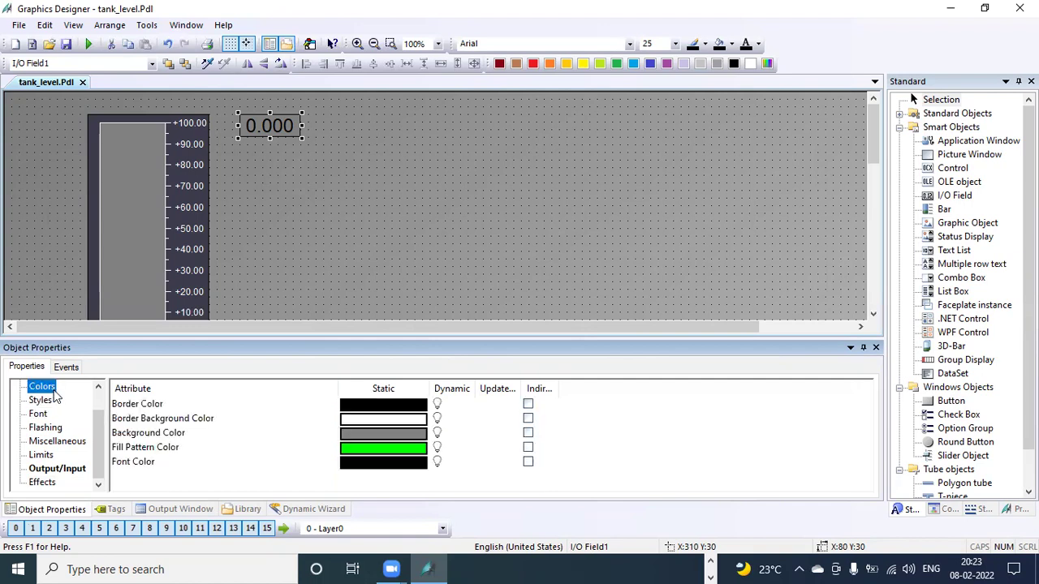
click(143, 464)
double_click(379, 464)
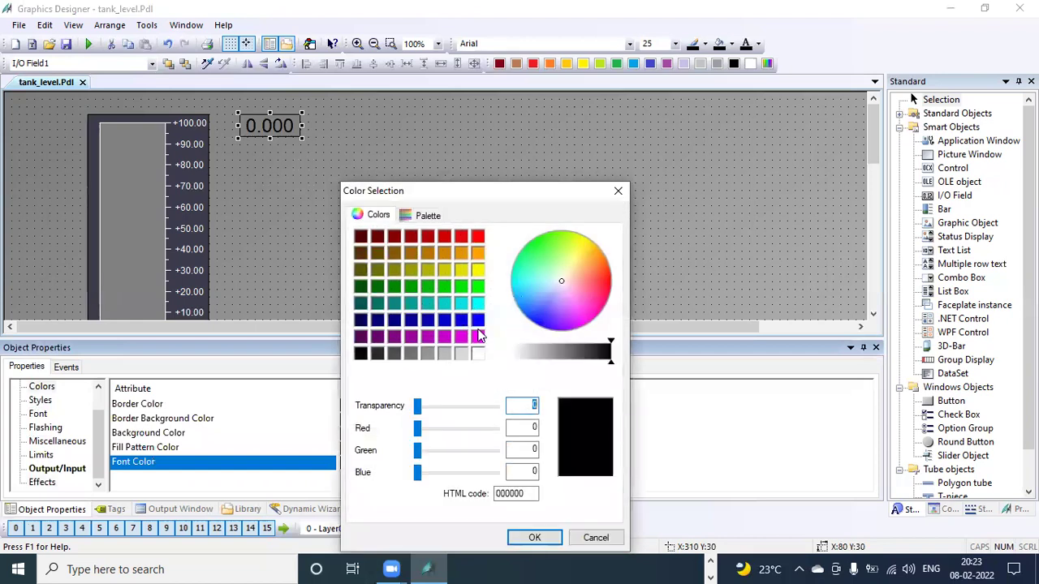
click(477, 324)
click(534, 538)
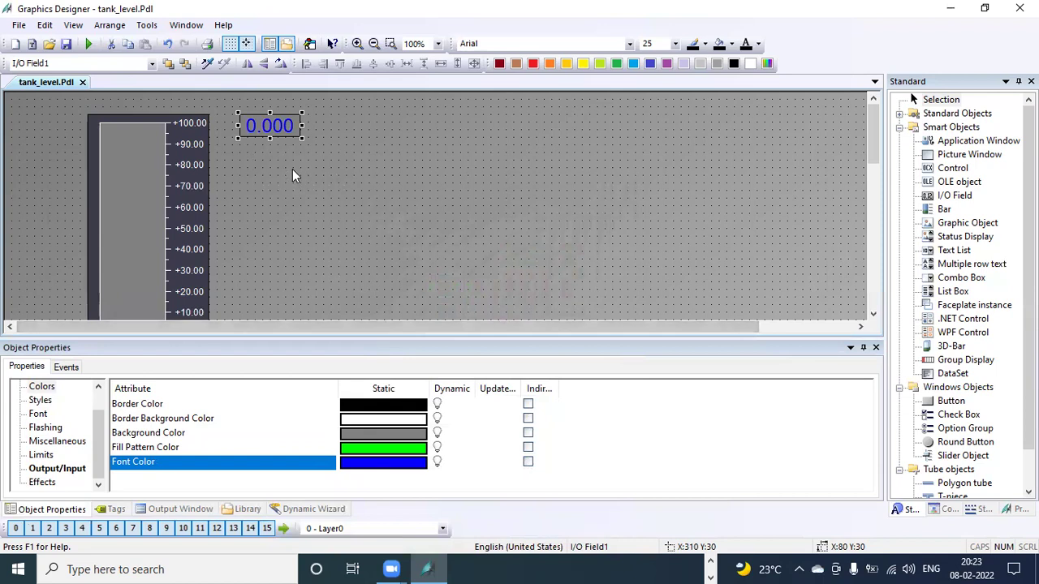
- Try lime green and then red as the I/O field's background color
click(600, 65)
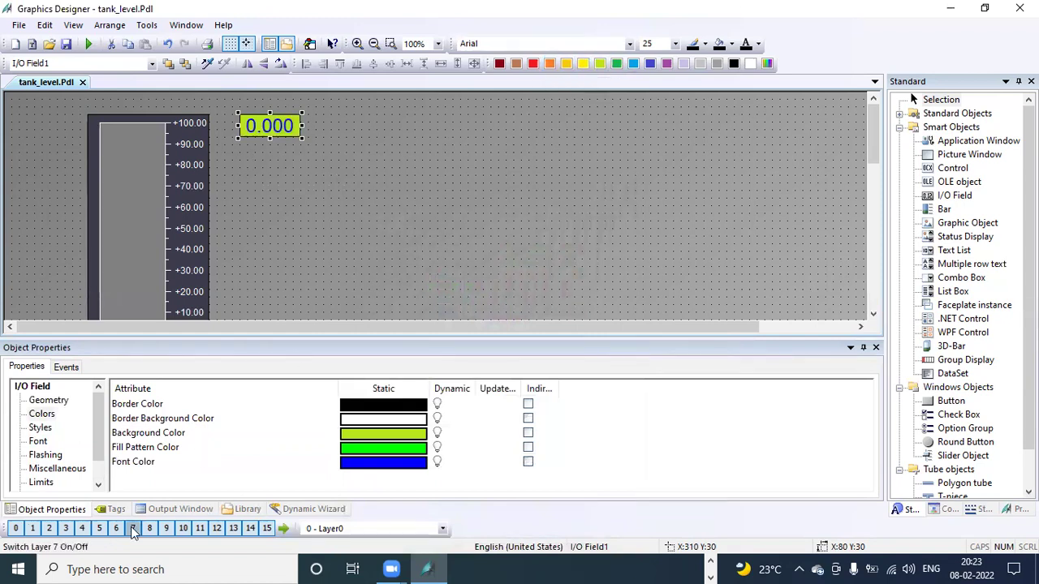
double_click(369, 432)
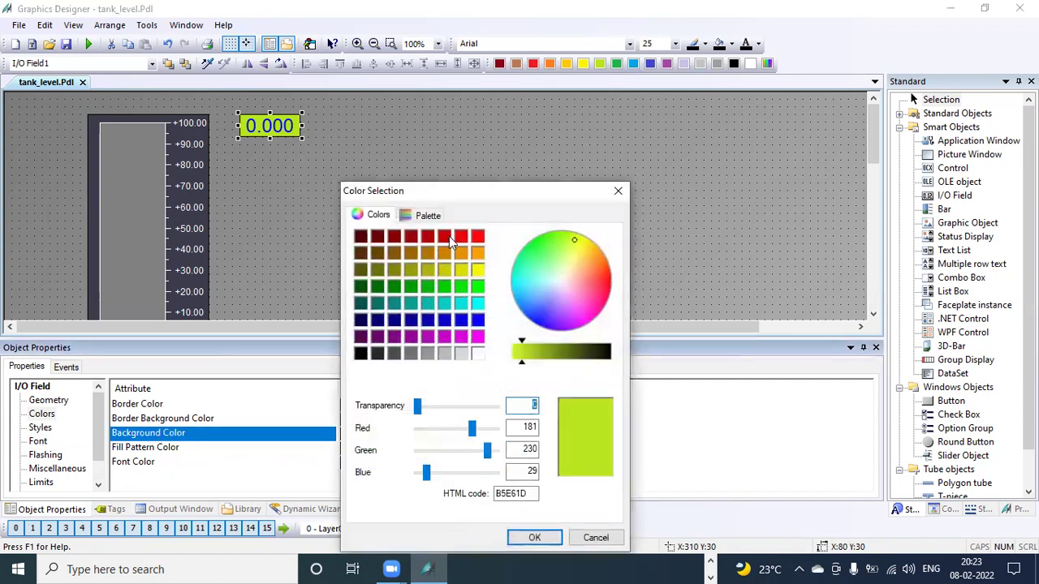
click(450, 238)
click(544, 542)
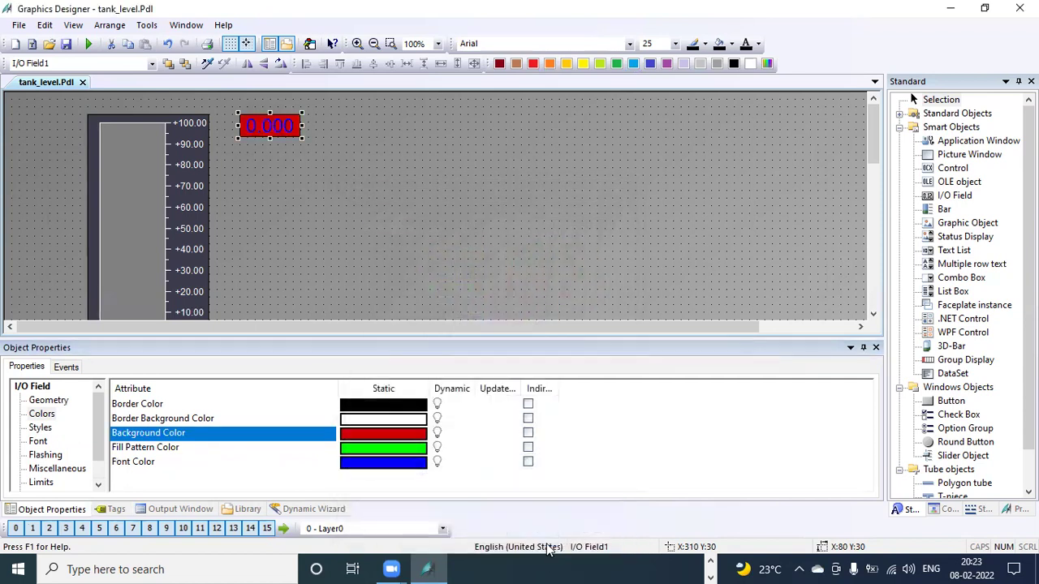
- Set the I/O field's background color to orange (FFA100) and deselect the field
double_click(408, 438)
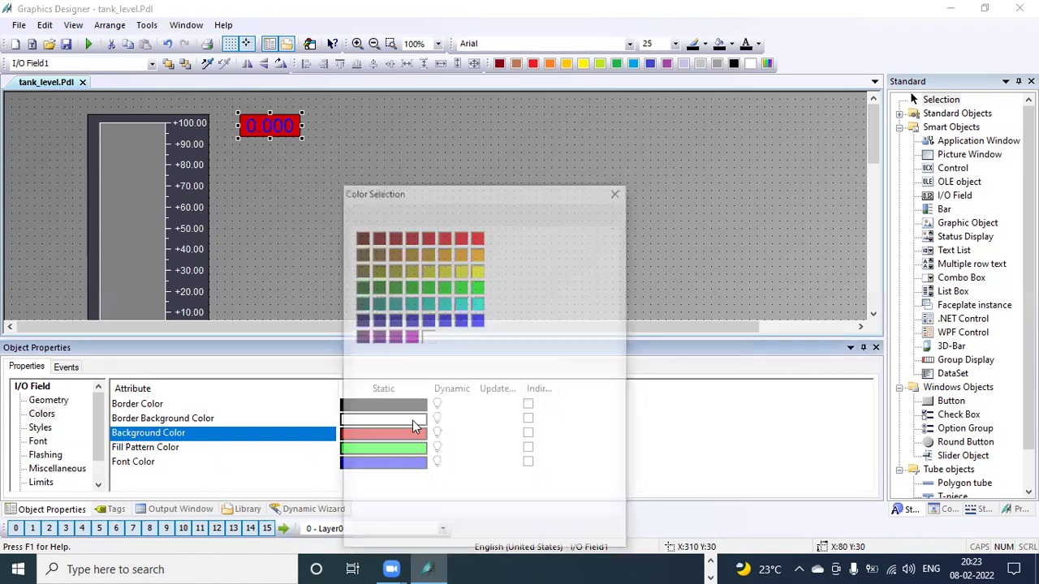
click(461, 303)
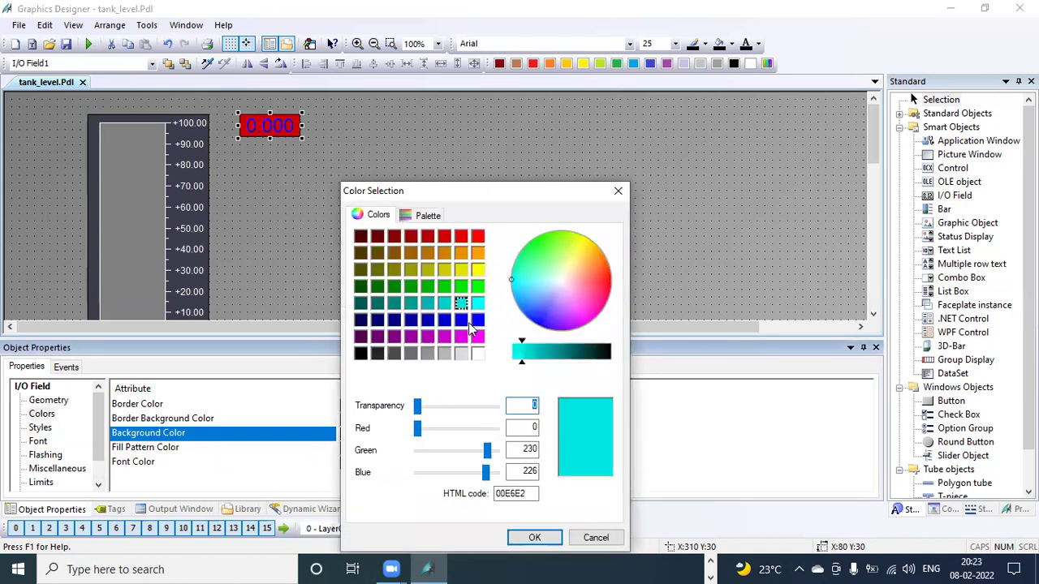
click(478, 253)
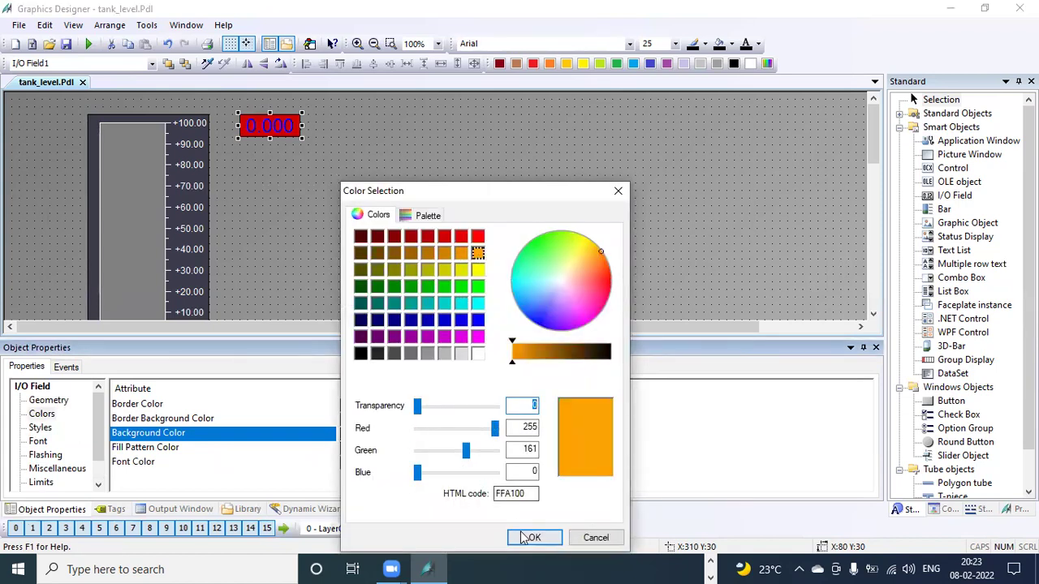
click(534, 537)
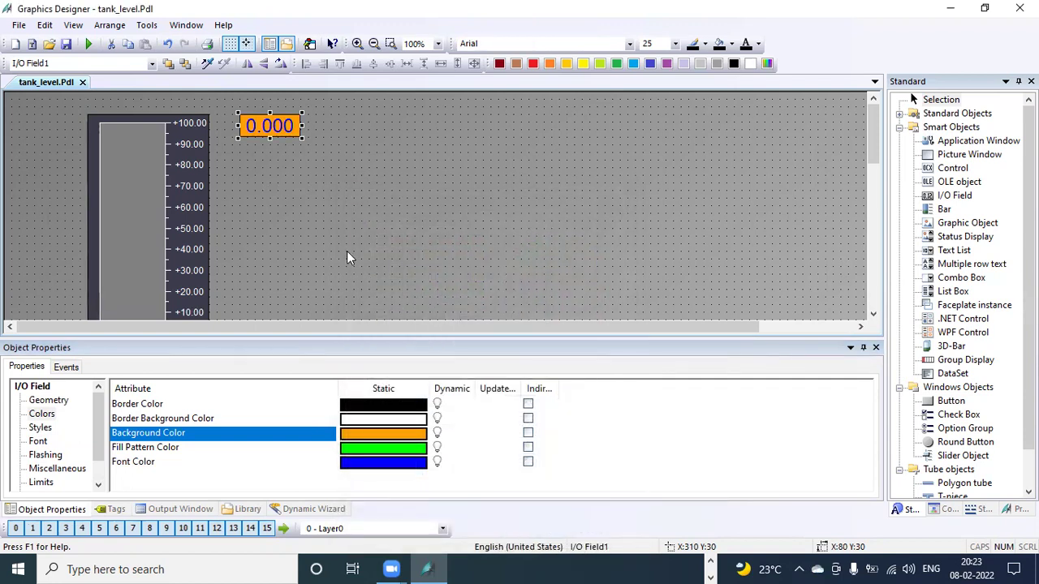
click(339, 241)
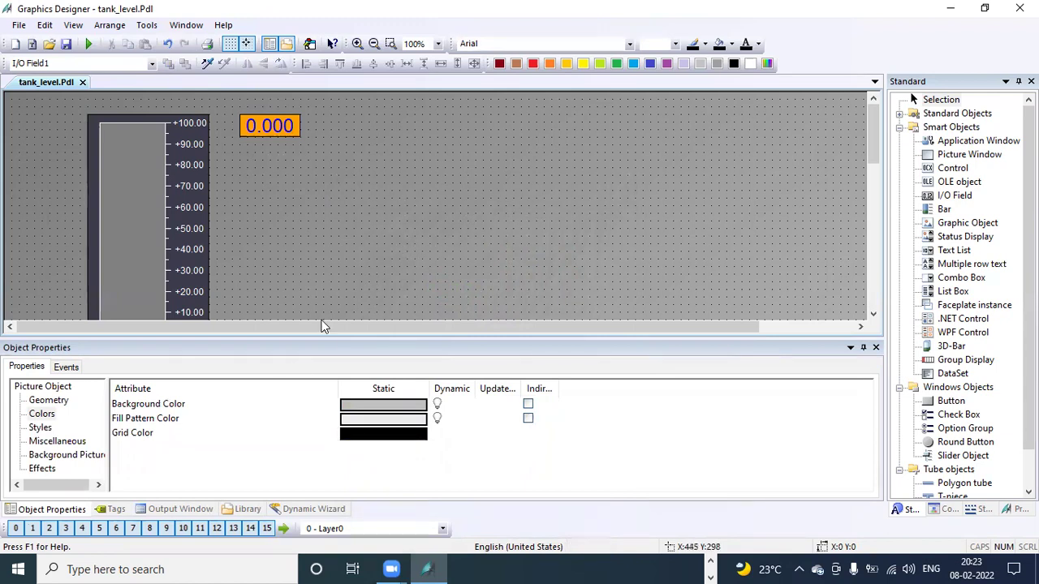
- Open the Tanks folder under PlantElements in the global library and show its symbols as large icons with previews
click(245, 510)
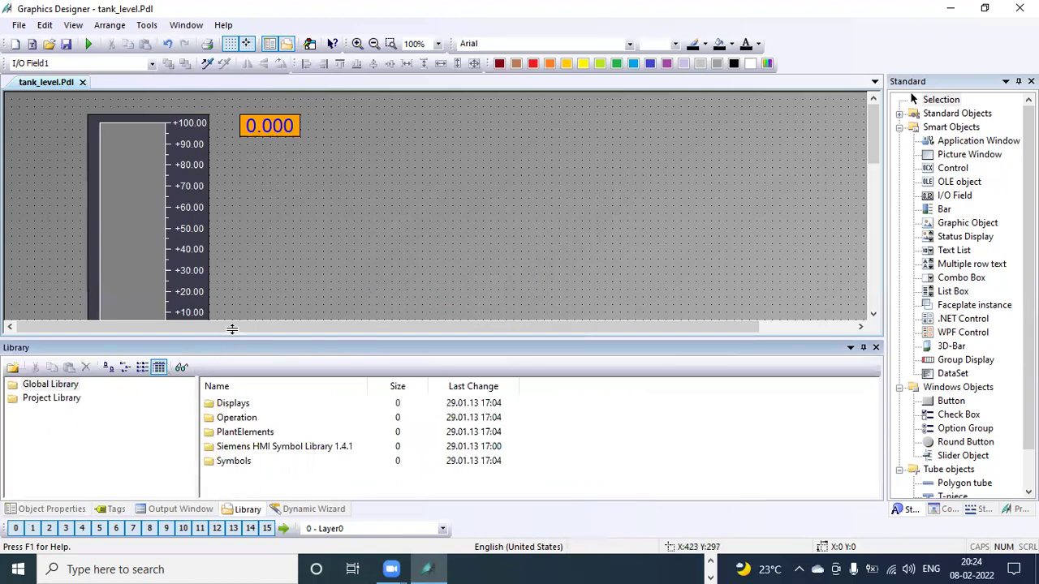
drag(230, 336, 230, 328)
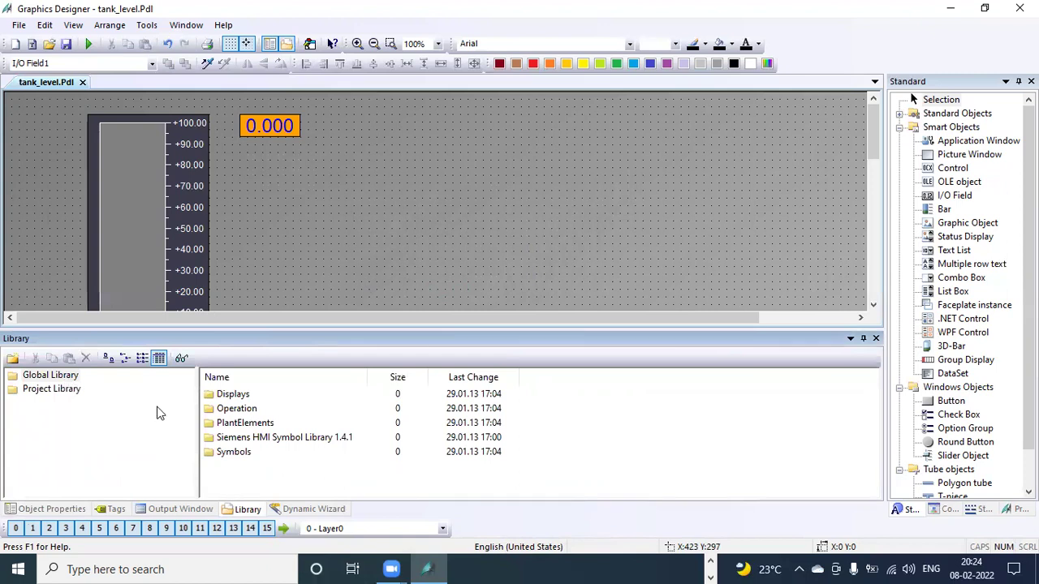
double_click(209, 426)
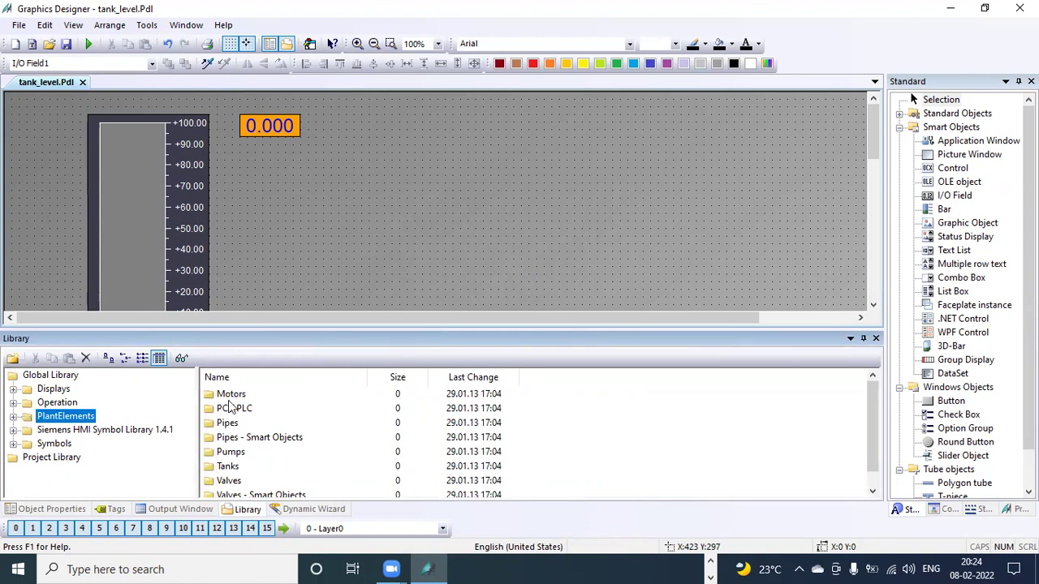
double_click(223, 467)
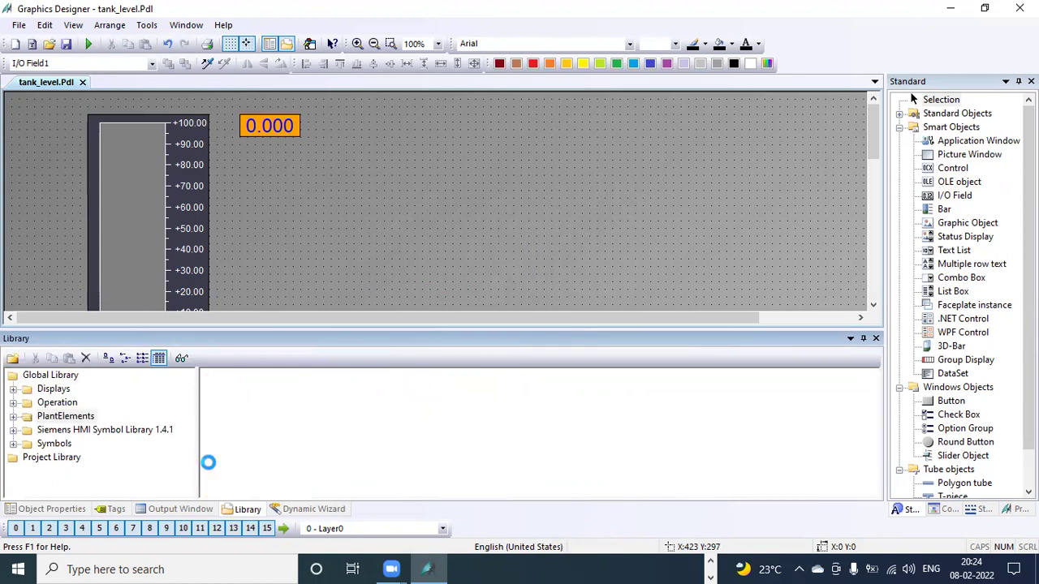
click(108, 358)
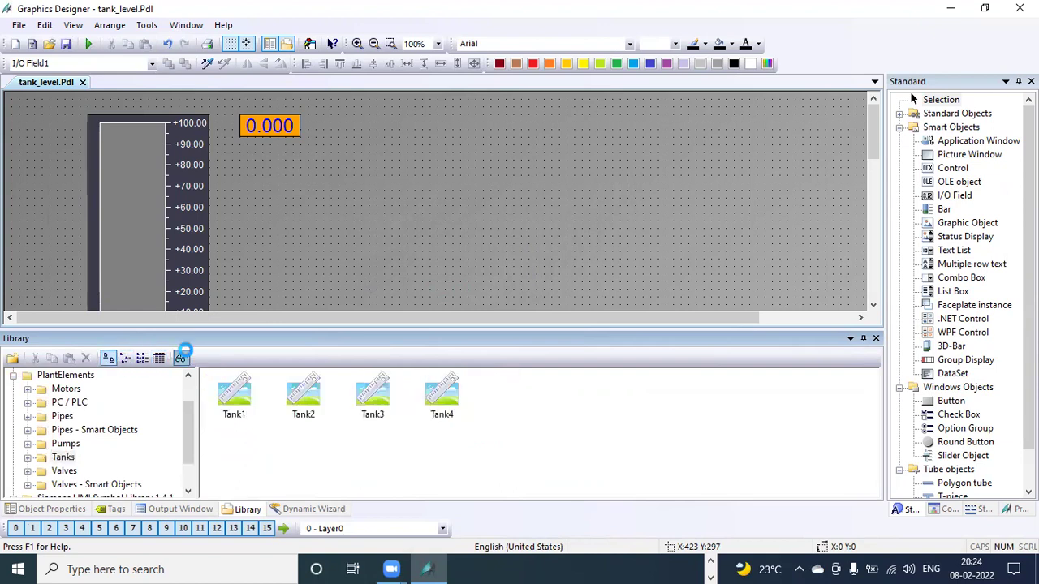
click(181, 357)
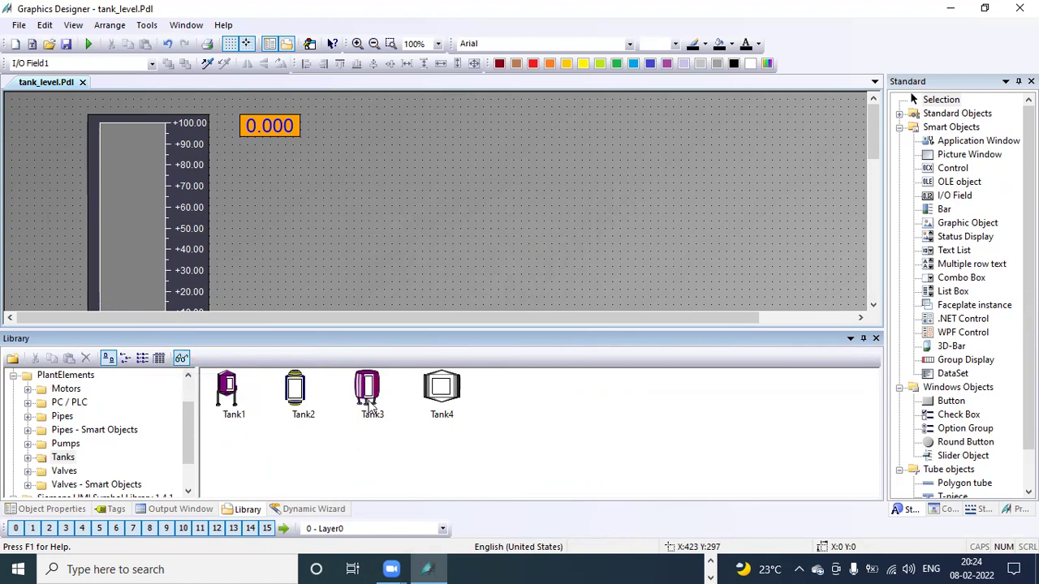
- Insert Tank4 into the picture just below the I/O field at X 310, Y 80 and stretch it downward to a height of 230
drag(445, 395, 307, 215)
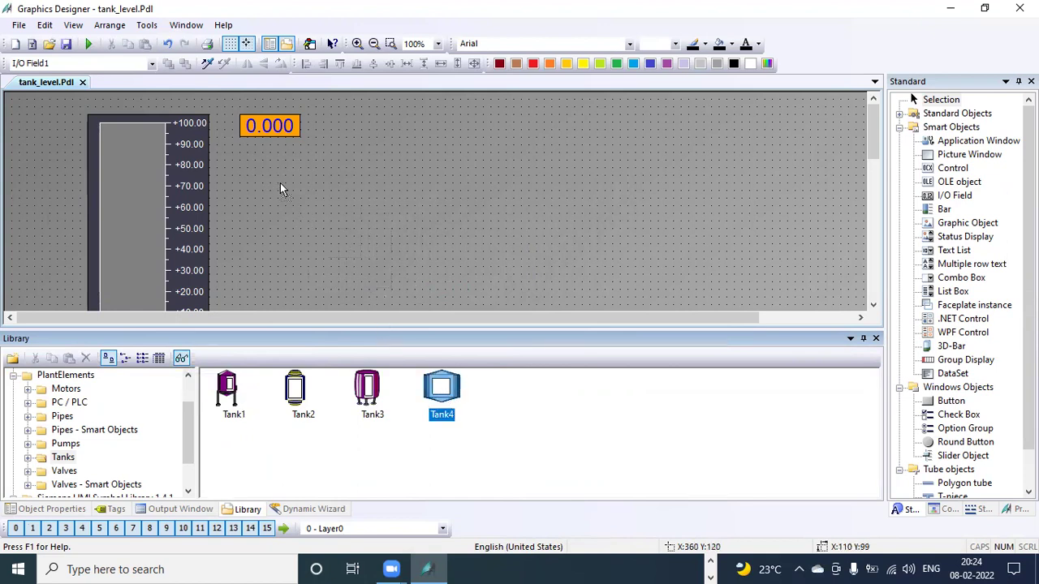
drag(247, 174, 239, 153)
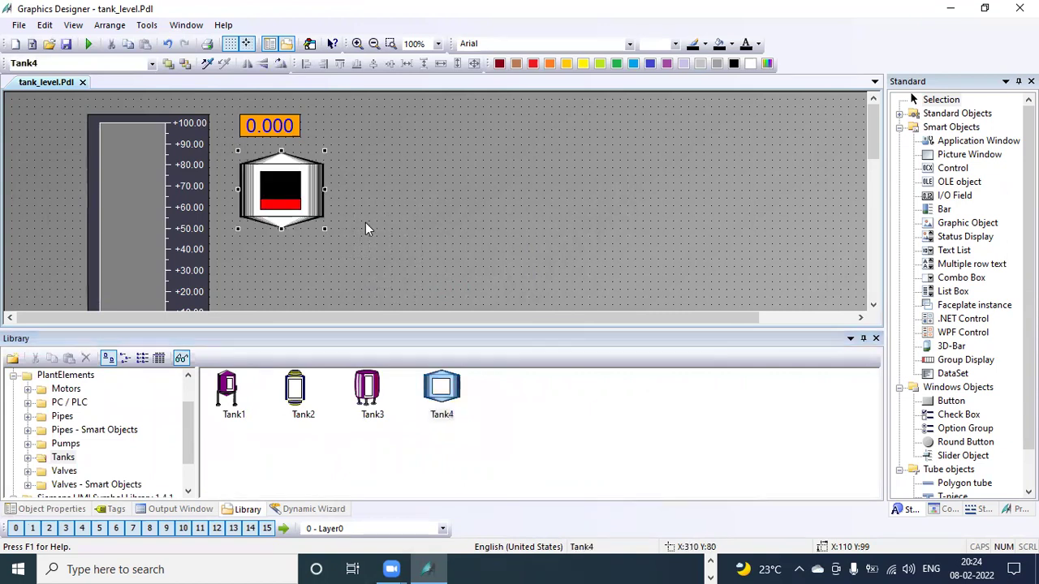
drag(281, 229, 276, 327)
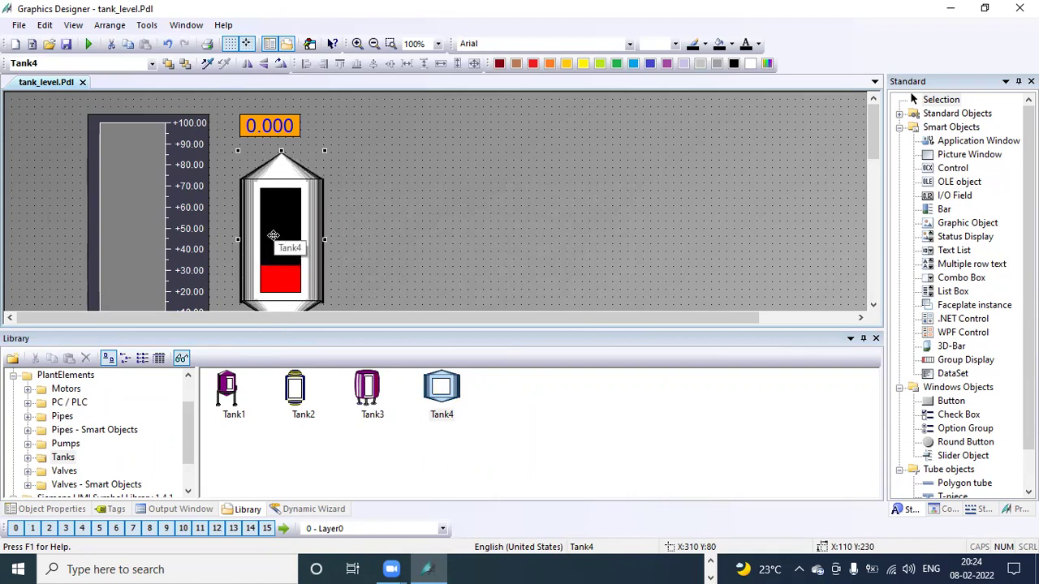
- Link the Fill Level attribute of the tank symbol to the WinCC tag level
click(60, 510)
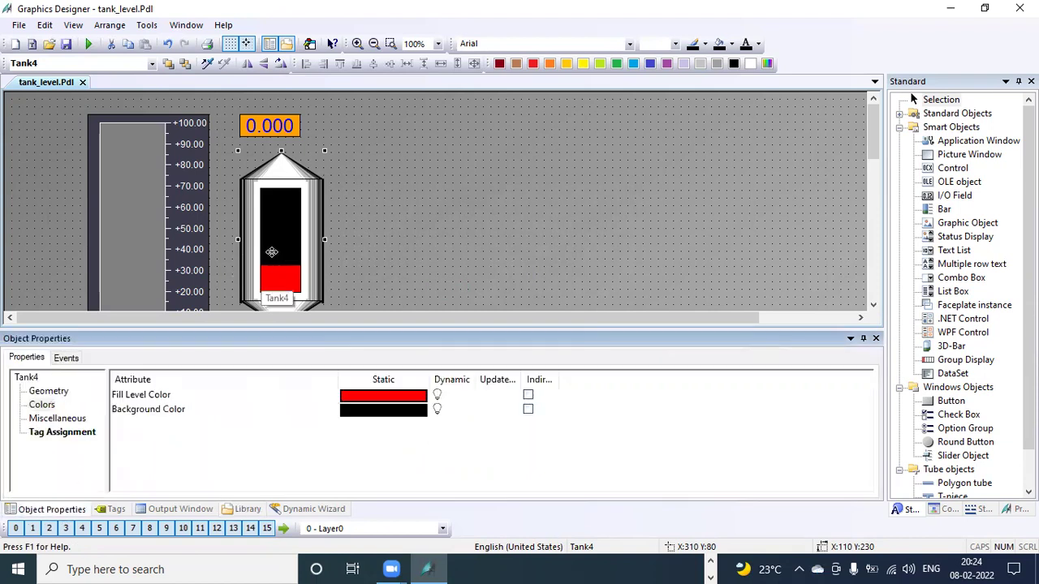
click(82, 437)
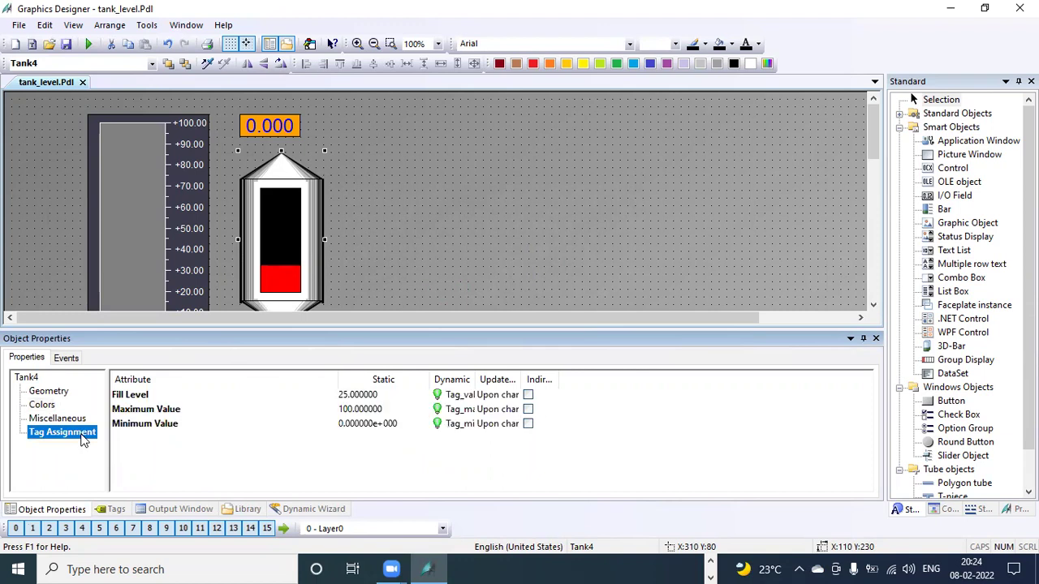
click(142, 396)
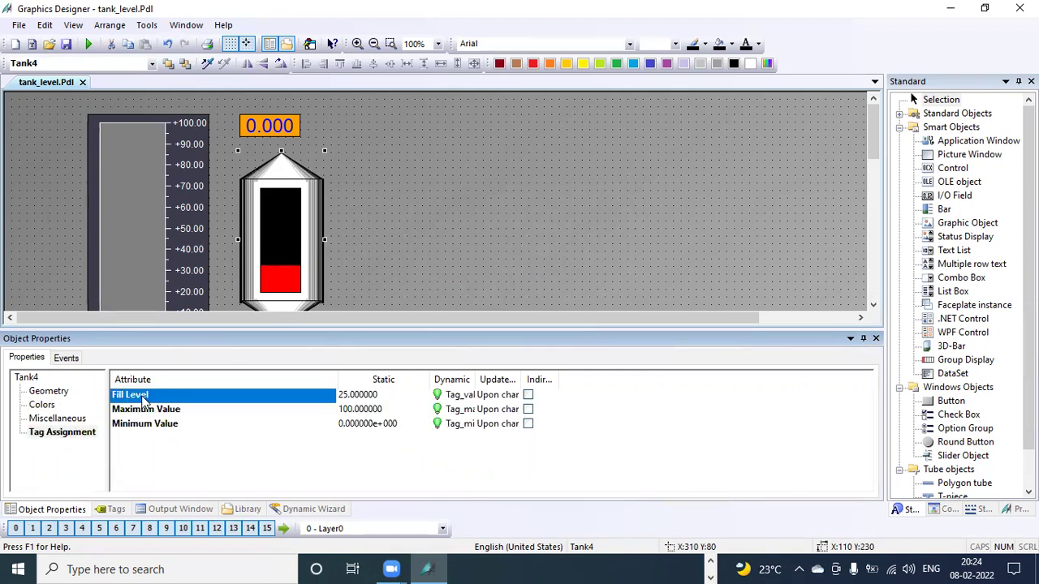
right_click(442, 401)
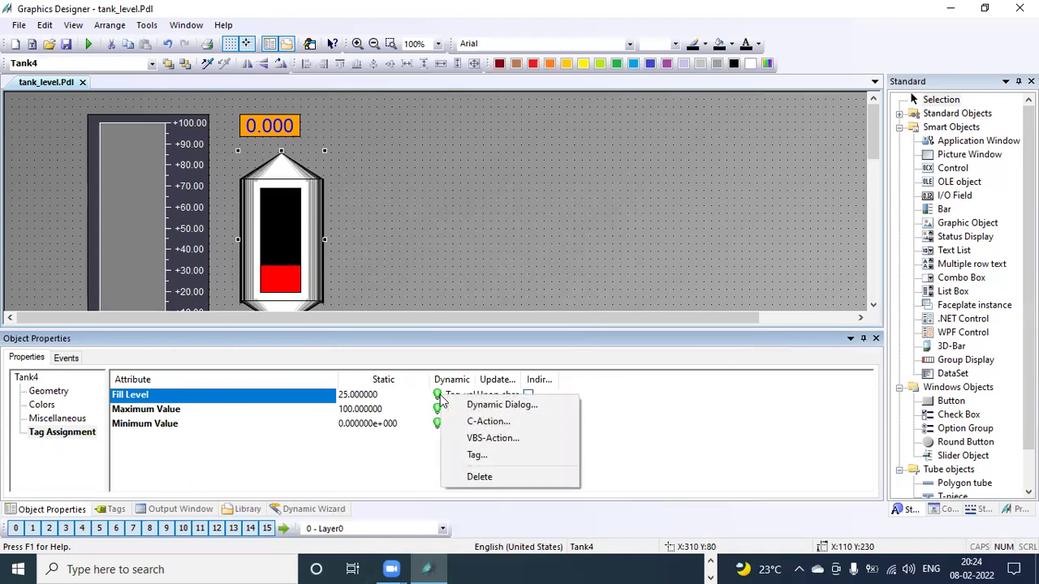
click(476, 456)
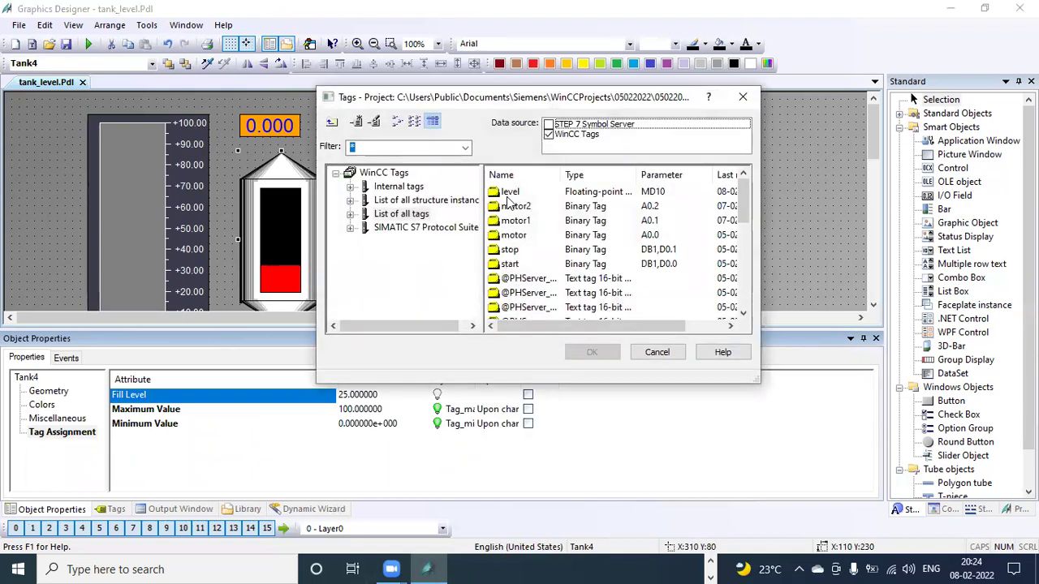
click(505, 195)
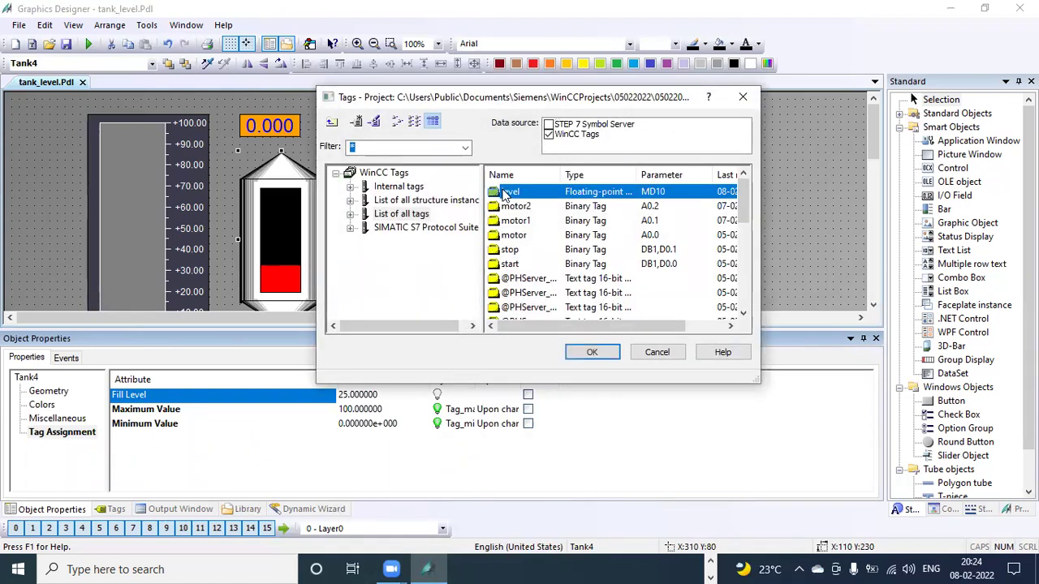
click(593, 353)
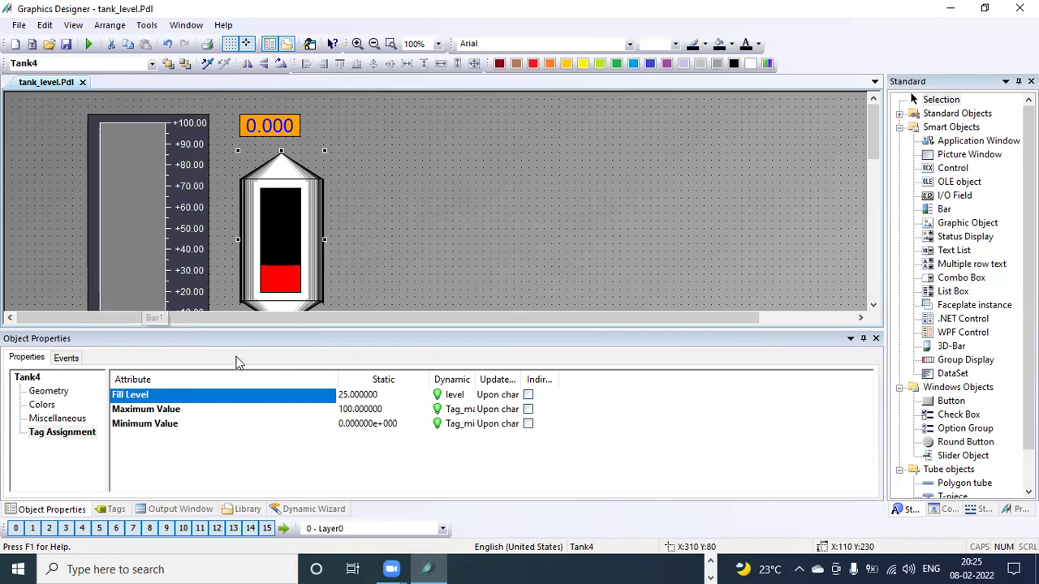
- Insert Meter1_0-100 from the global library's Displays > Meters folder beside the tank and position it at X 490, Y 50
click(244, 509)
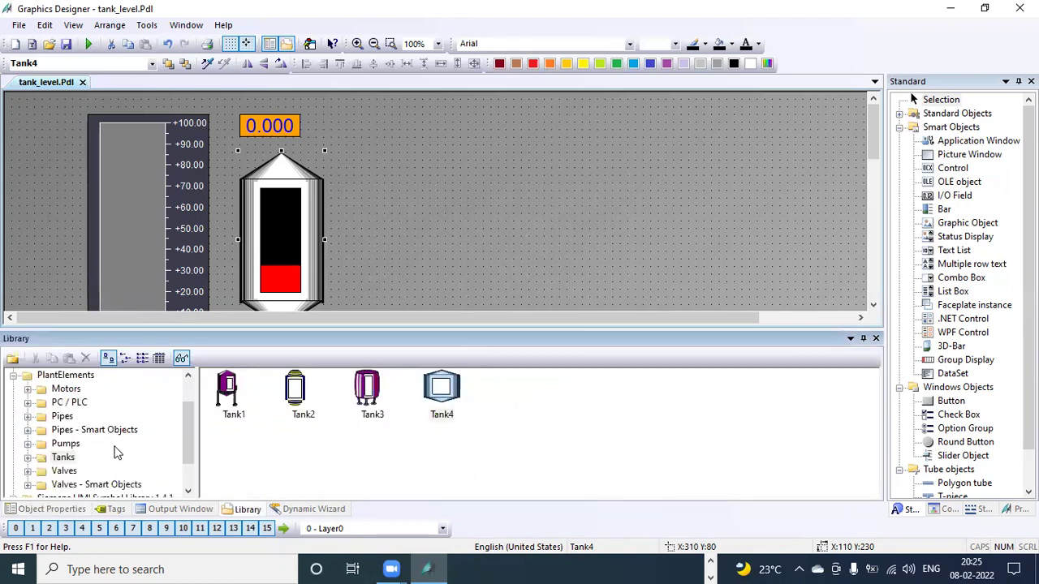
drag(190, 433, 190, 409)
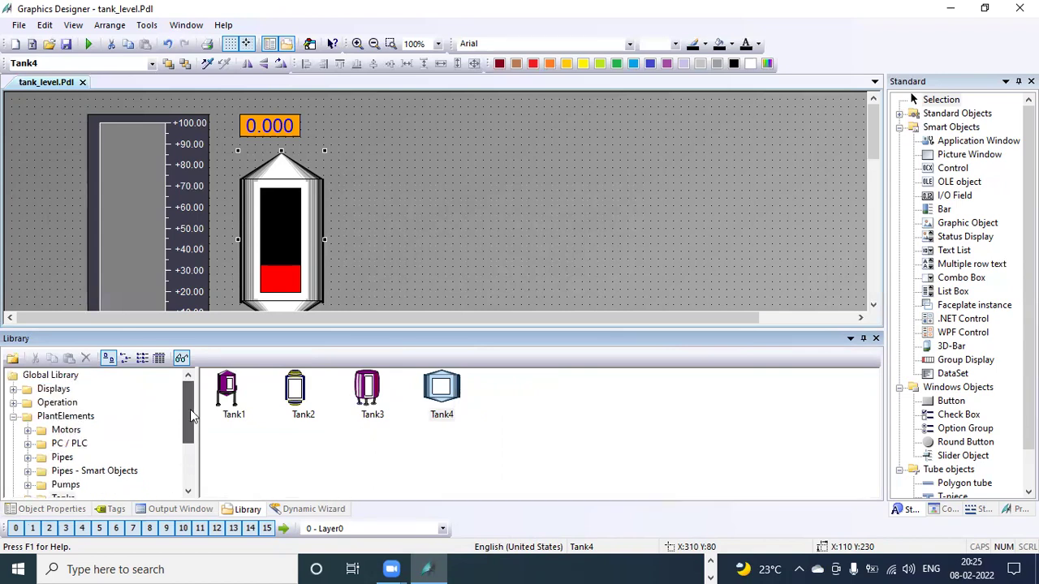
click(28, 390)
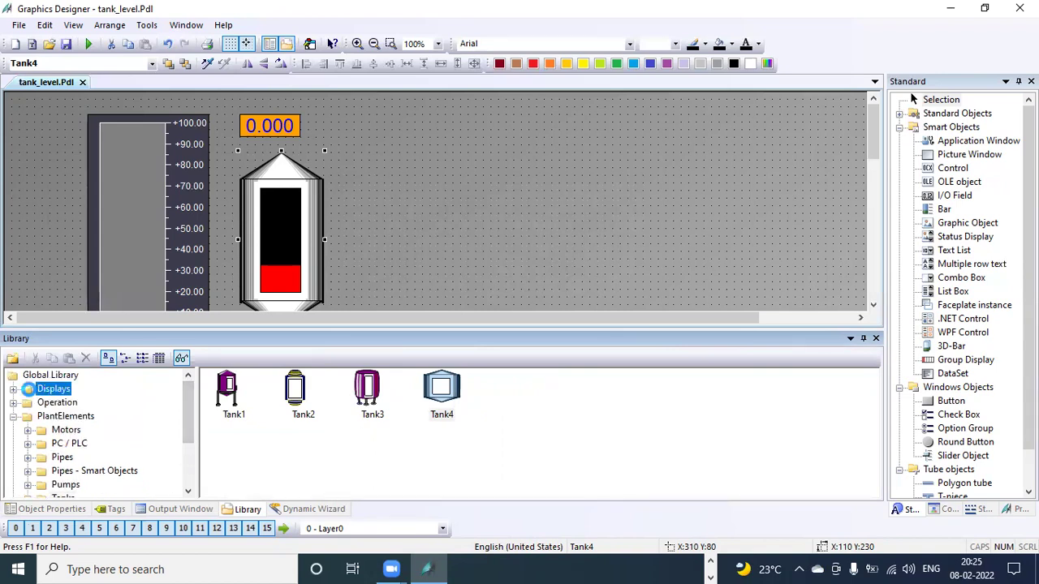
double_click(304, 390)
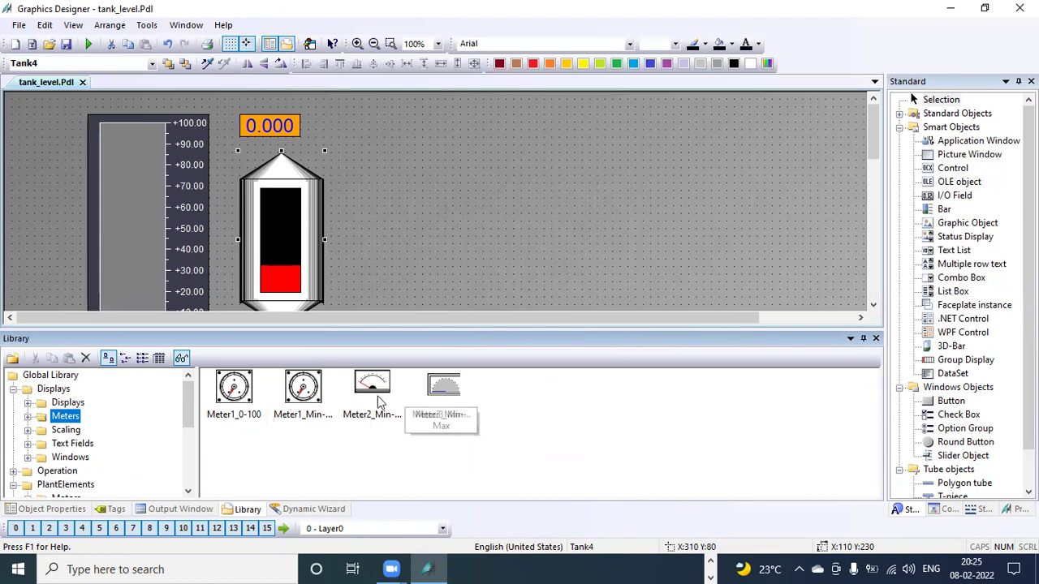
click(243, 390)
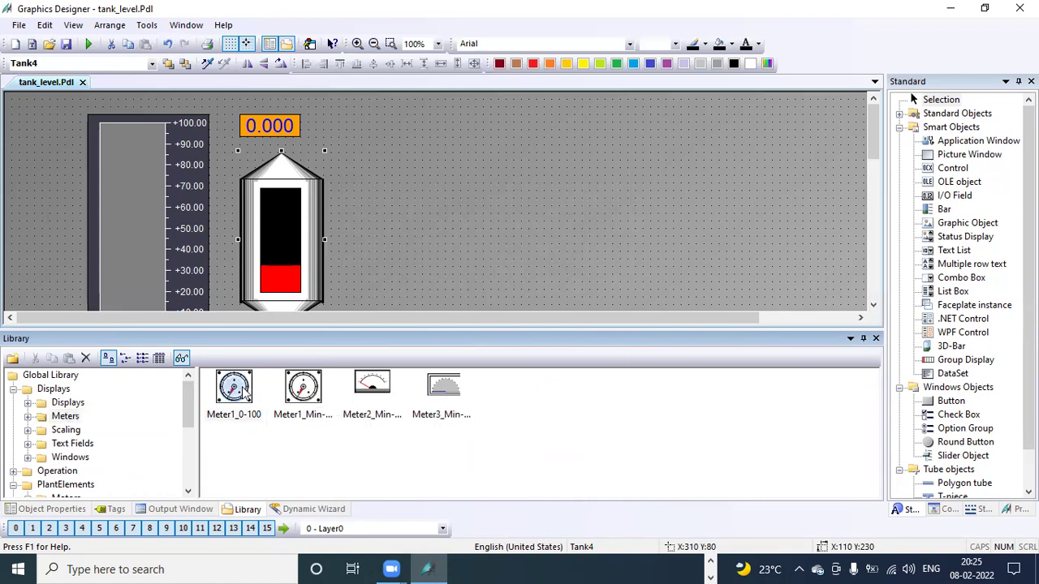
click(407, 142)
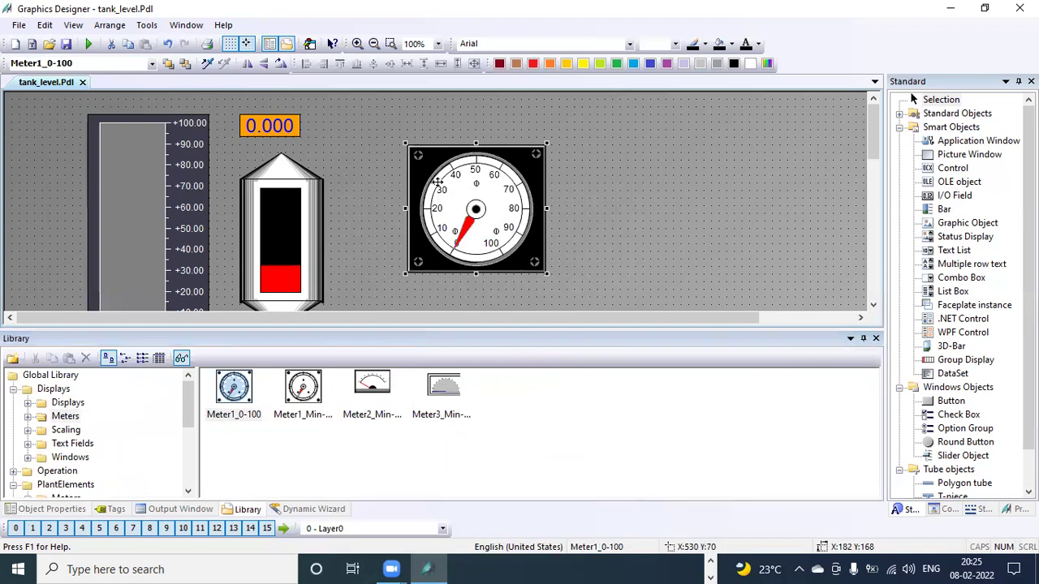
drag(407, 167, 377, 153)
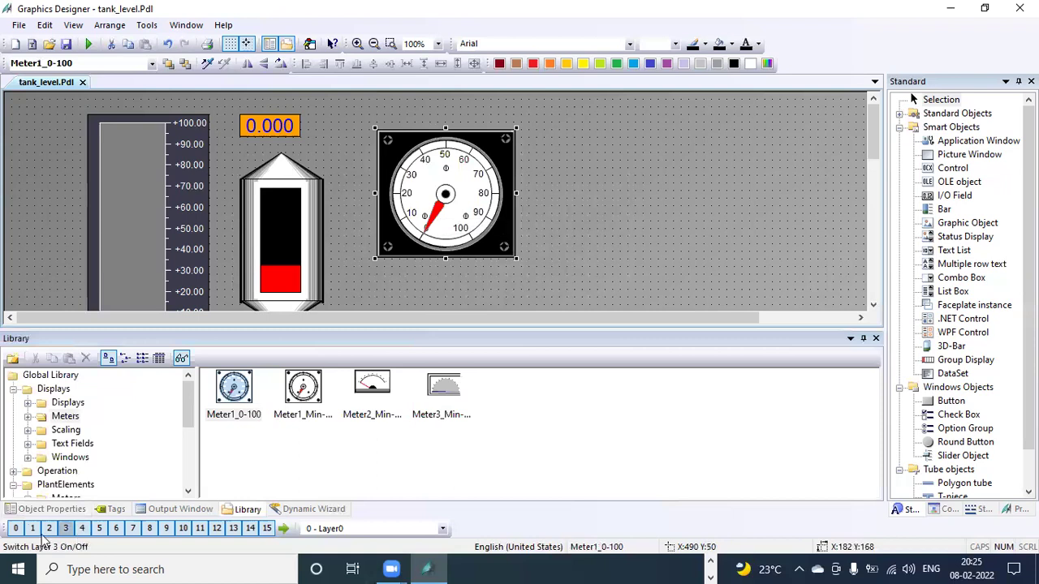
- Link the meter's Tag Assignment attribute to the WinCC tag level
click(52, 510)
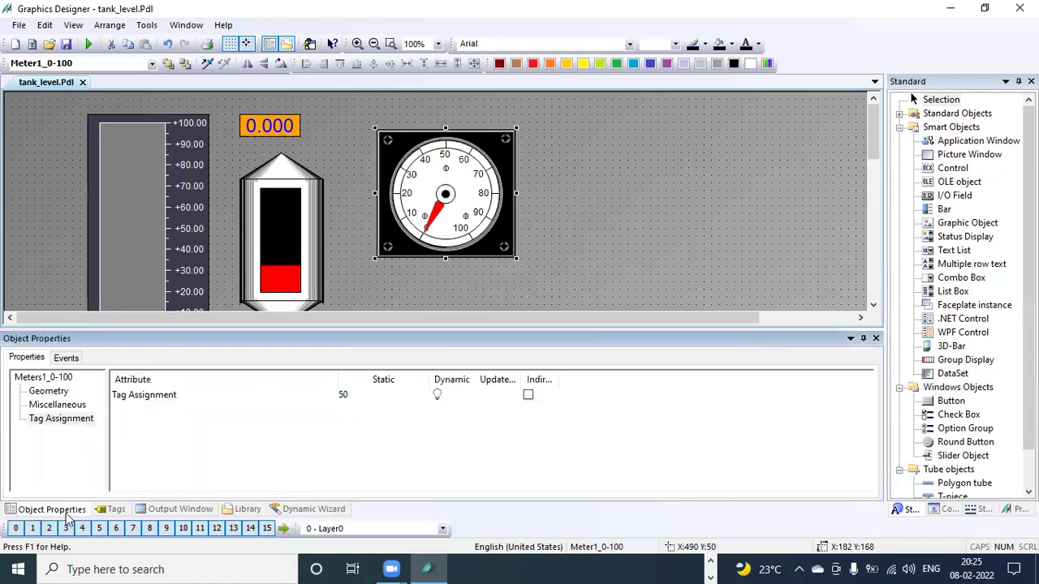
click(65, 418)
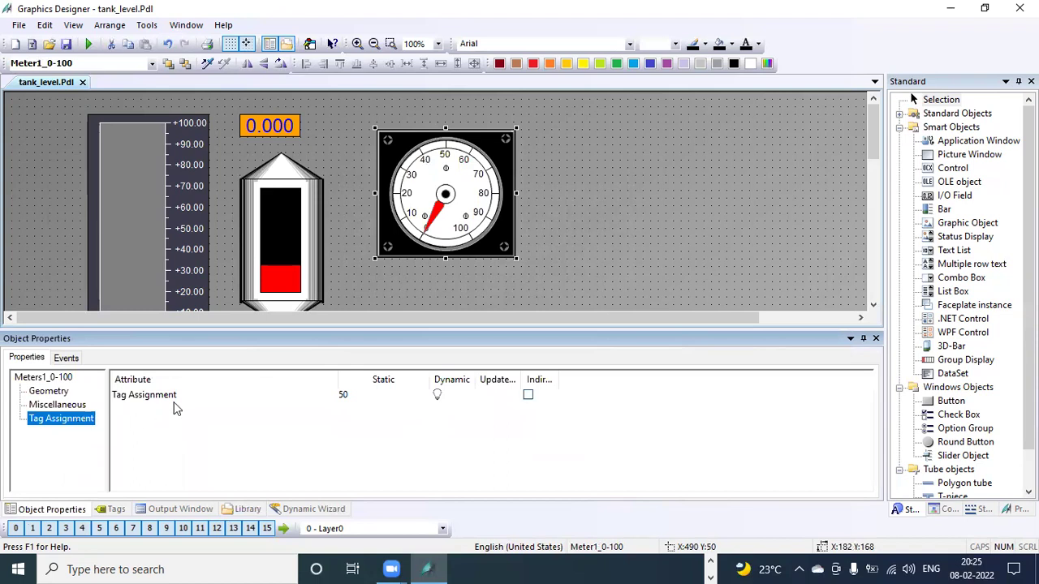
right_click(438, 396)
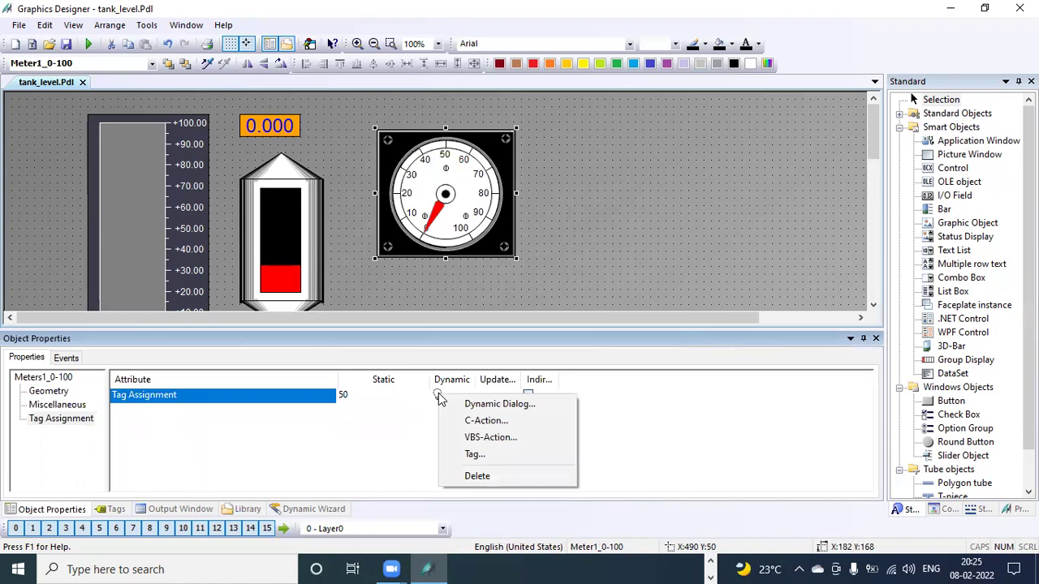
click(463, 457)
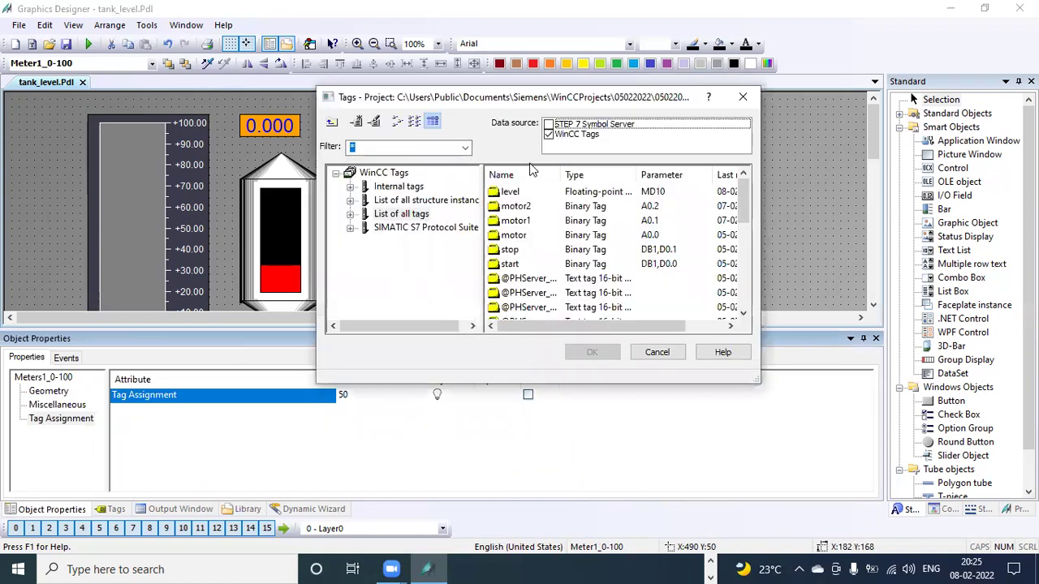
click(522, 191)
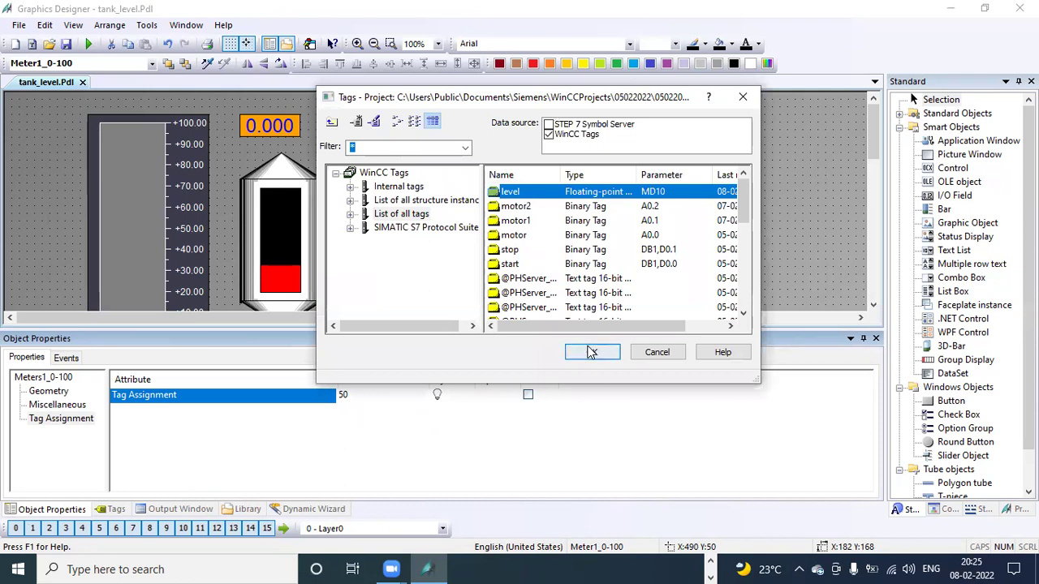
click(592, 353)
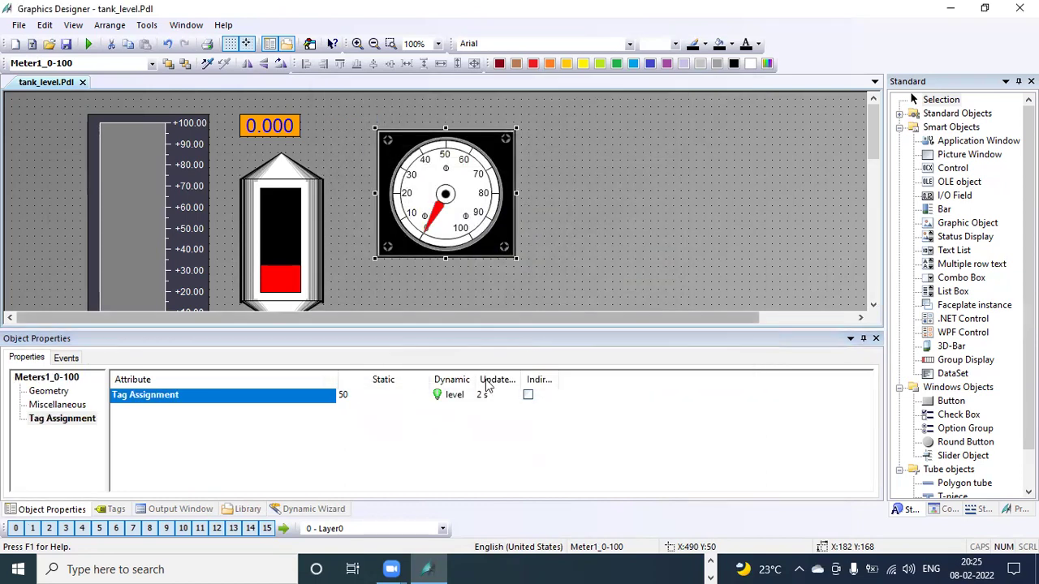
- Set the update cycle of the meter's tag connection to Upon change
drag(520, 379, 551, 379)
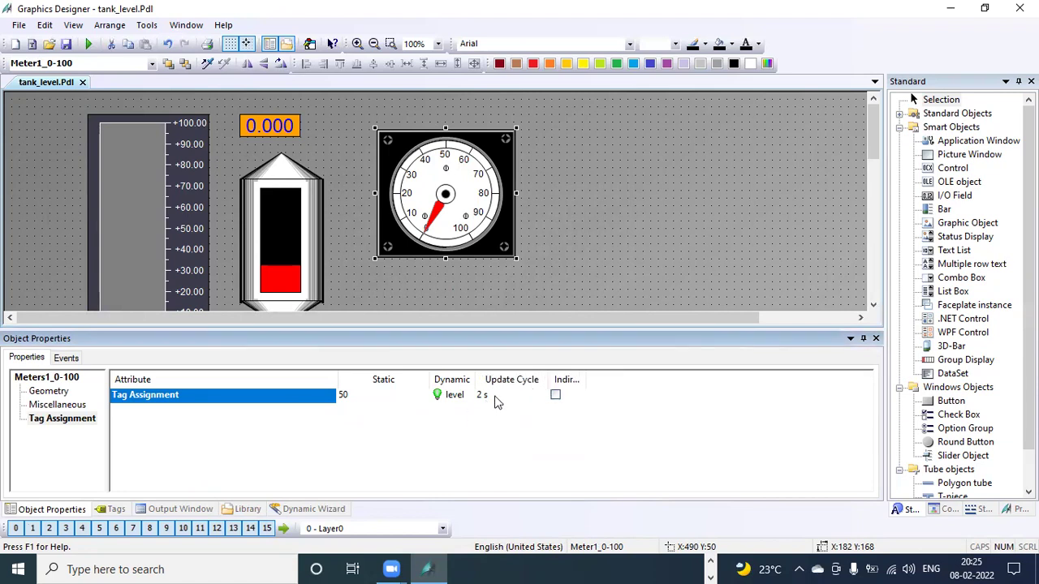
double_click(497, 402)
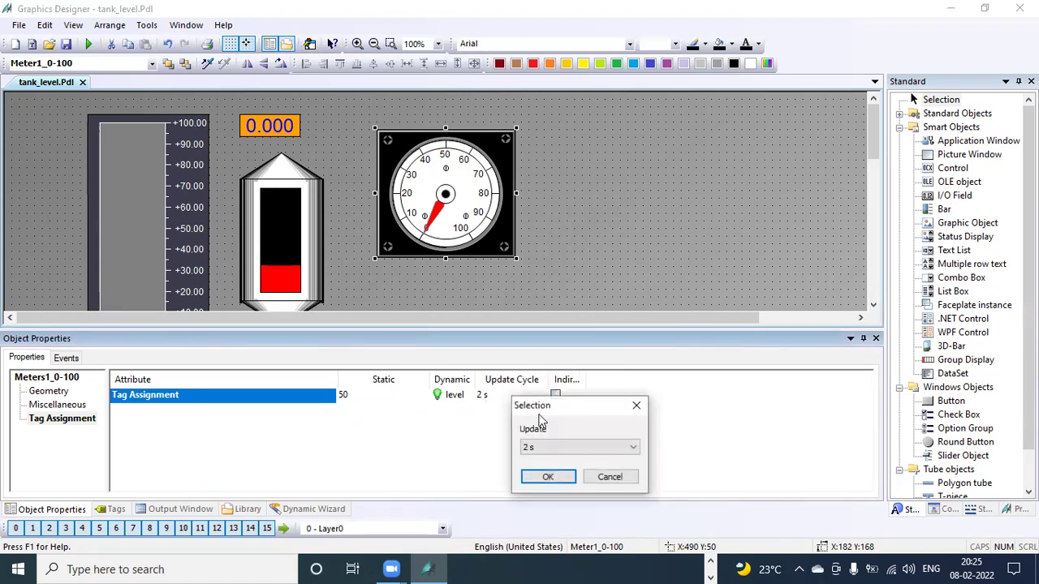
click(631, 448)
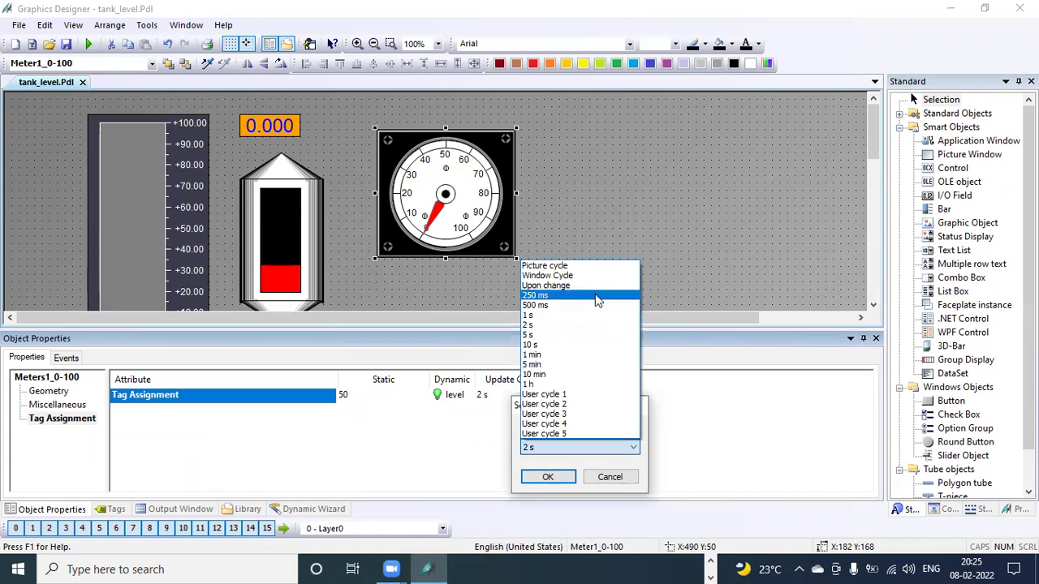
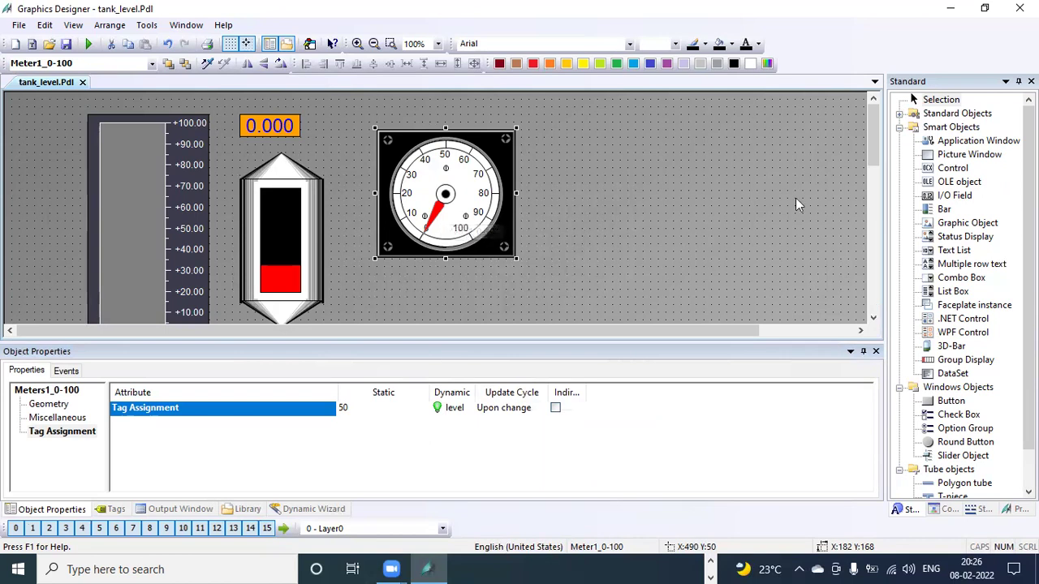
- Draw a rectangle about 110 by 240 beside the meter at X 710, Y 50 and set its Global Color Scheme to No
click(899, 127)
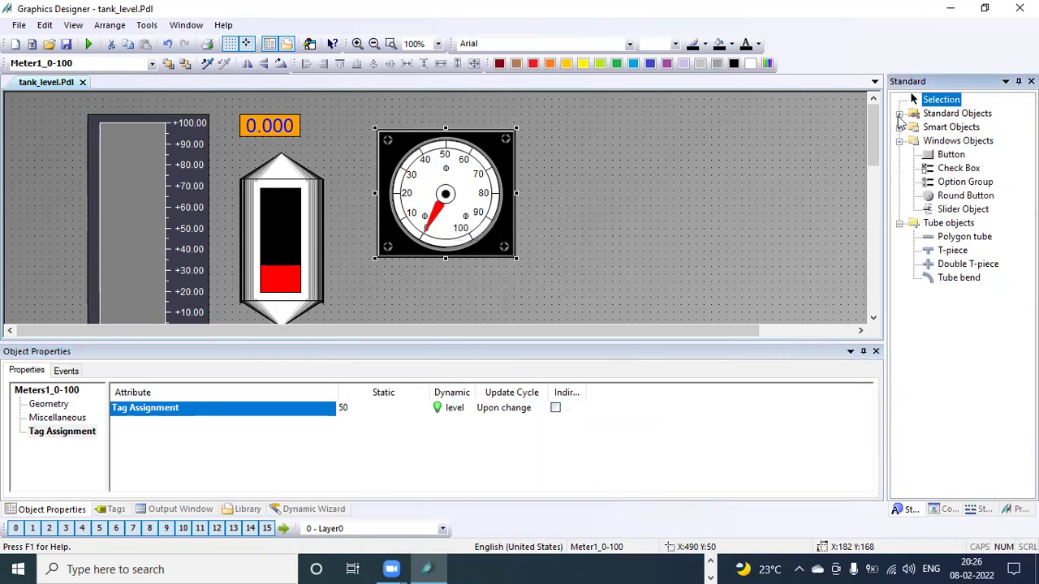
click(899, 114)
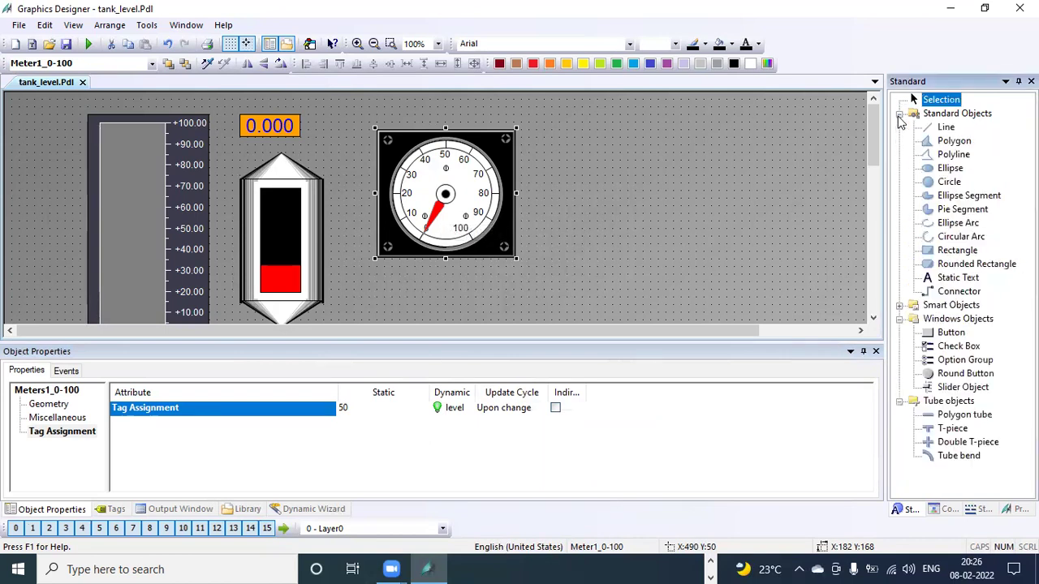
click(935, 252)
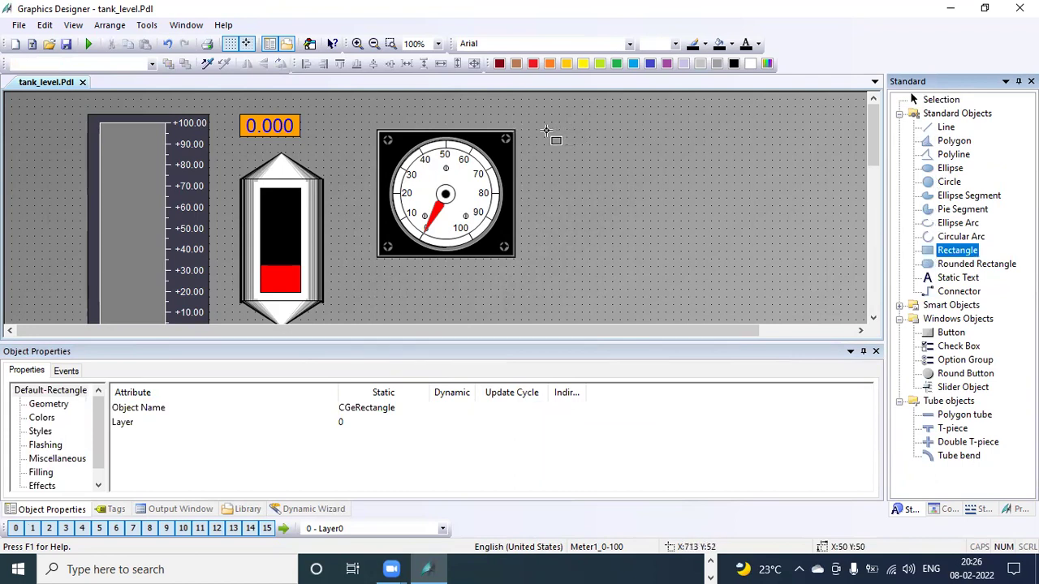
mouse_move(547, 130)
mouse_down()
mouse_move(621, 276)
mouse_move(625, 315)
mouse_up()
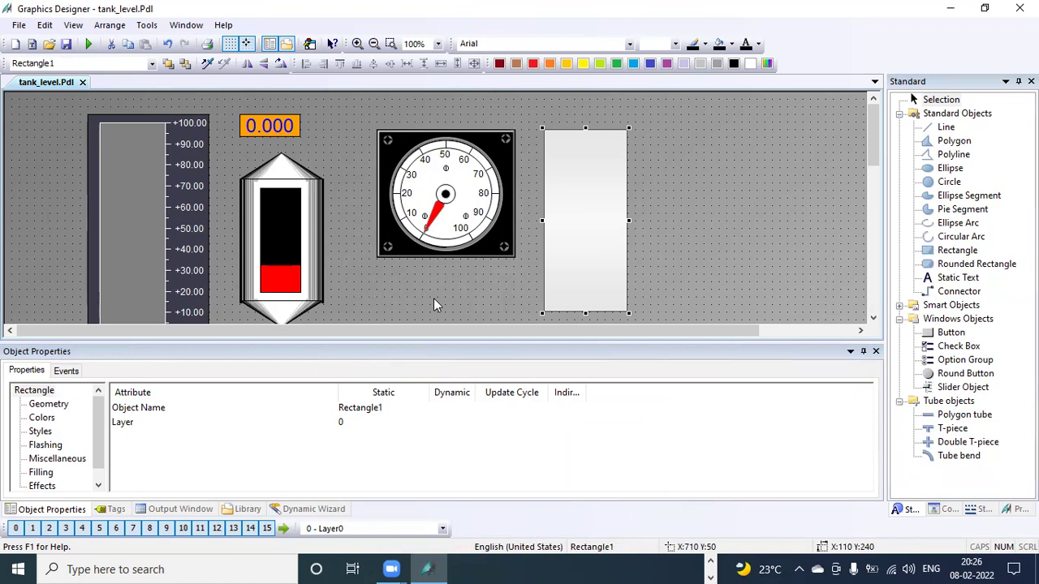
click(45, 486)
double_click(351, 427)
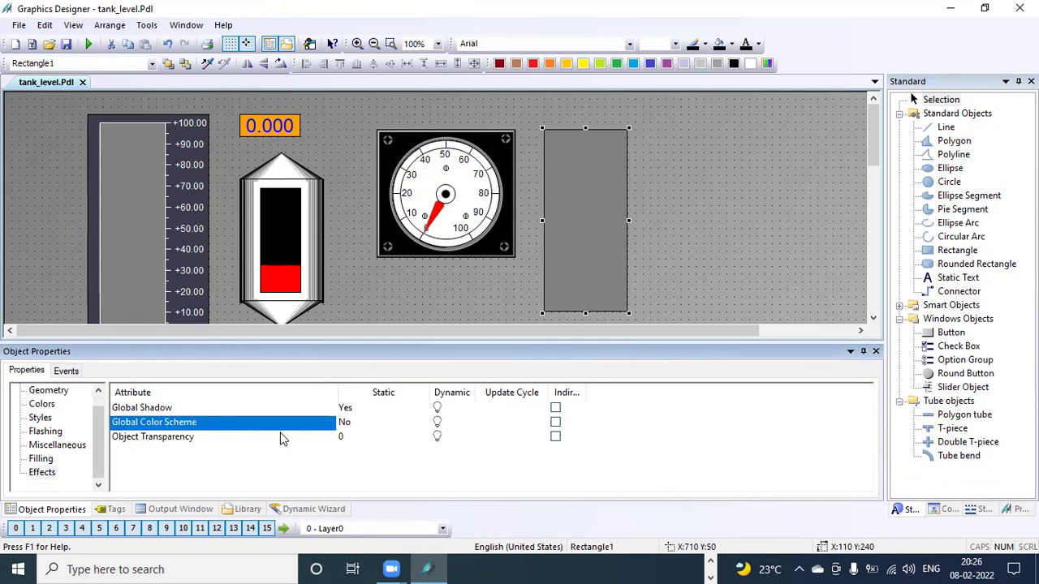
- Create a Dynamic Dialog on the rectangle's Background Color with the WinCC tag level as its expression
click(46, 406)
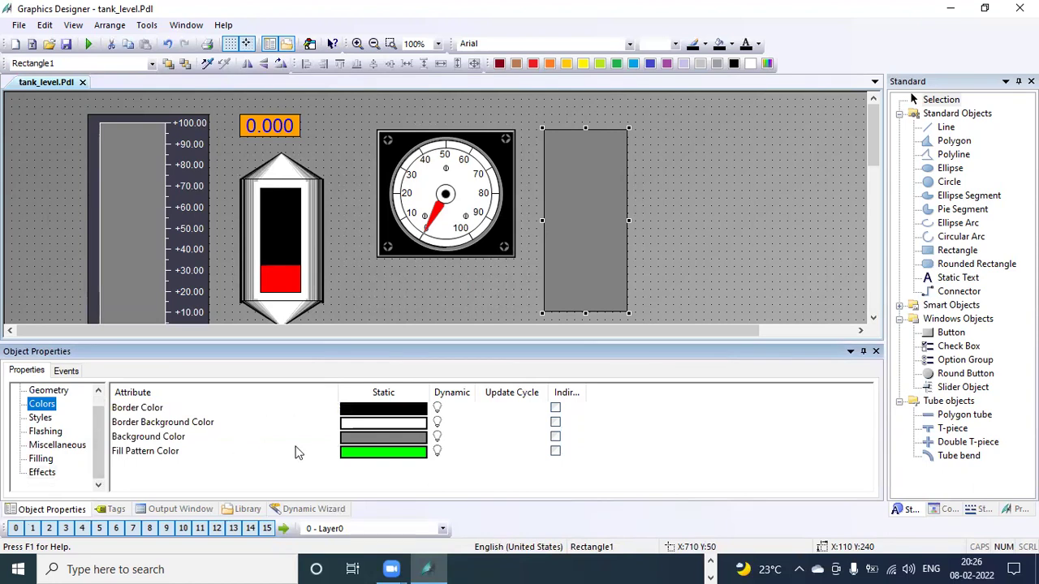
right_click(438, 440)
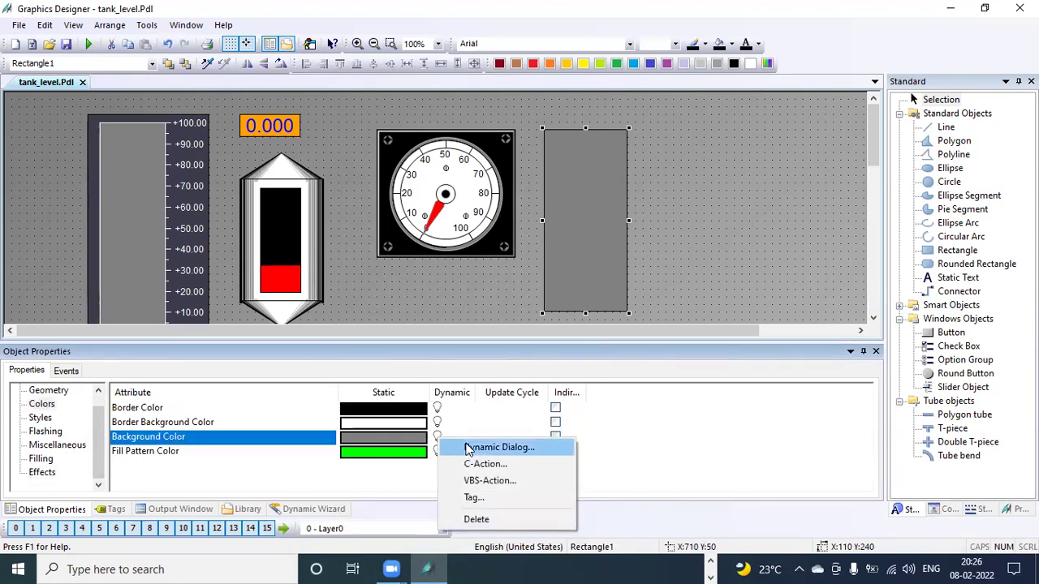
click(469, 449)
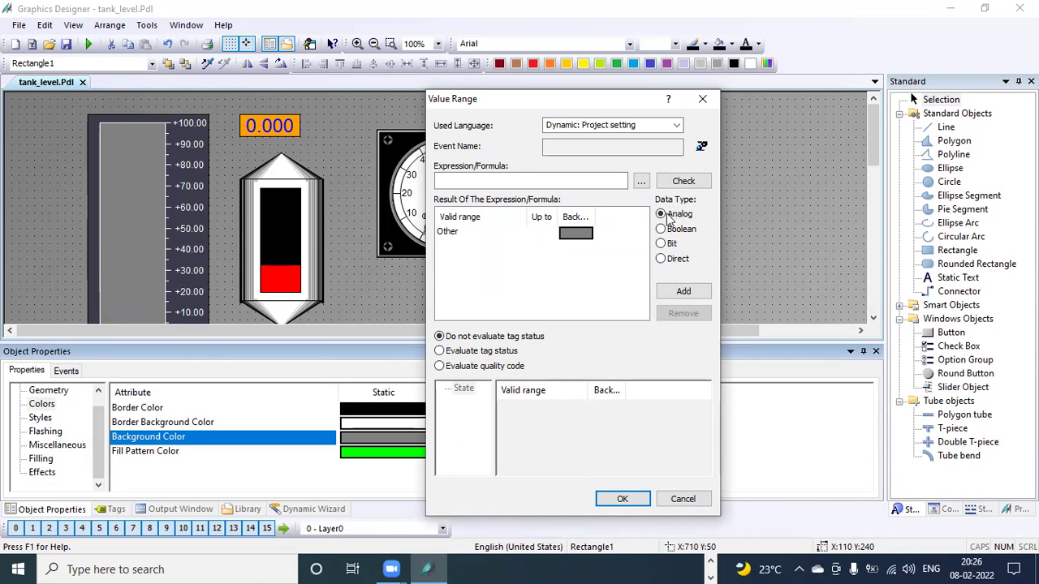
click(641, 182)
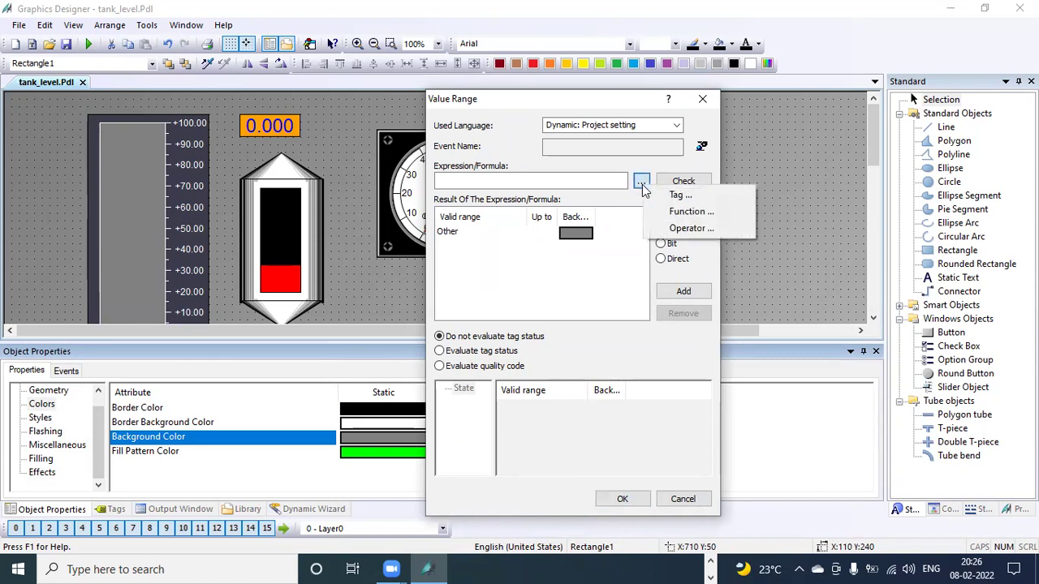
click(659, 194)
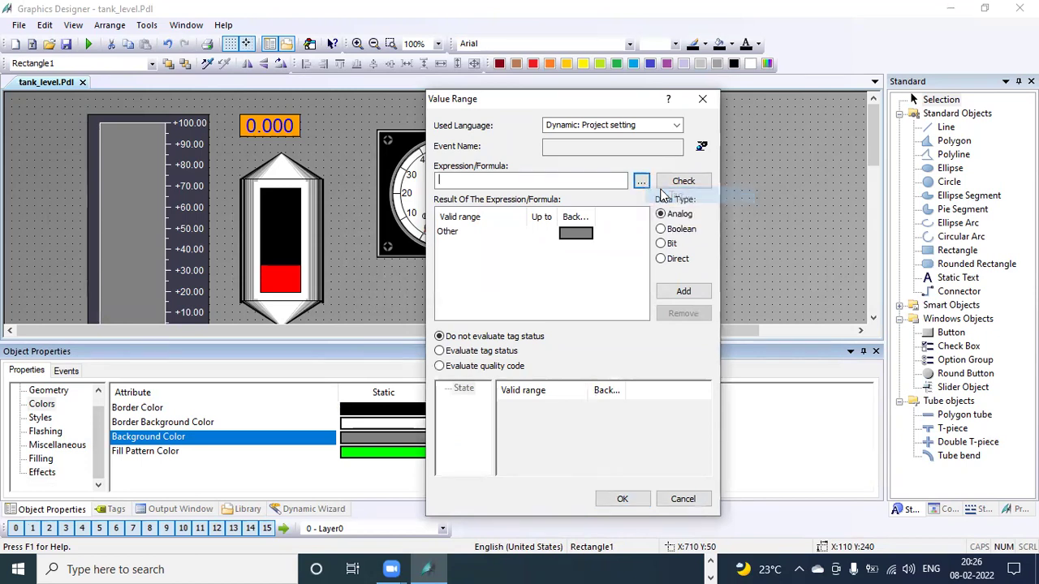
click(508, 192)
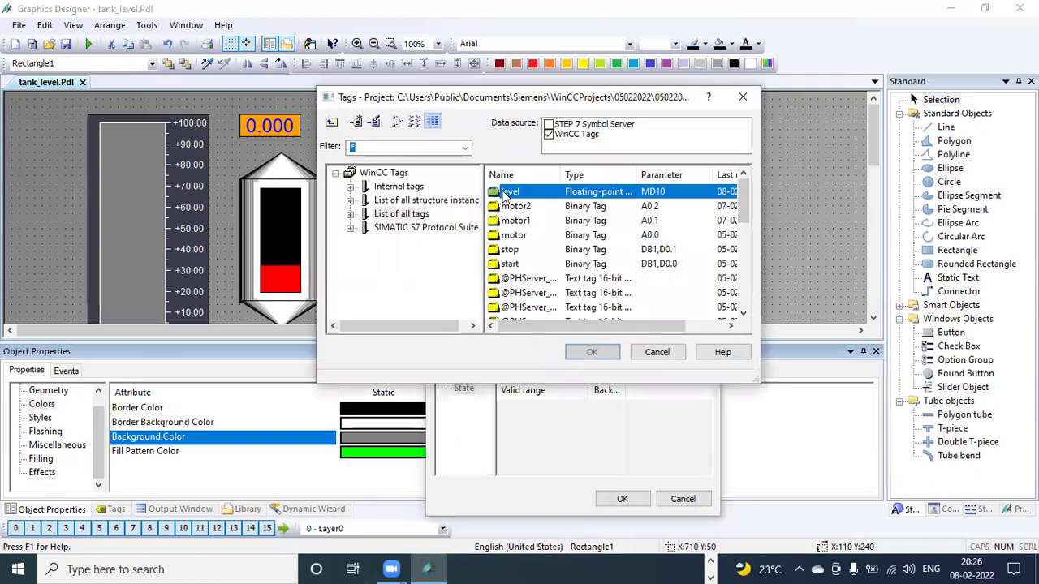
click(596, 353)
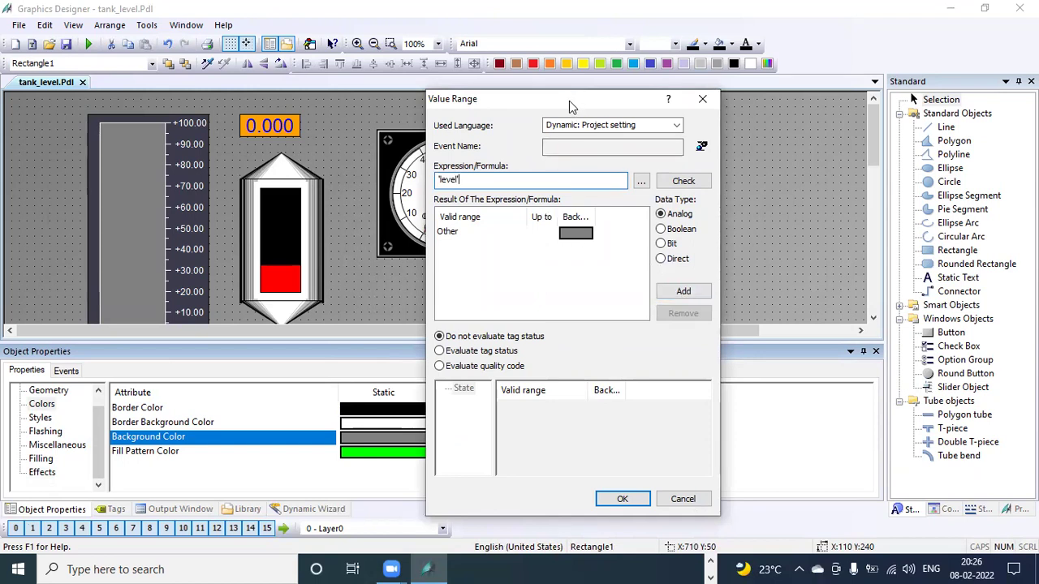
drag(568, 100, 347, 128)
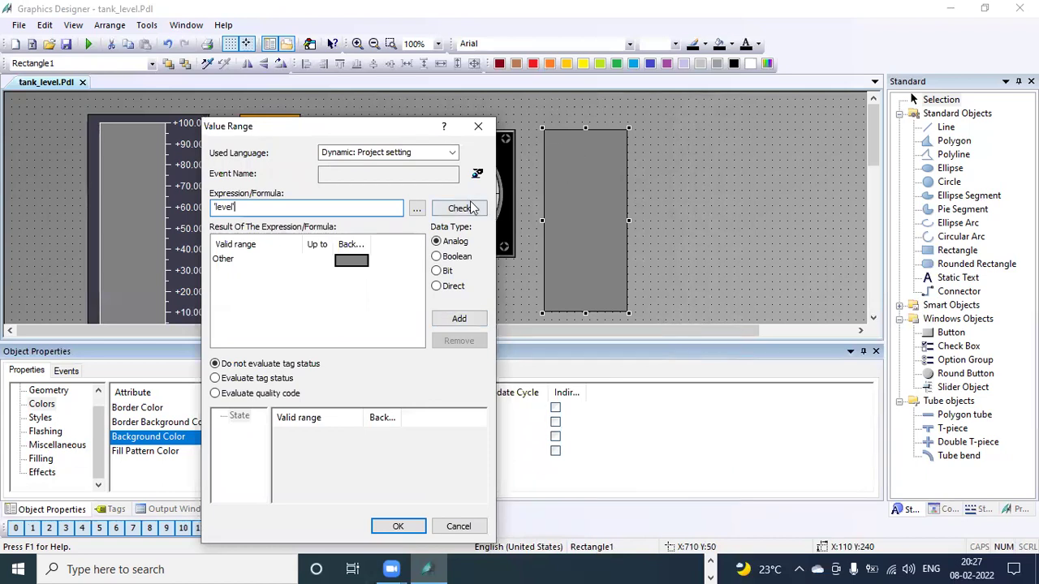
- Add five analog value ranges to the expression result with upper limits of 20, 40, 60, 80 and 100
click(470, 321)
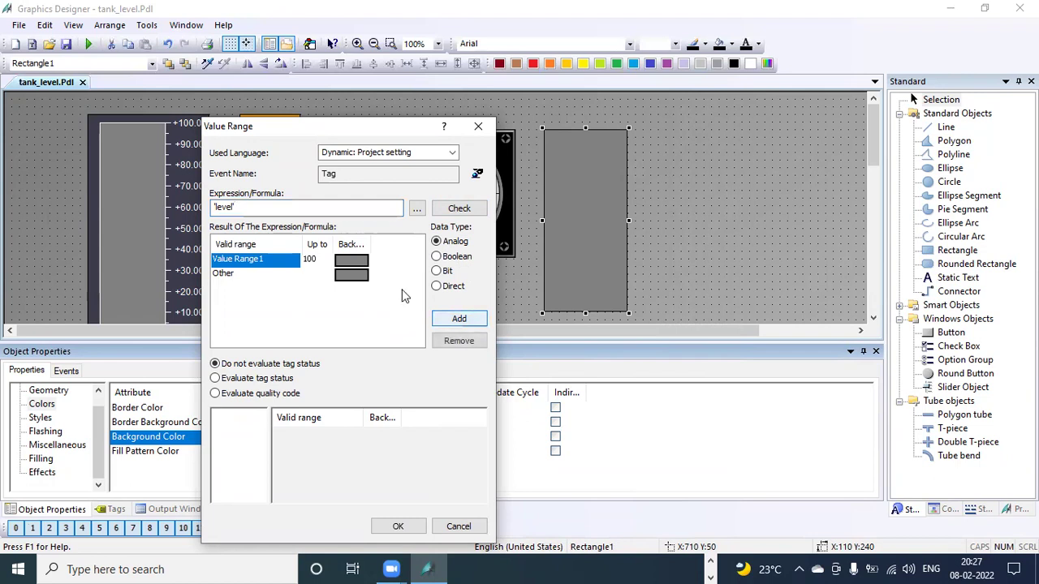
double_click(313, 264)
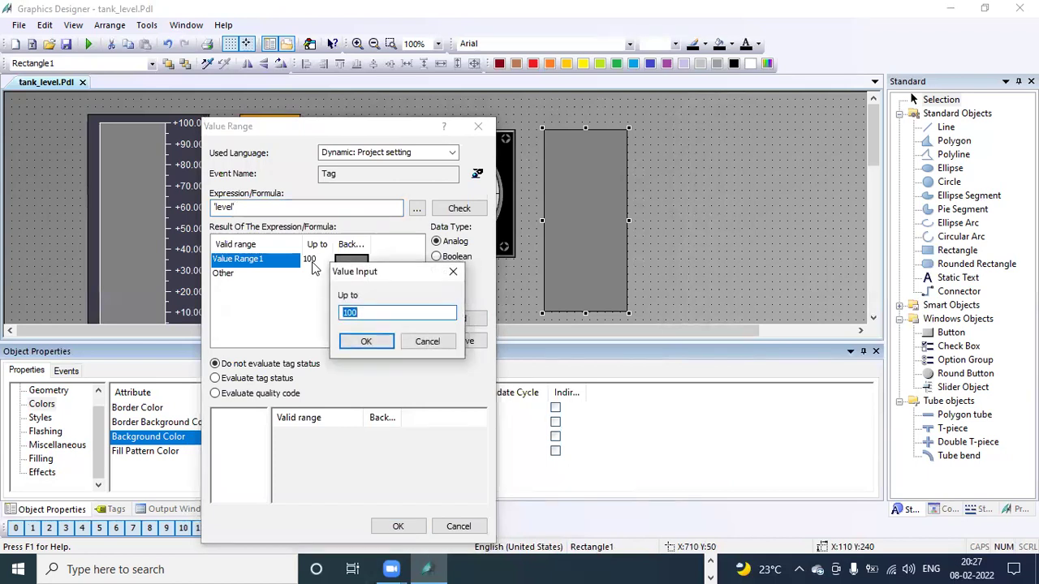
text(20)
key(Return)
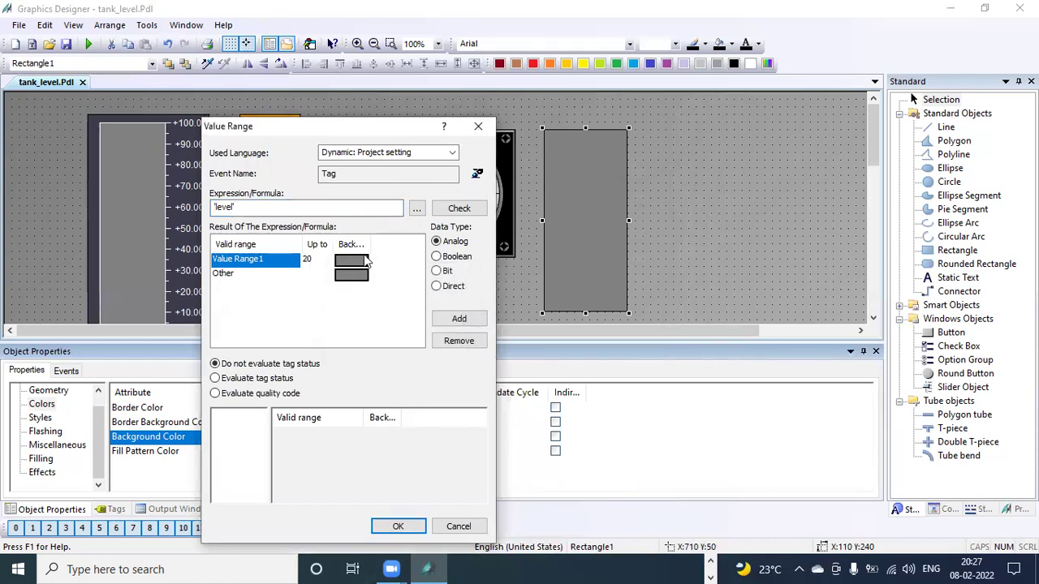
click(461, 319)
double_click(307, 274)
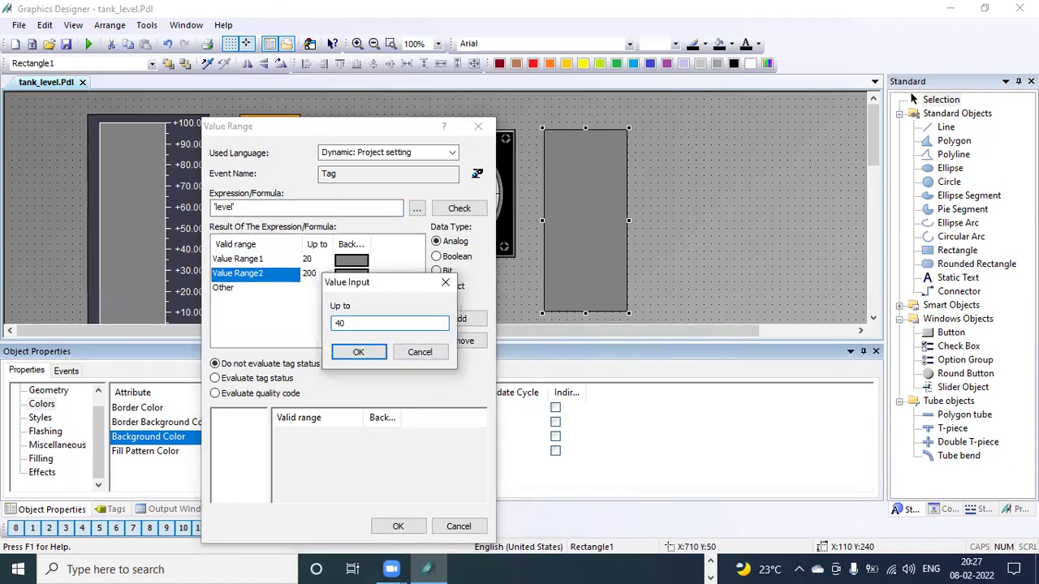
key(Return)
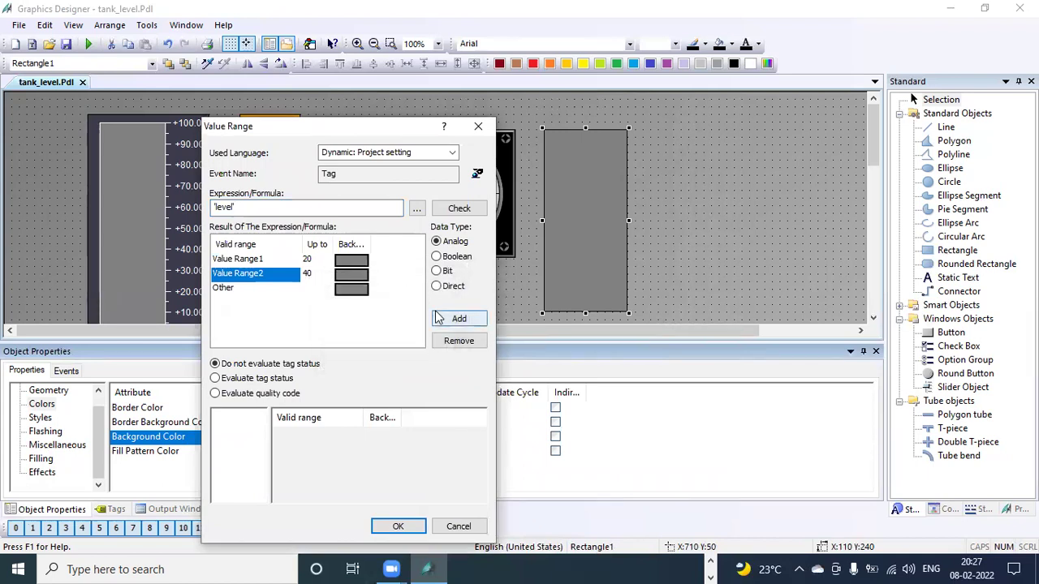
click(438, 318)
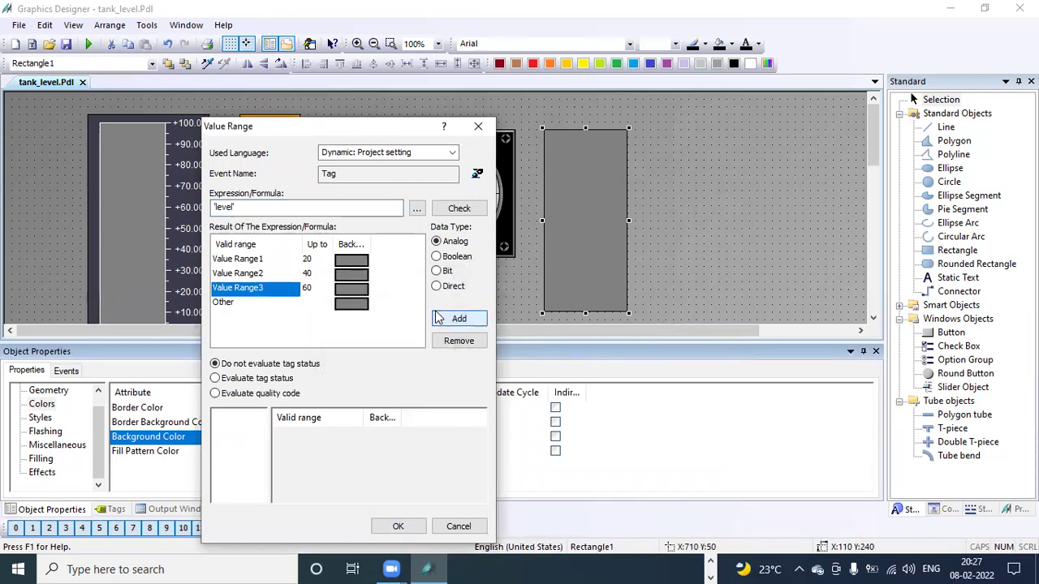
click(438, 318)
click(438, 319)
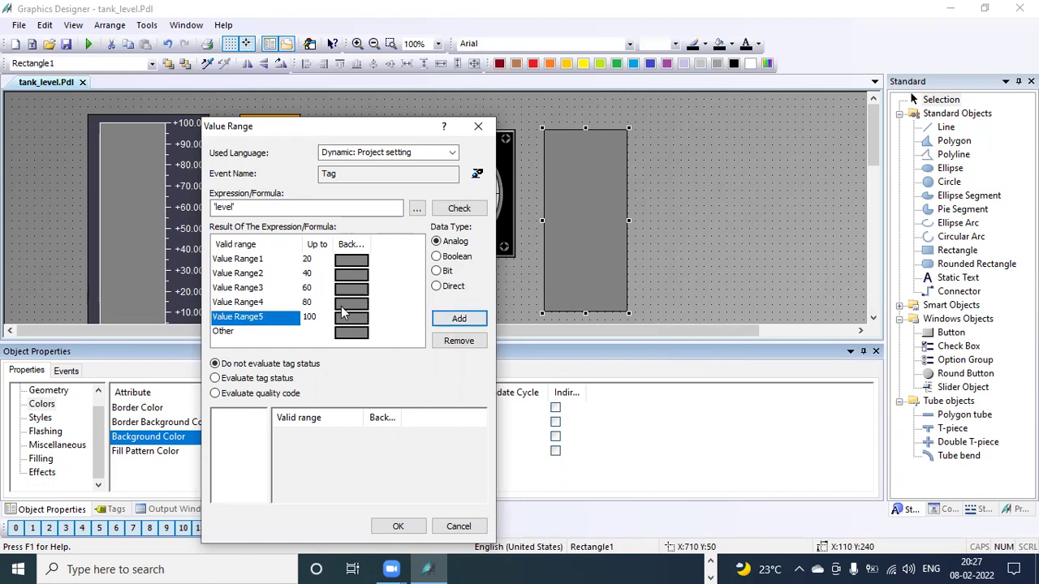
- Set the background colors of the value ranges up to 20, 40 and 60 to red, dark yellow and cyan
double_click(360, 266)
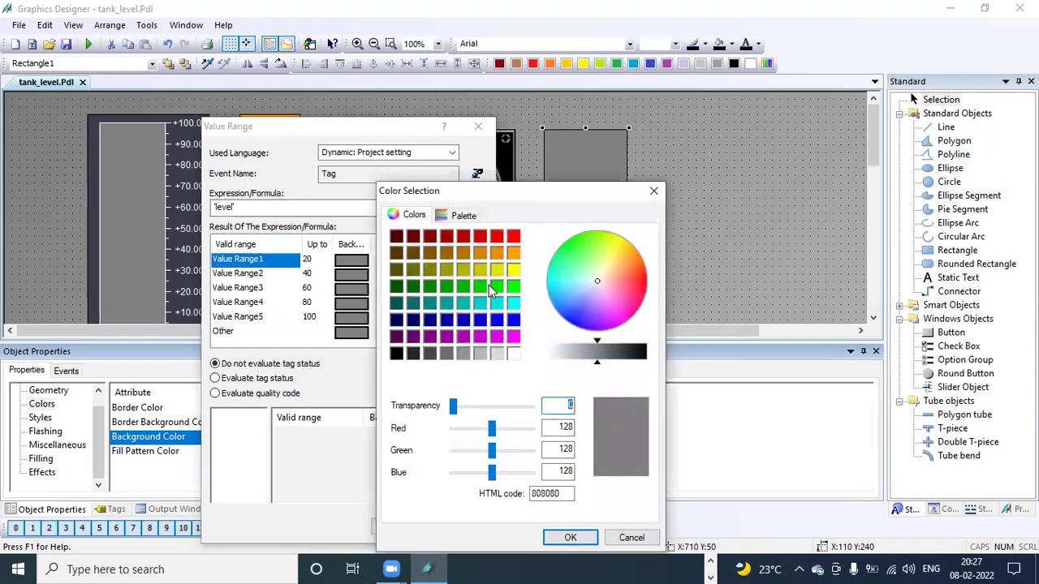
click(513, 235)
click(571, 538)
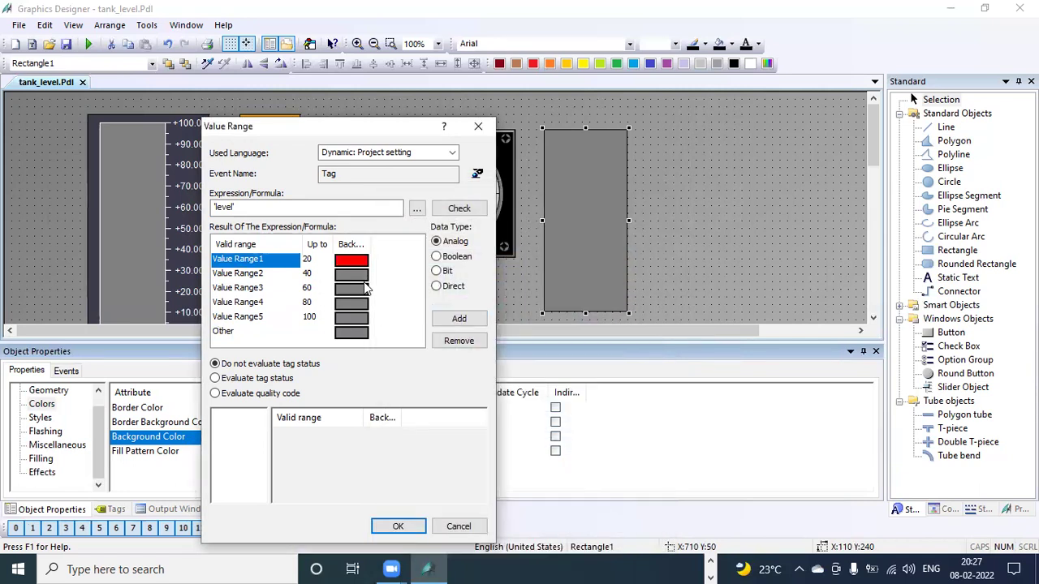
double_click(351, 274)
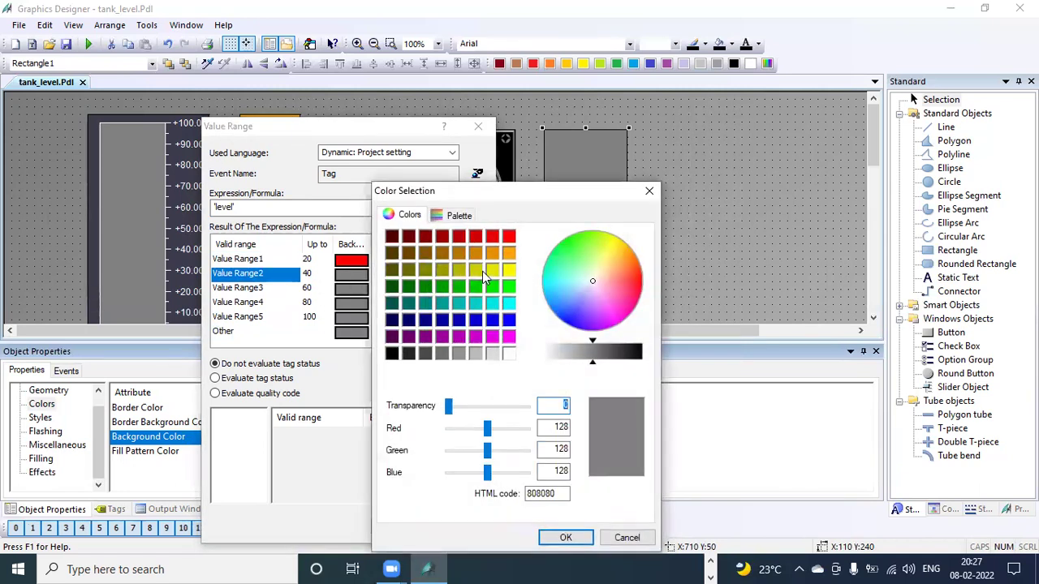
click(482, 271)
click(566, 538)
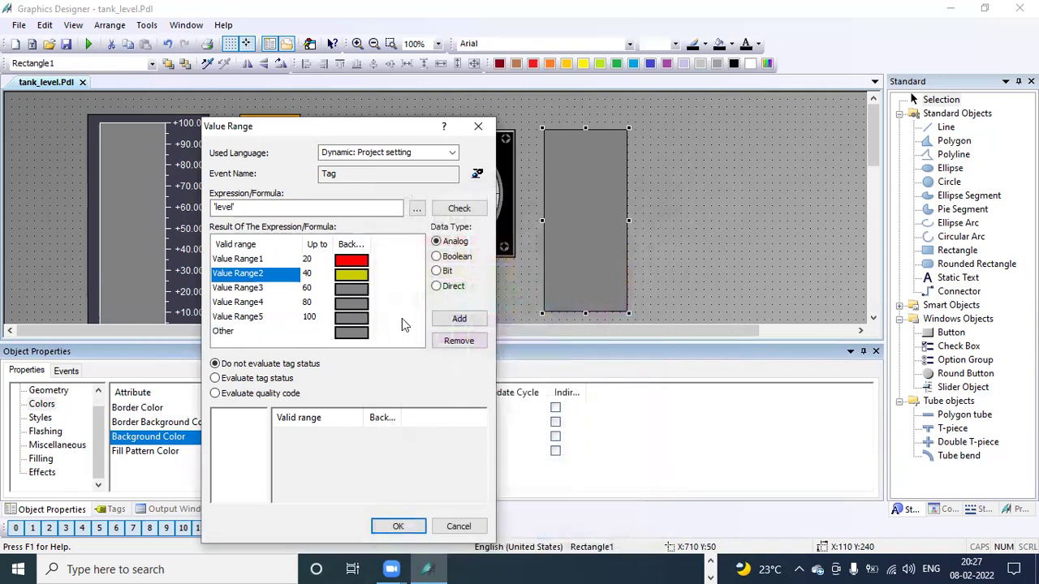
double_click(354, 288)
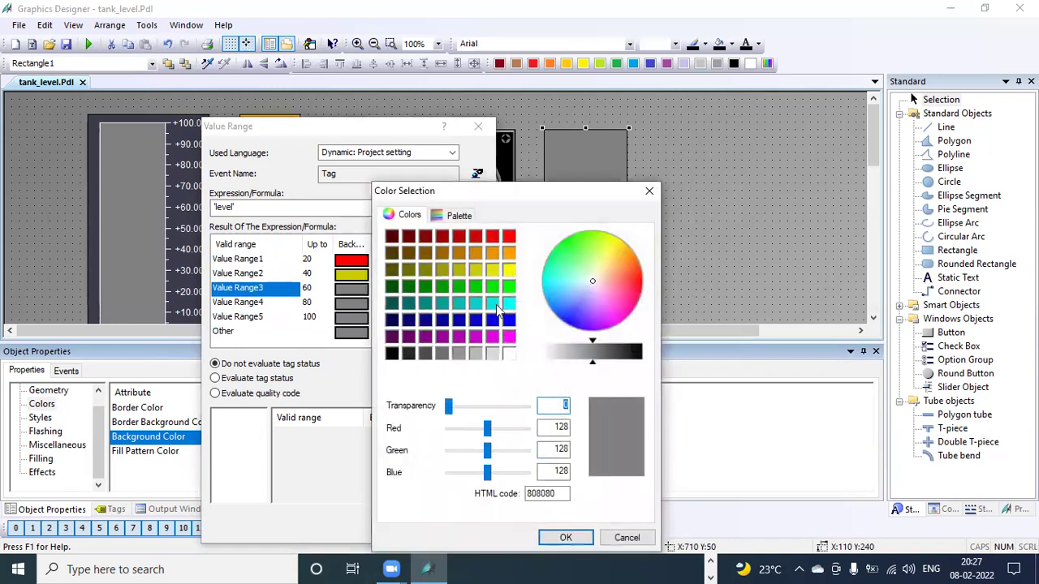
click(494, 304)
click(566, 538)
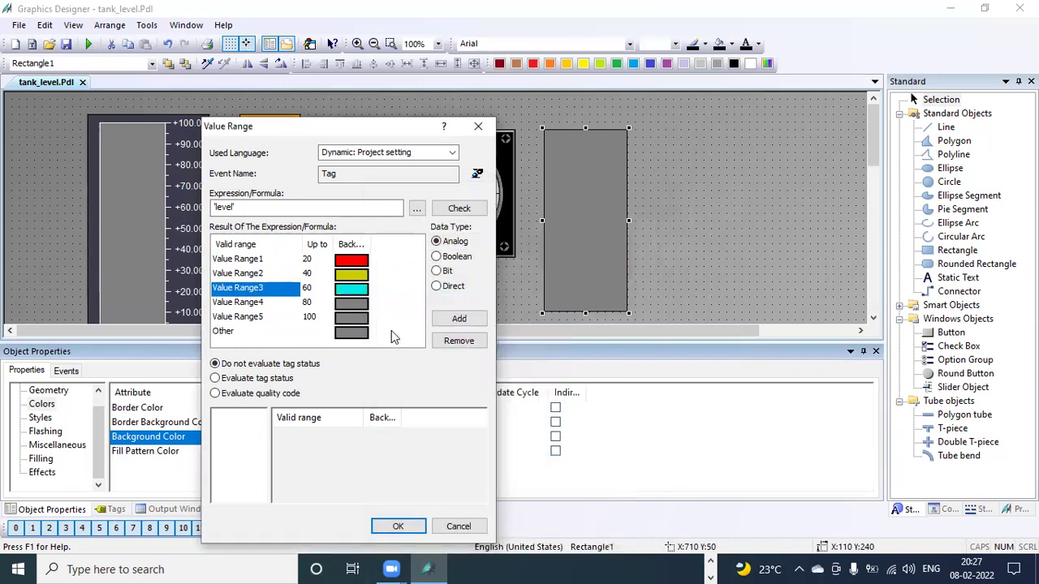
- Color the range up to 80 blue and the range up to 100 teal, and apply the dynamic dialog
double_click(354, 303)
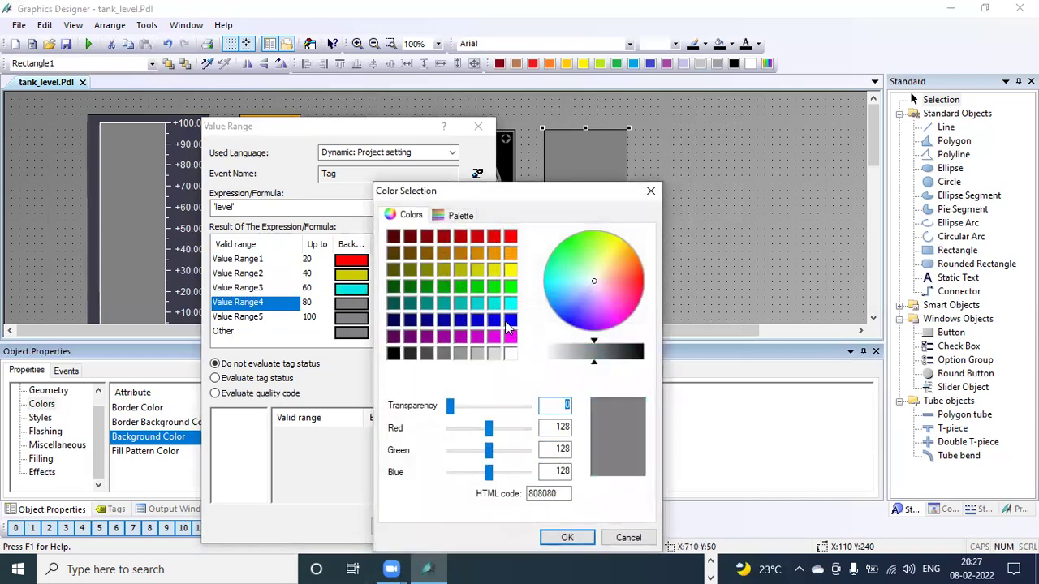
click(510, 320)
click(567, 537)
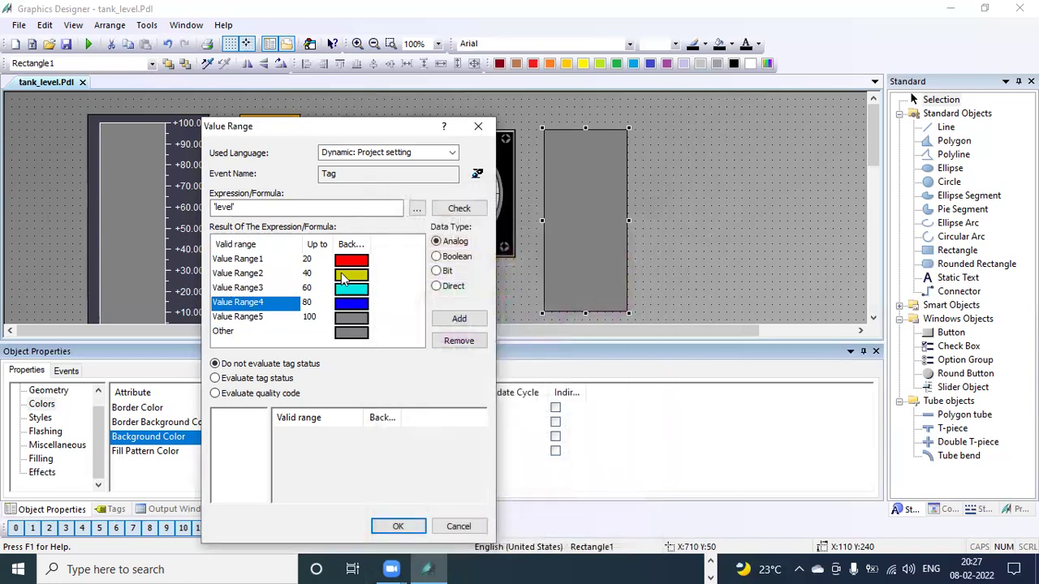
double_click(351, 318)
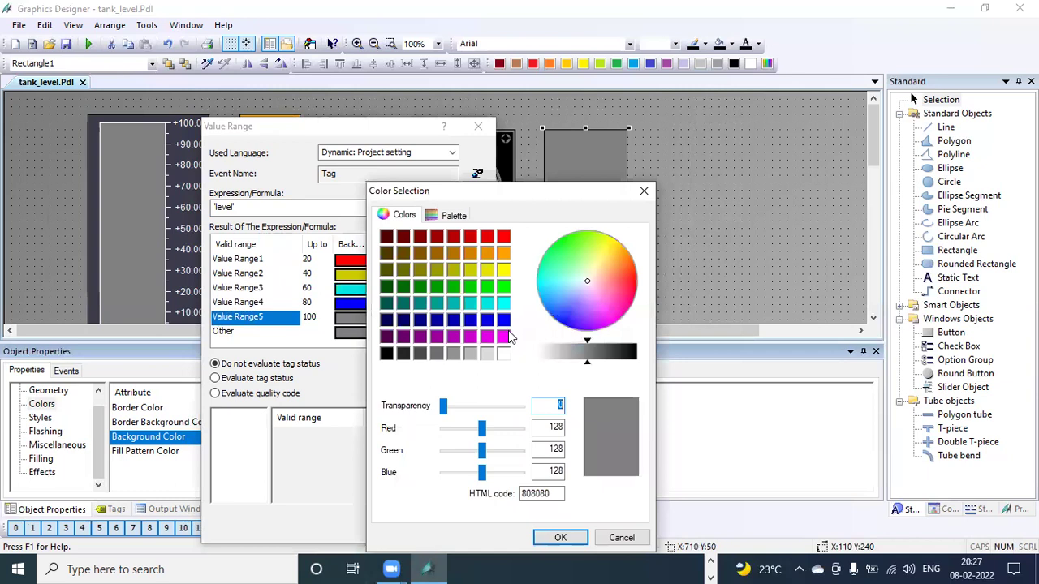
click(503, 235)
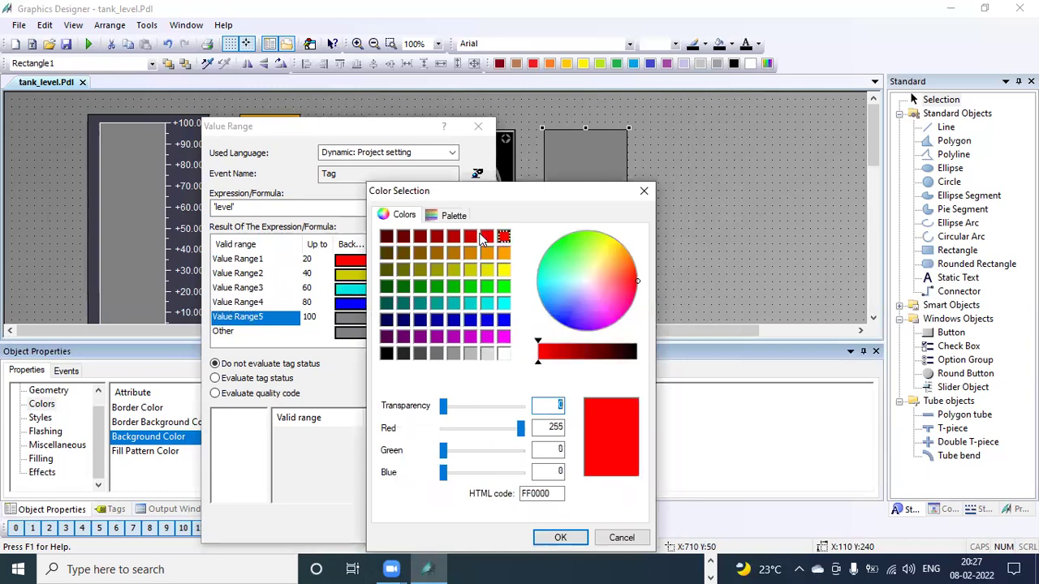
click(488, 320)
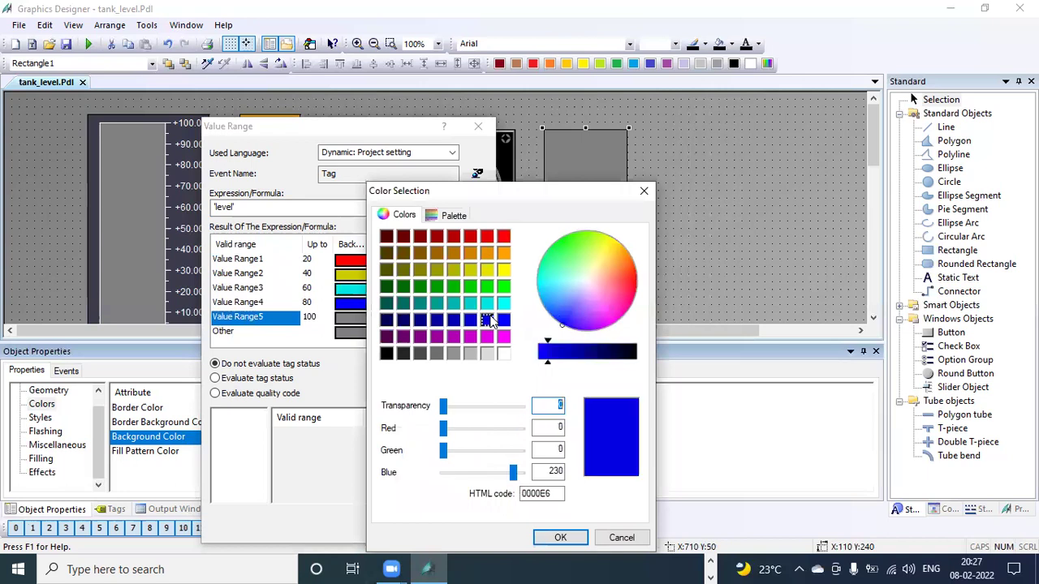
click(436, 304)
click(560, 537)
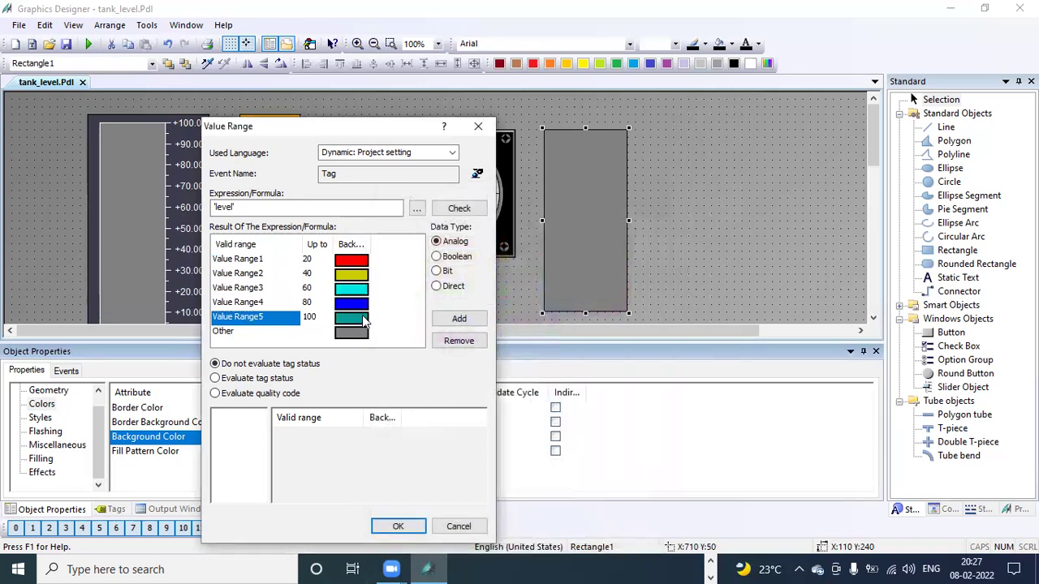
click(397, 525)
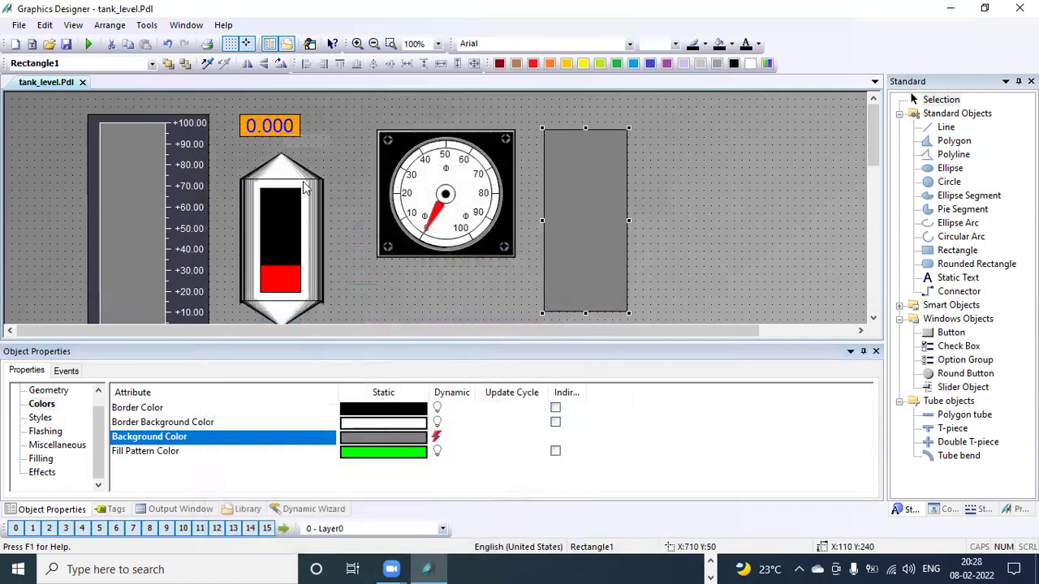
- Save the tank_level picture and start it in WinCC Runtime
click(68, 44)
click(339, 209)
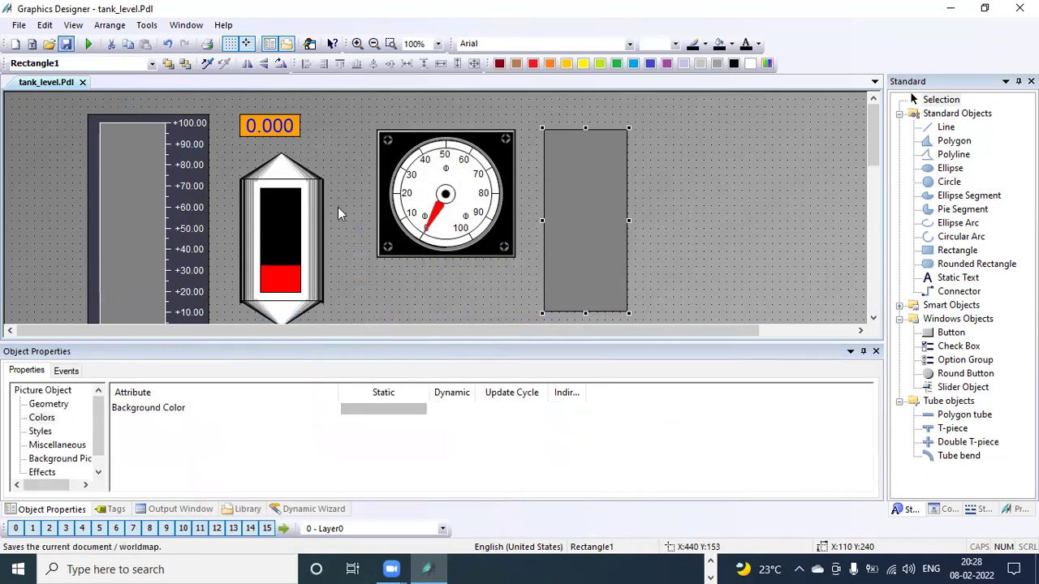
click(89, 44)
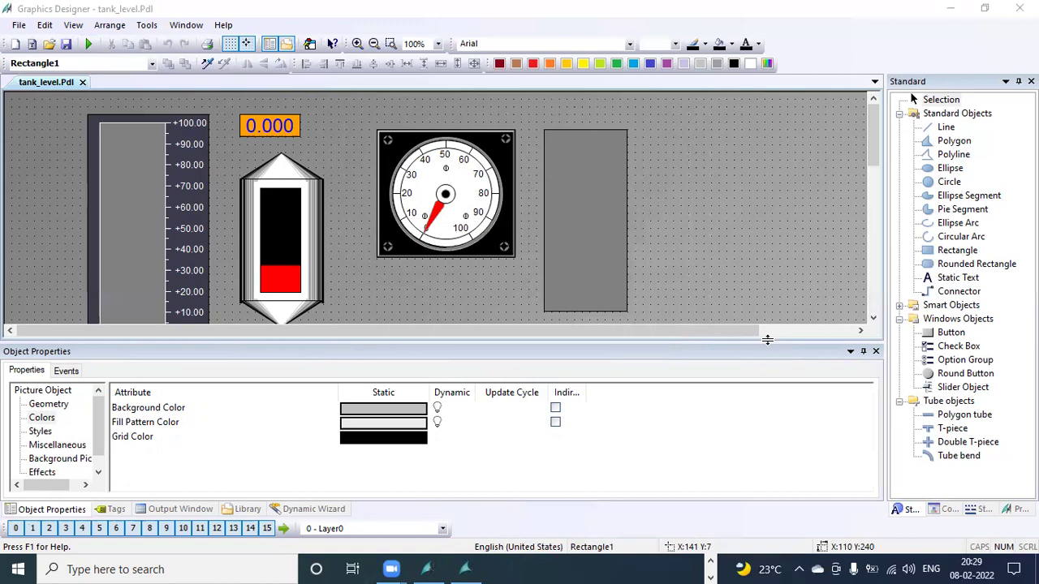
- Minimize the Graphics Designer and WinCC Explorer windows and move the Runtime window slightly up the desktop
click(953, 10)
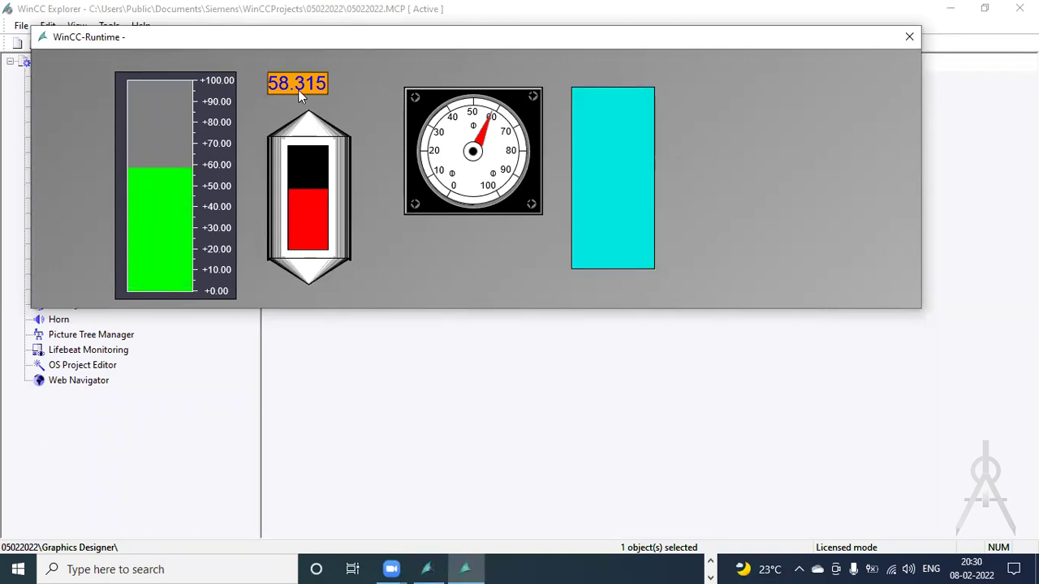
click(909, 36)
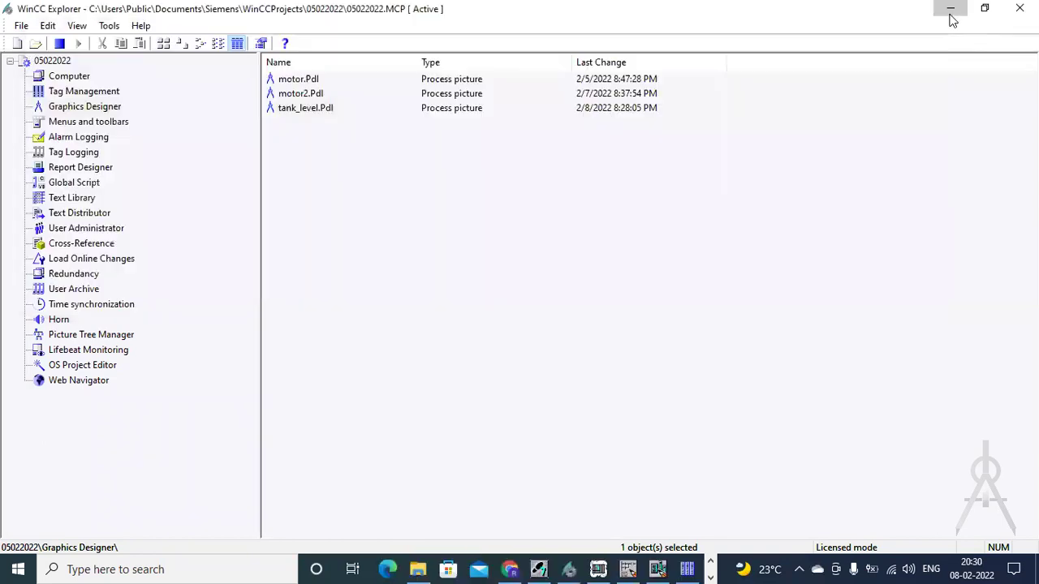
click(951, 9)
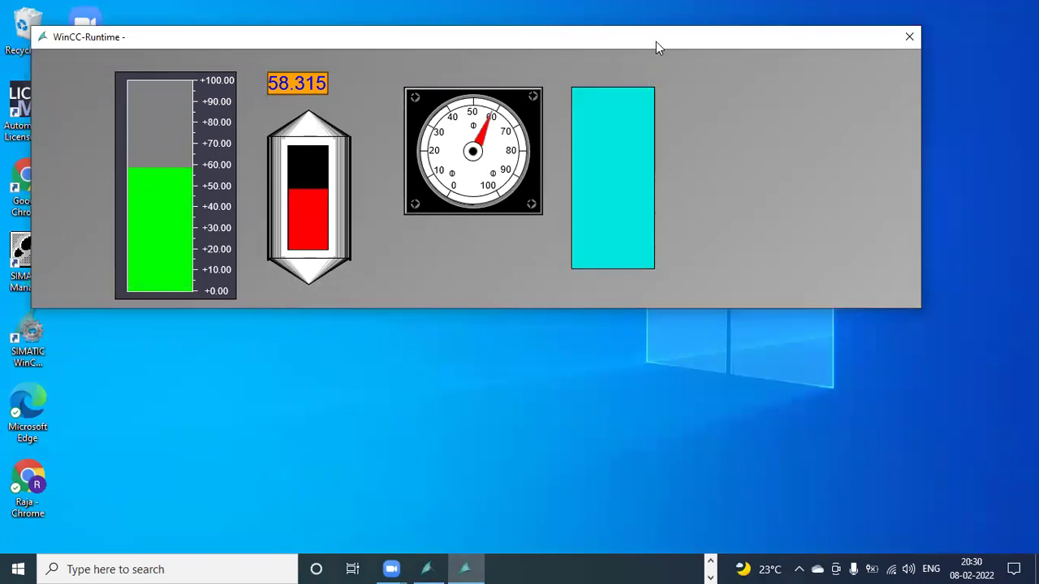
drag(647, 46, 641, 34)
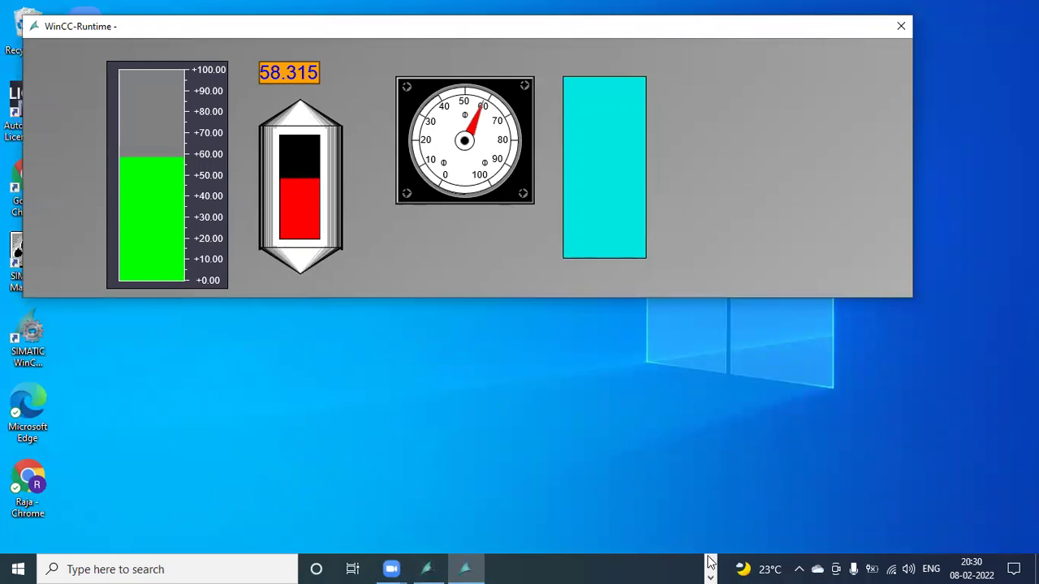
- Switch to S7-PLCSIM, raise PIW 800 to about 27566 and lower it to about 23405, and return to WinCC Runtime
click(597, 569)
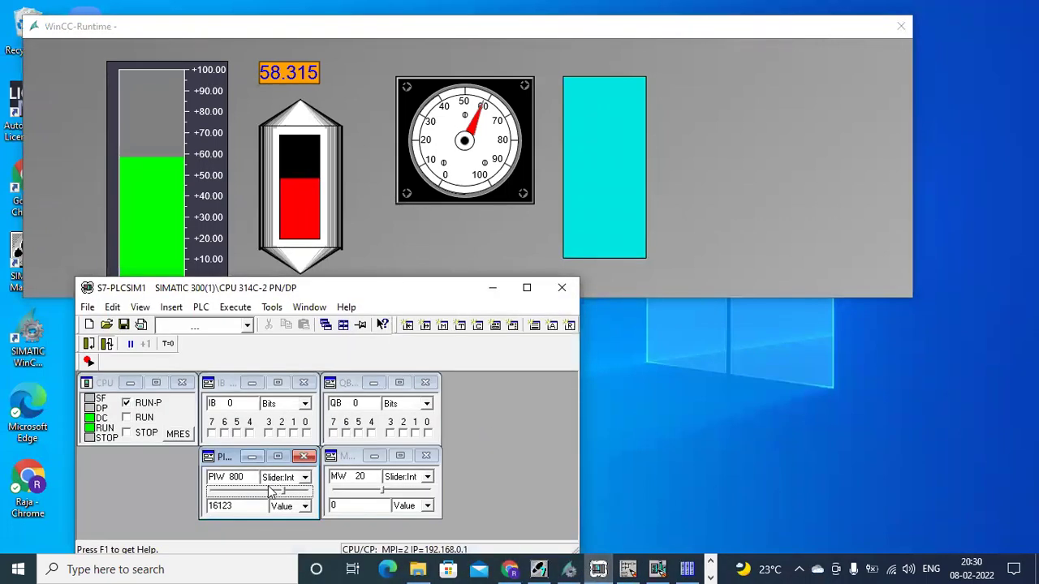
mouse_move(284, 497)
mouse_down()
mouse_move(301, 499)
mouse_move(261, 497)
mouse_move(303, 493)
mouse_up()
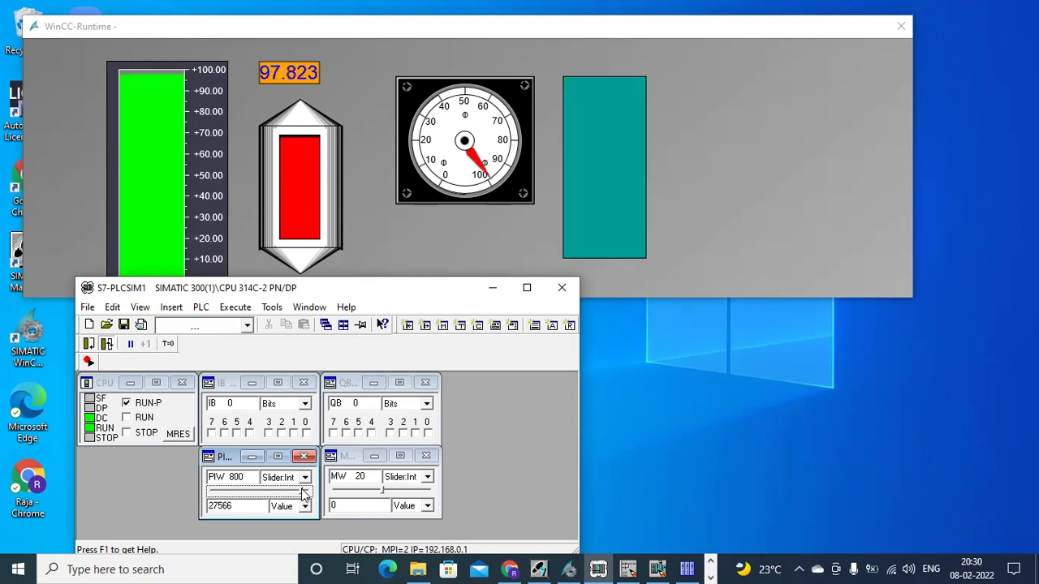
drag(303, 494, 296, 498)
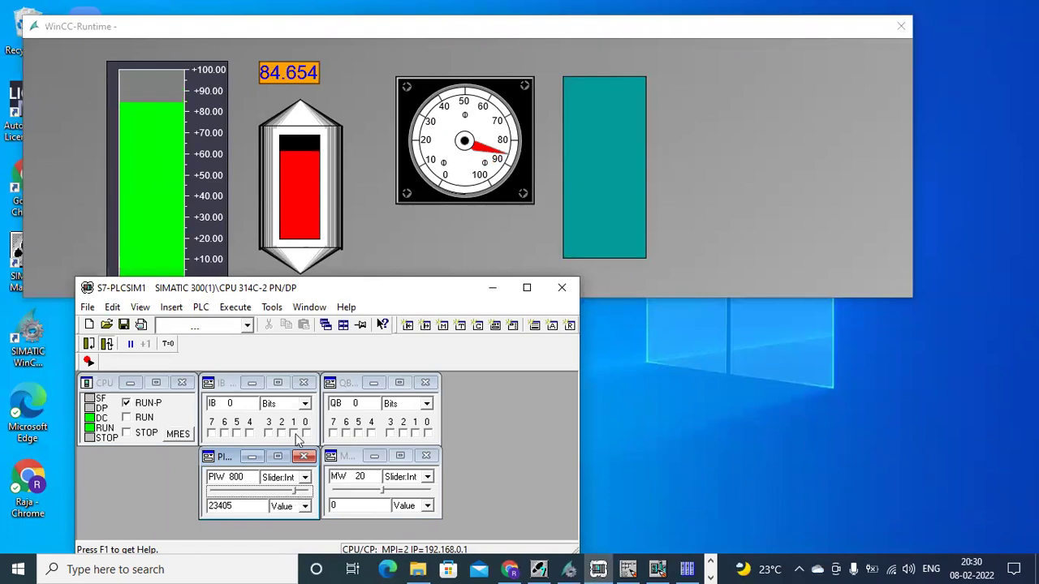
click(461, 249)
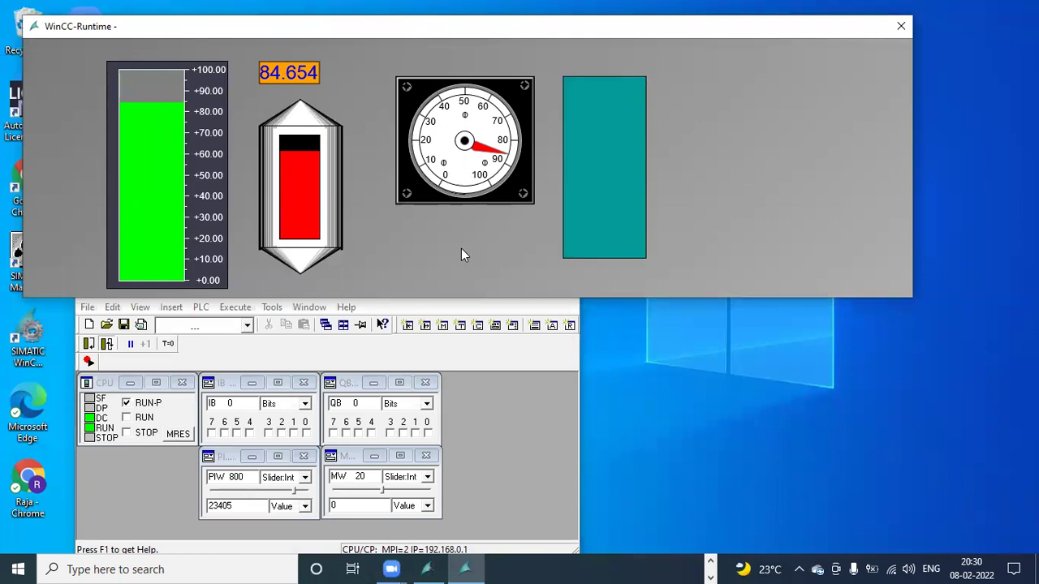